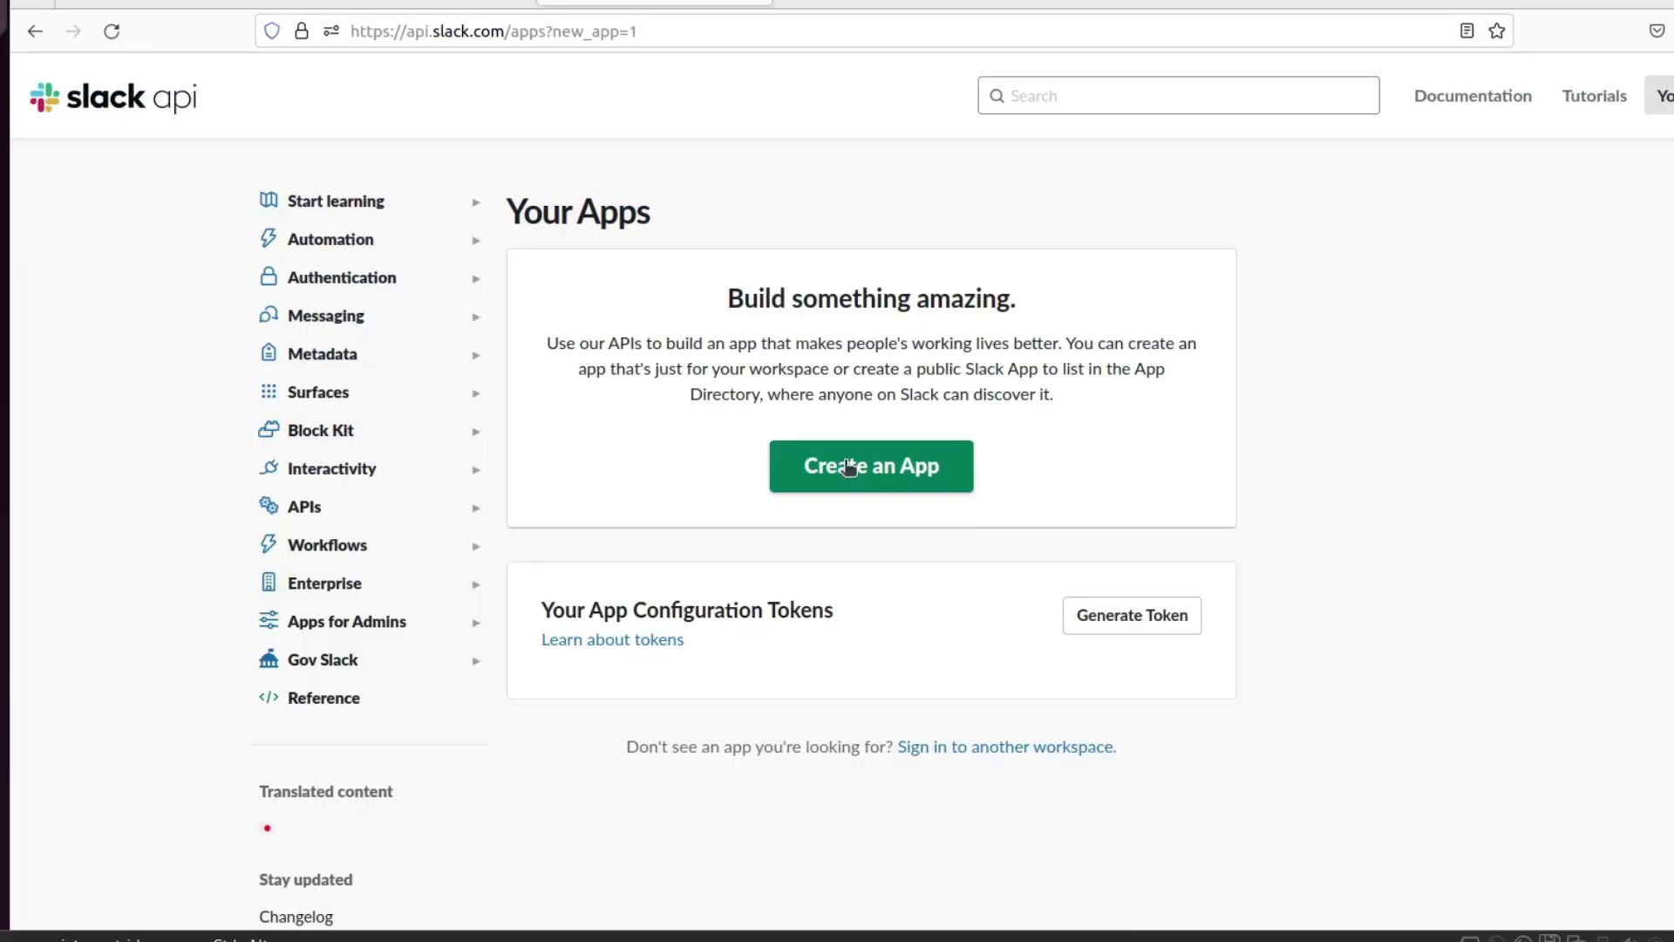
Start a from-scratch Slack app named argocd and assign it to the dev1 workspace
{"action": "left_click", "coordinate": [851, 467]}
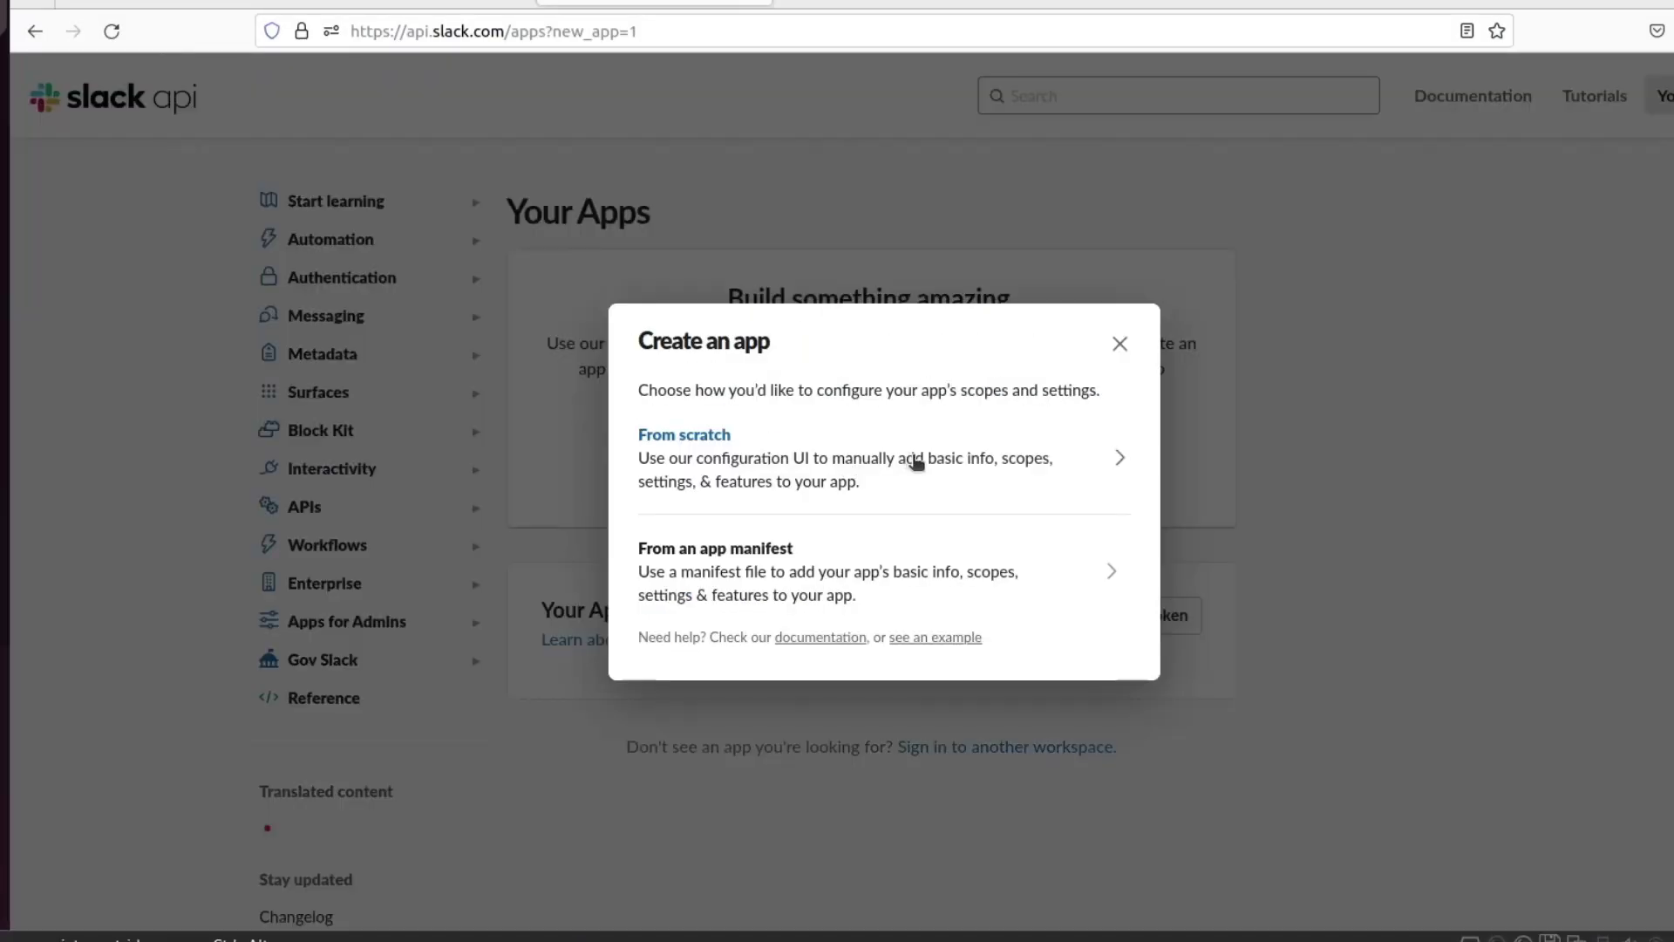
{"action": "left_click", "coordinate": [996, 469]}
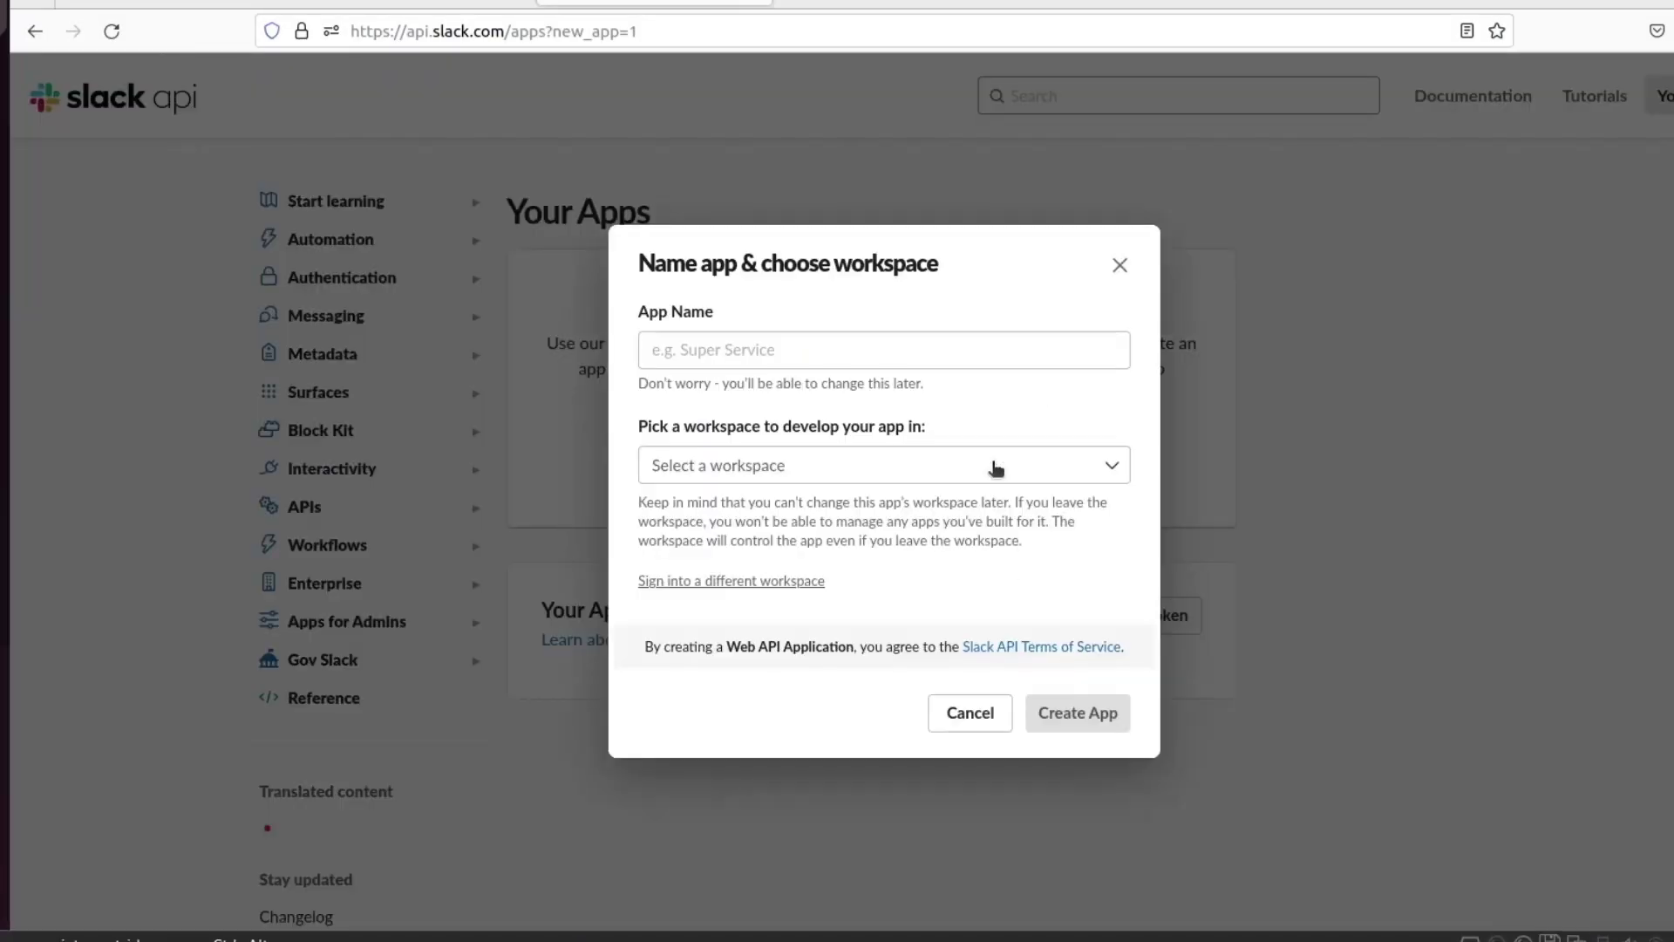
{"action": "left_click", "coordinate": [764, 351]}
{"action": "type", "text": "a"}
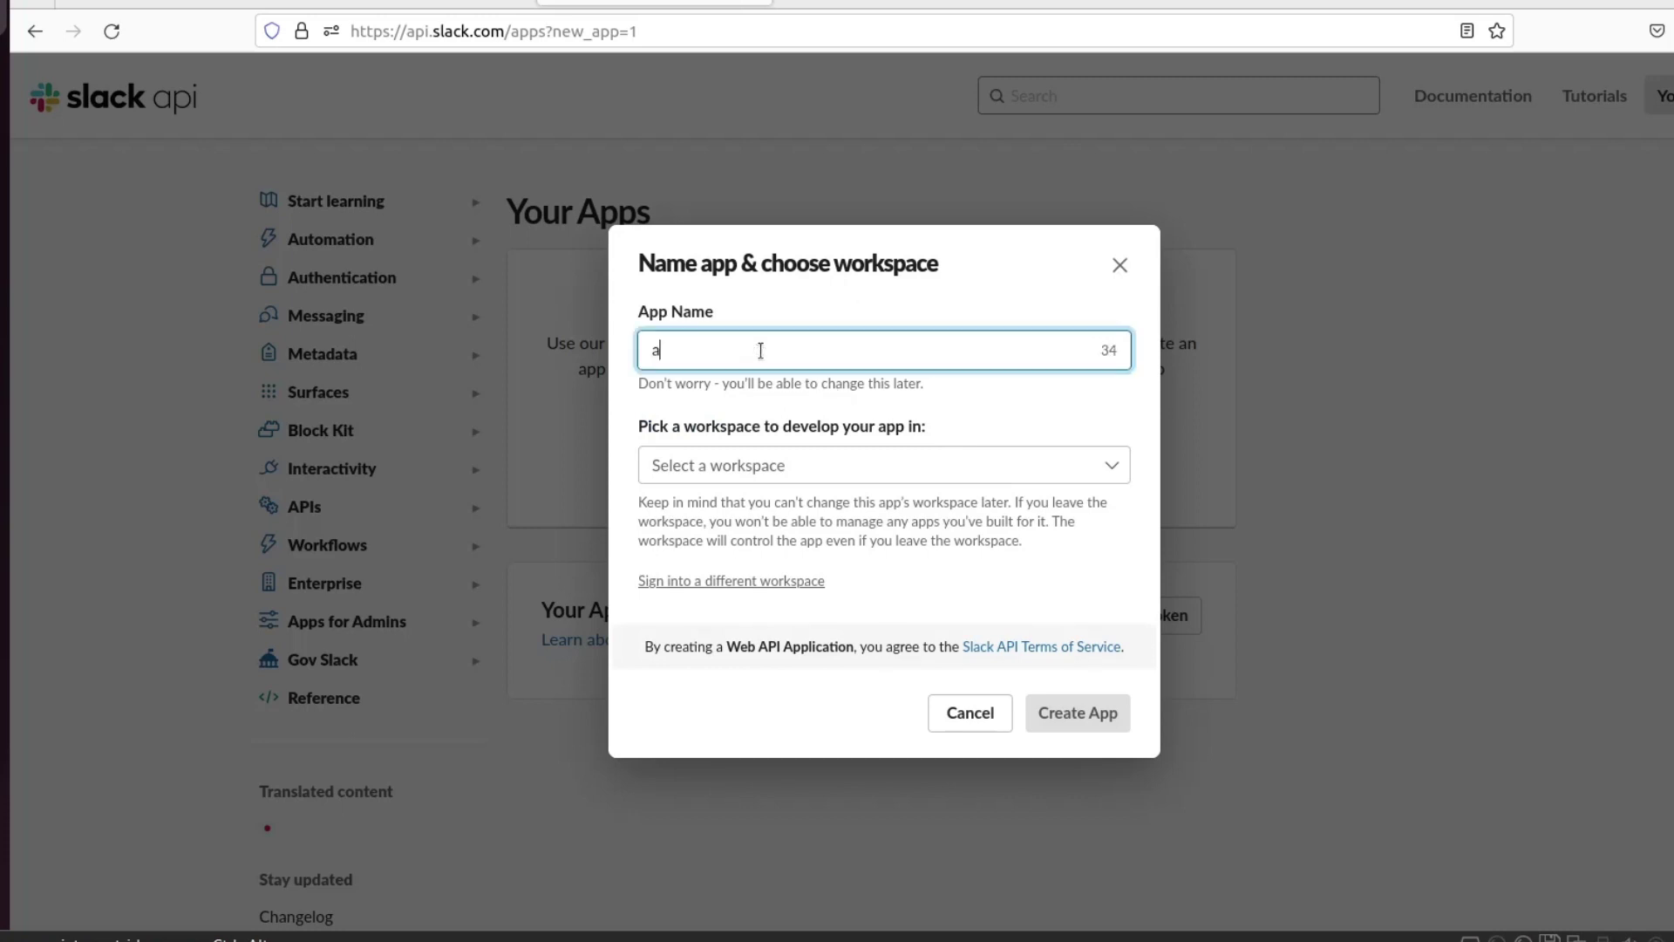
{"action": "type", "text": "rgocd"}
{"action": "left_click", "coordinate": [899, 467]}
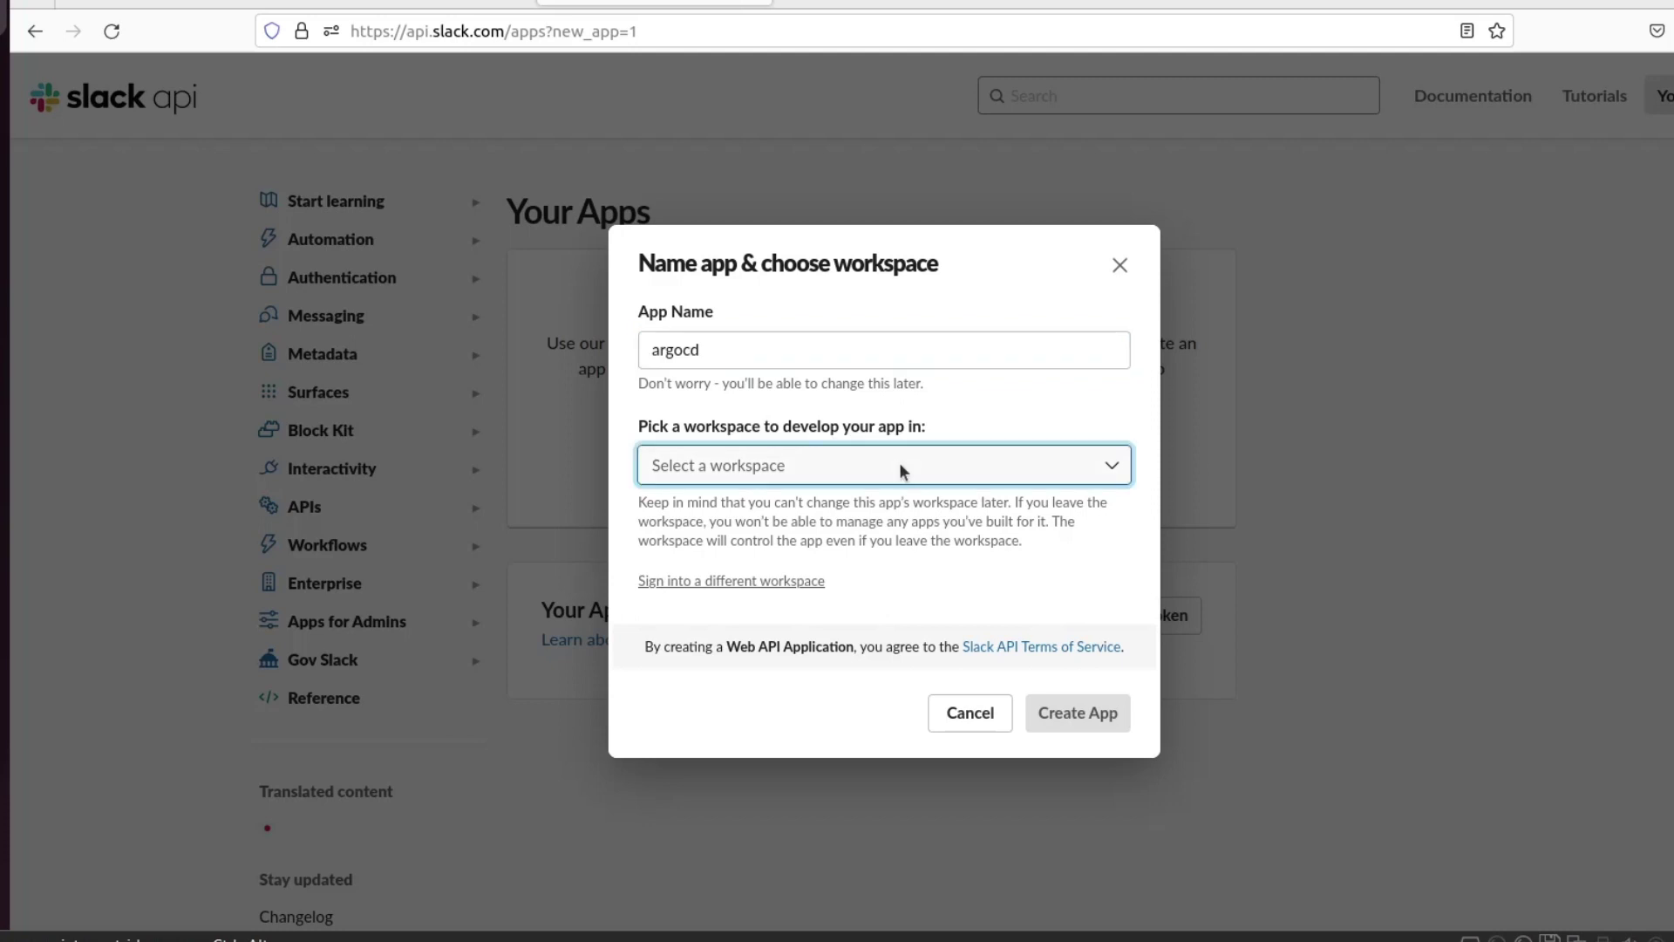
{"action": "left_click", "coordinate": [899, 466]}
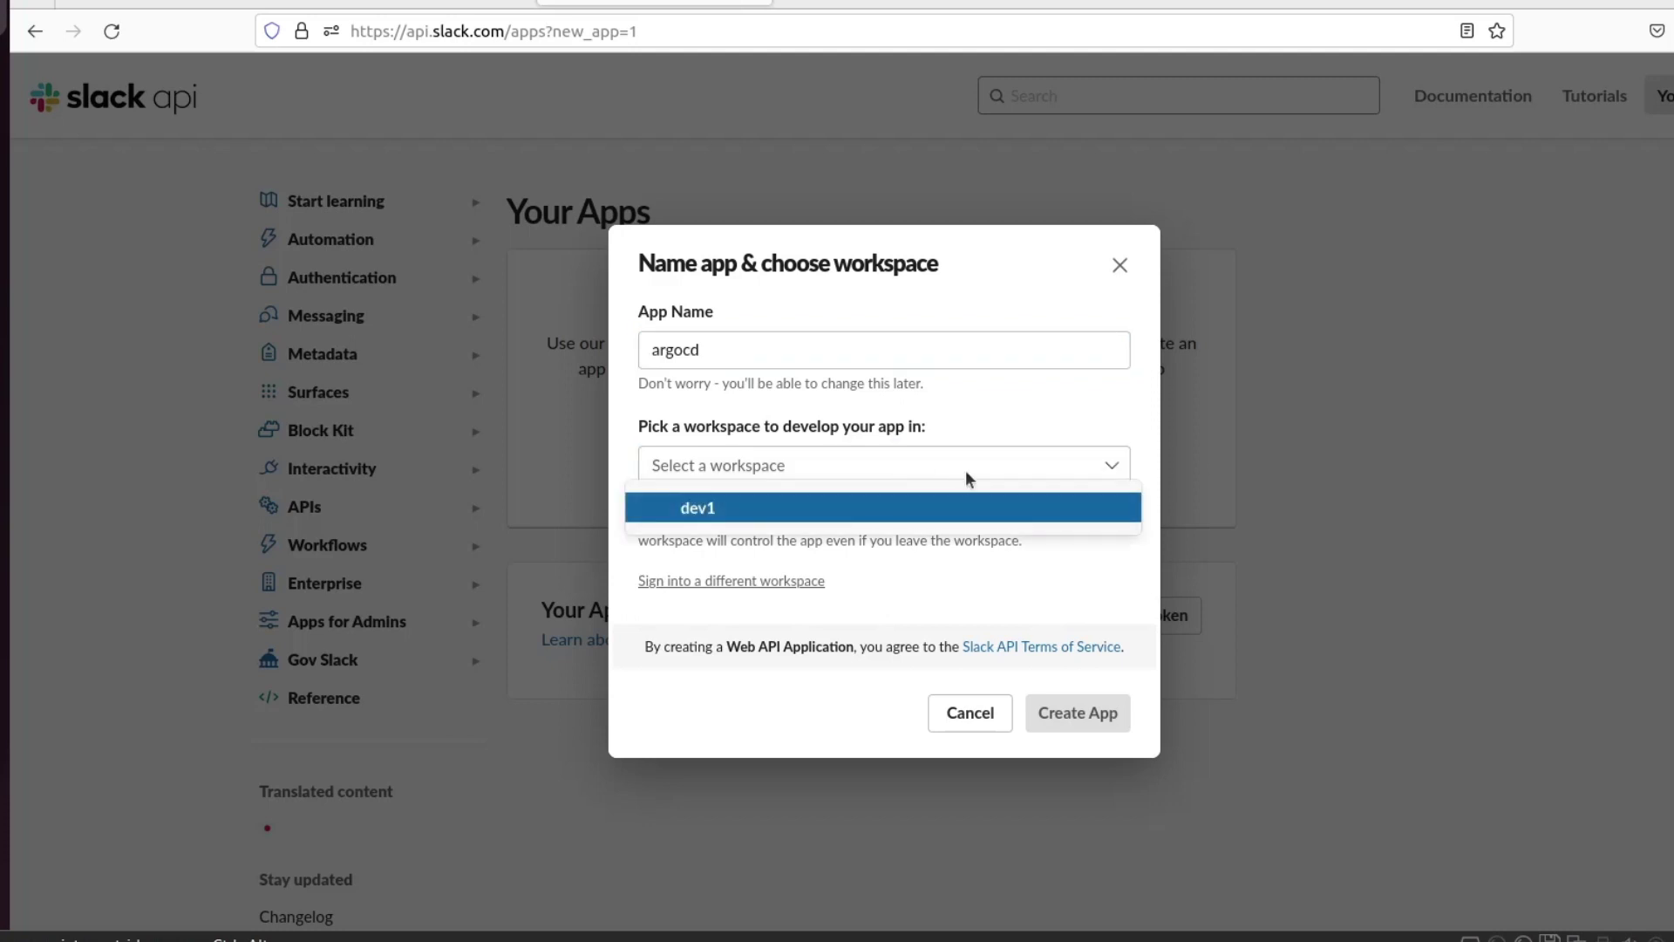
{"action": "left_click", "coordinate": [744, 511]}
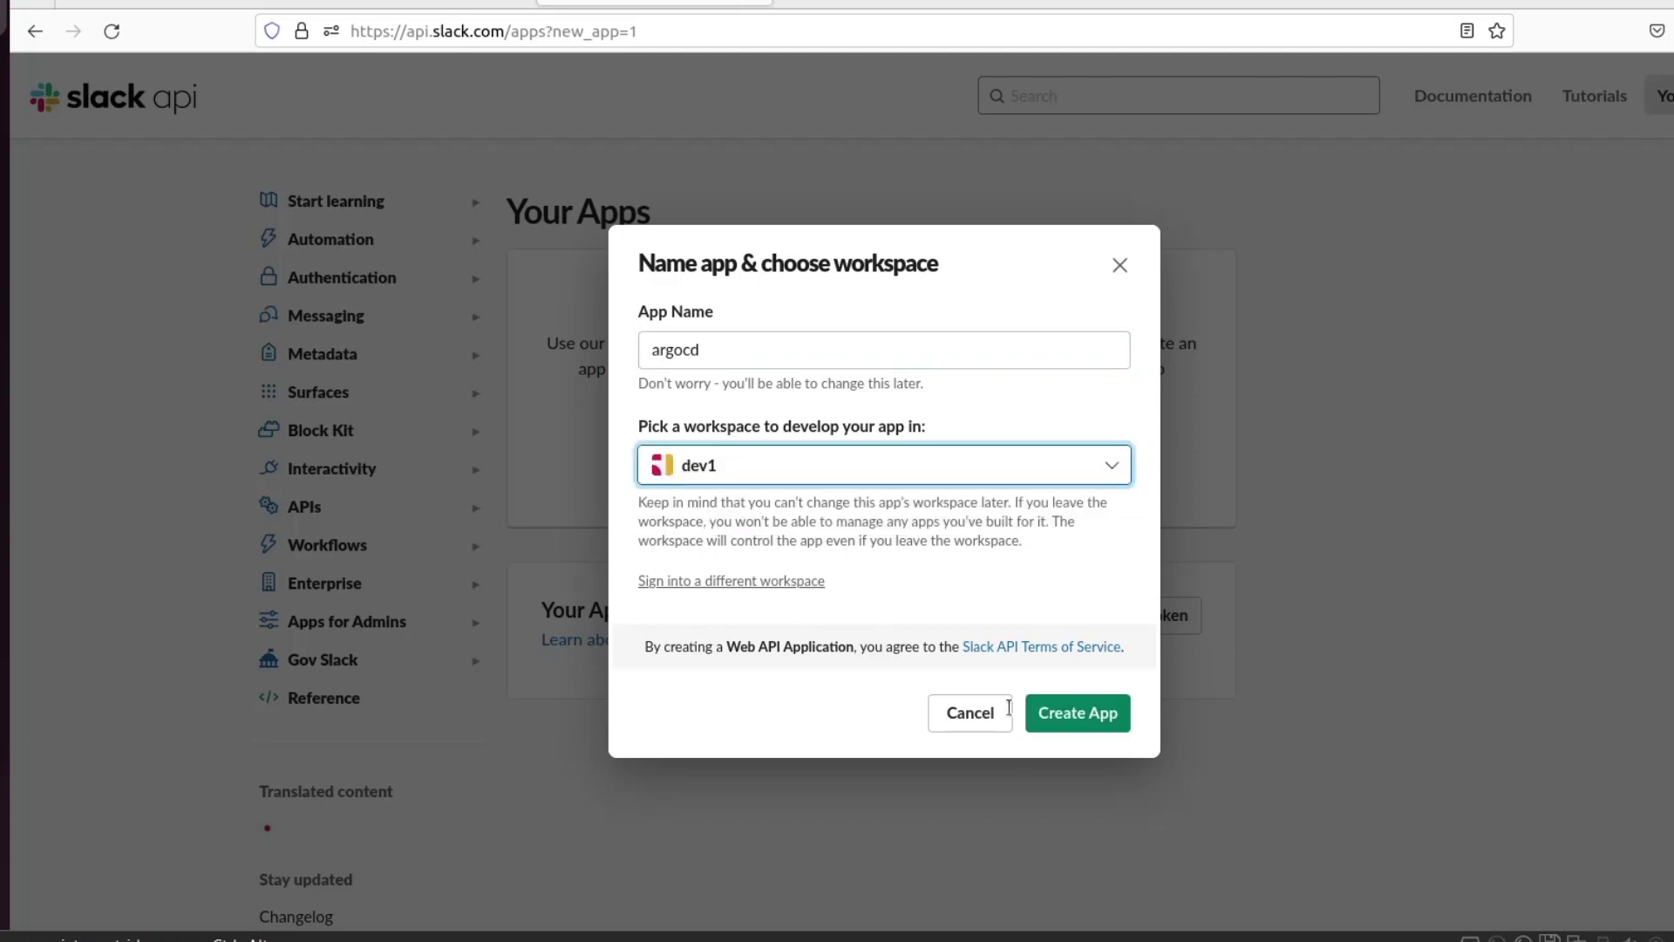
Create the argocd app and scroll through its Basic Information feature cards
{"action": "left_click", "coordinate": [1109, 724]}
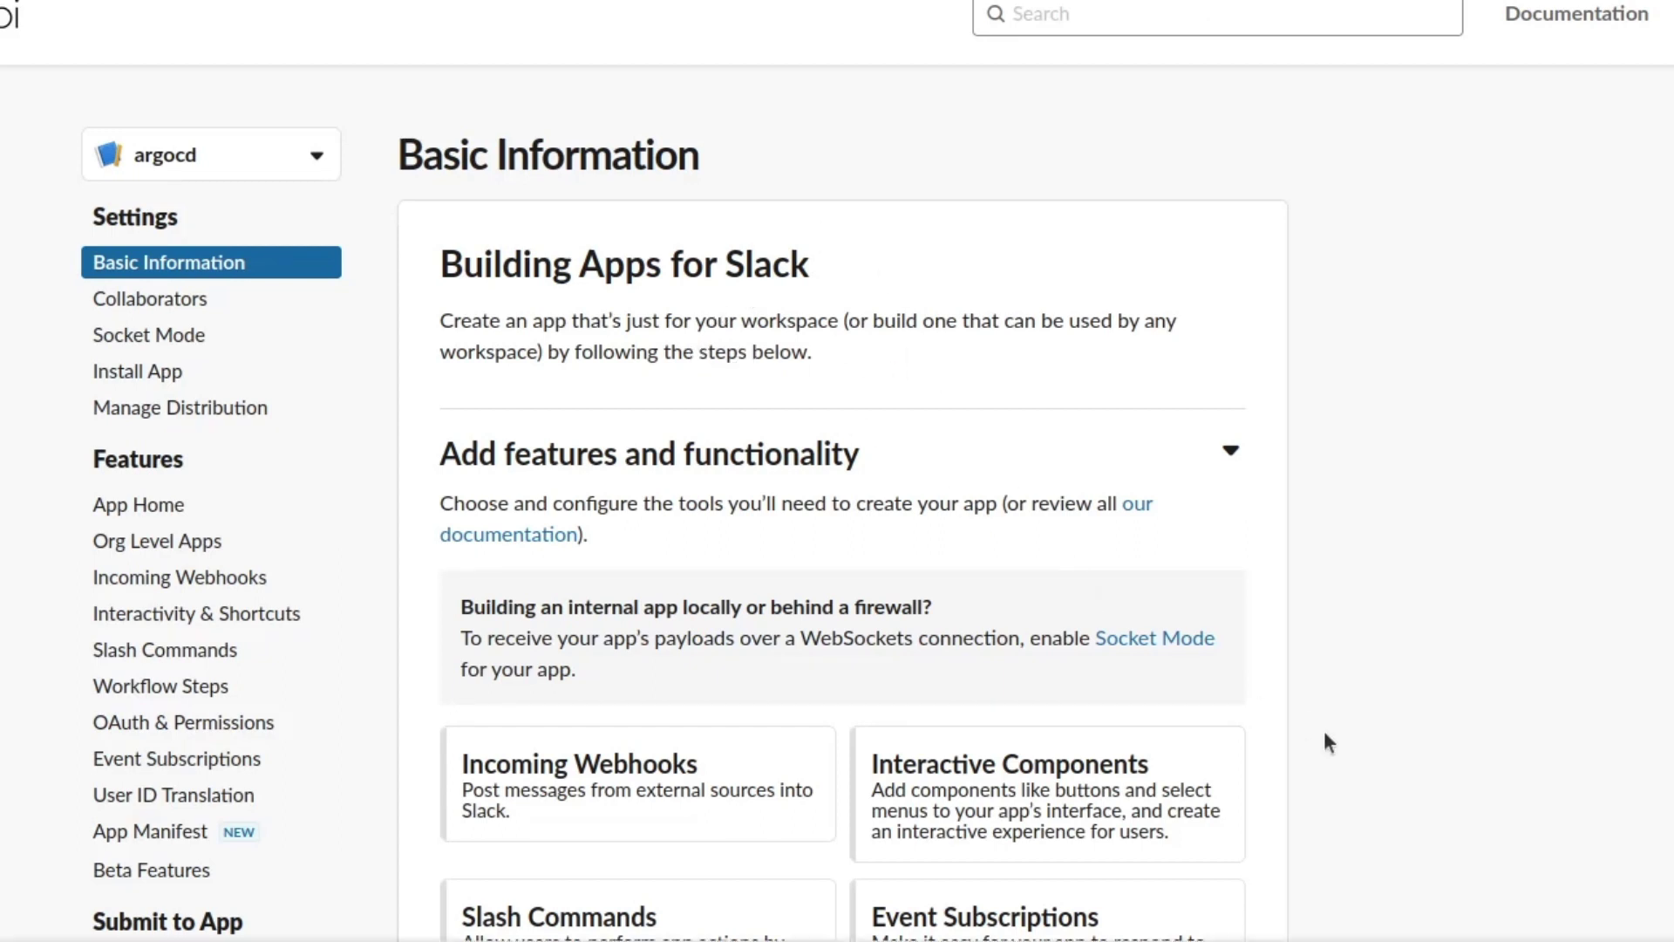
{"action": "scroll", "coordinate": [1428, 570], "scroll_direction": "down", "scroll_amount": 2}
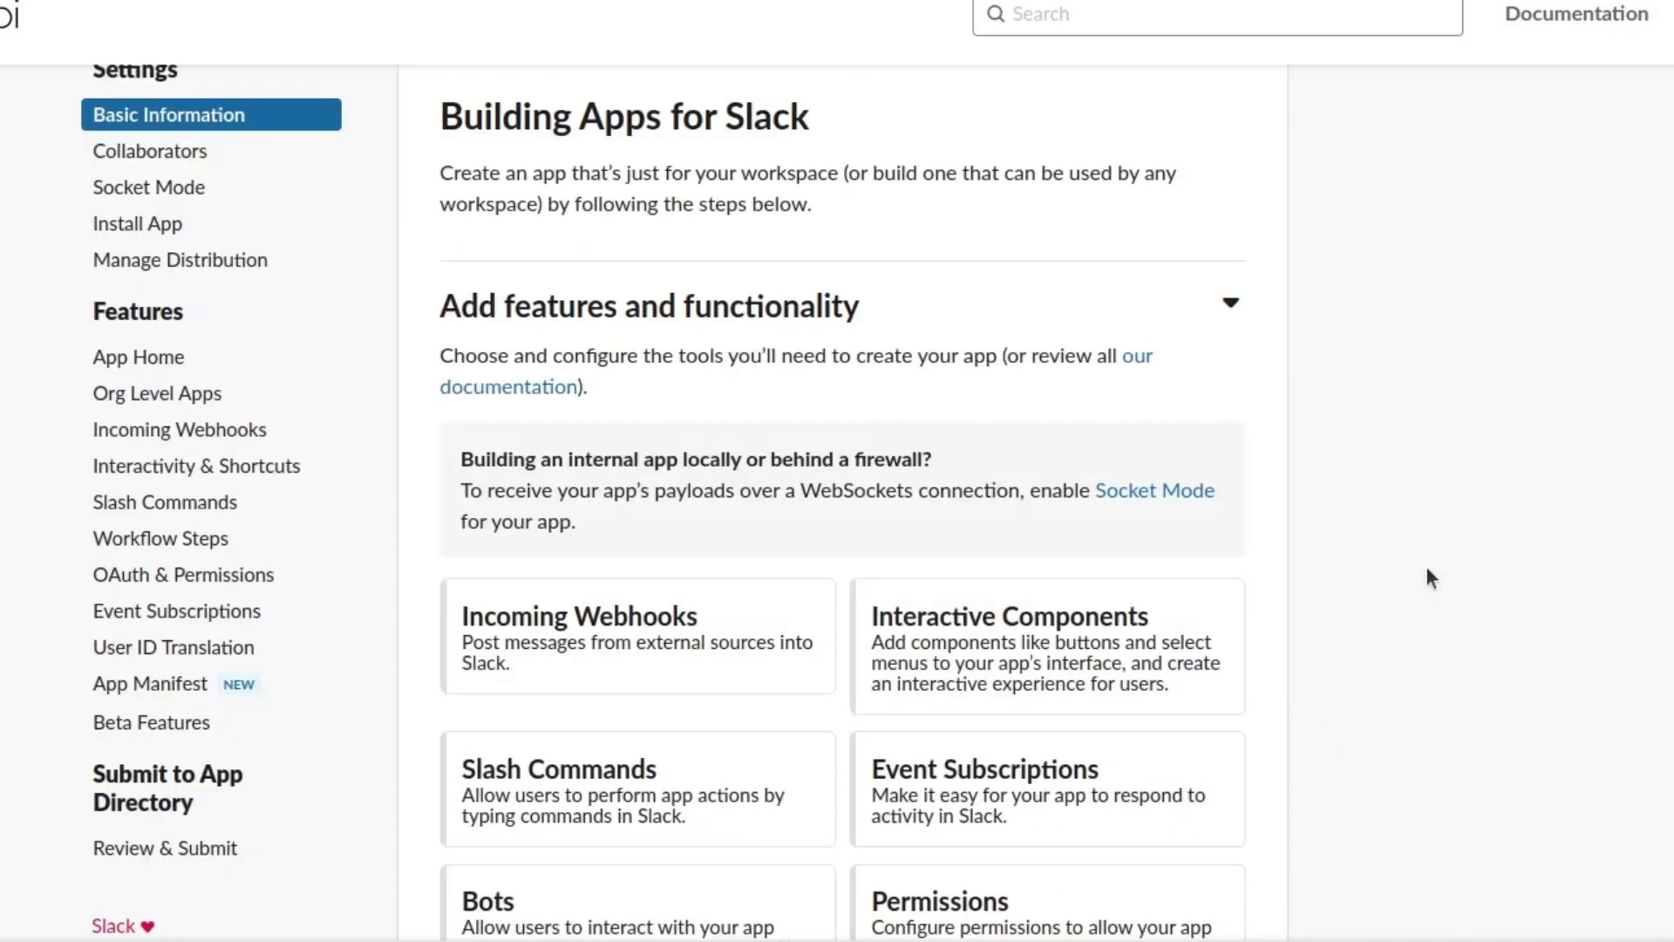
{"action": "scroll", "coordinate": [1430, 579], "scroll_direction": "down", "scroll_amount": 3}
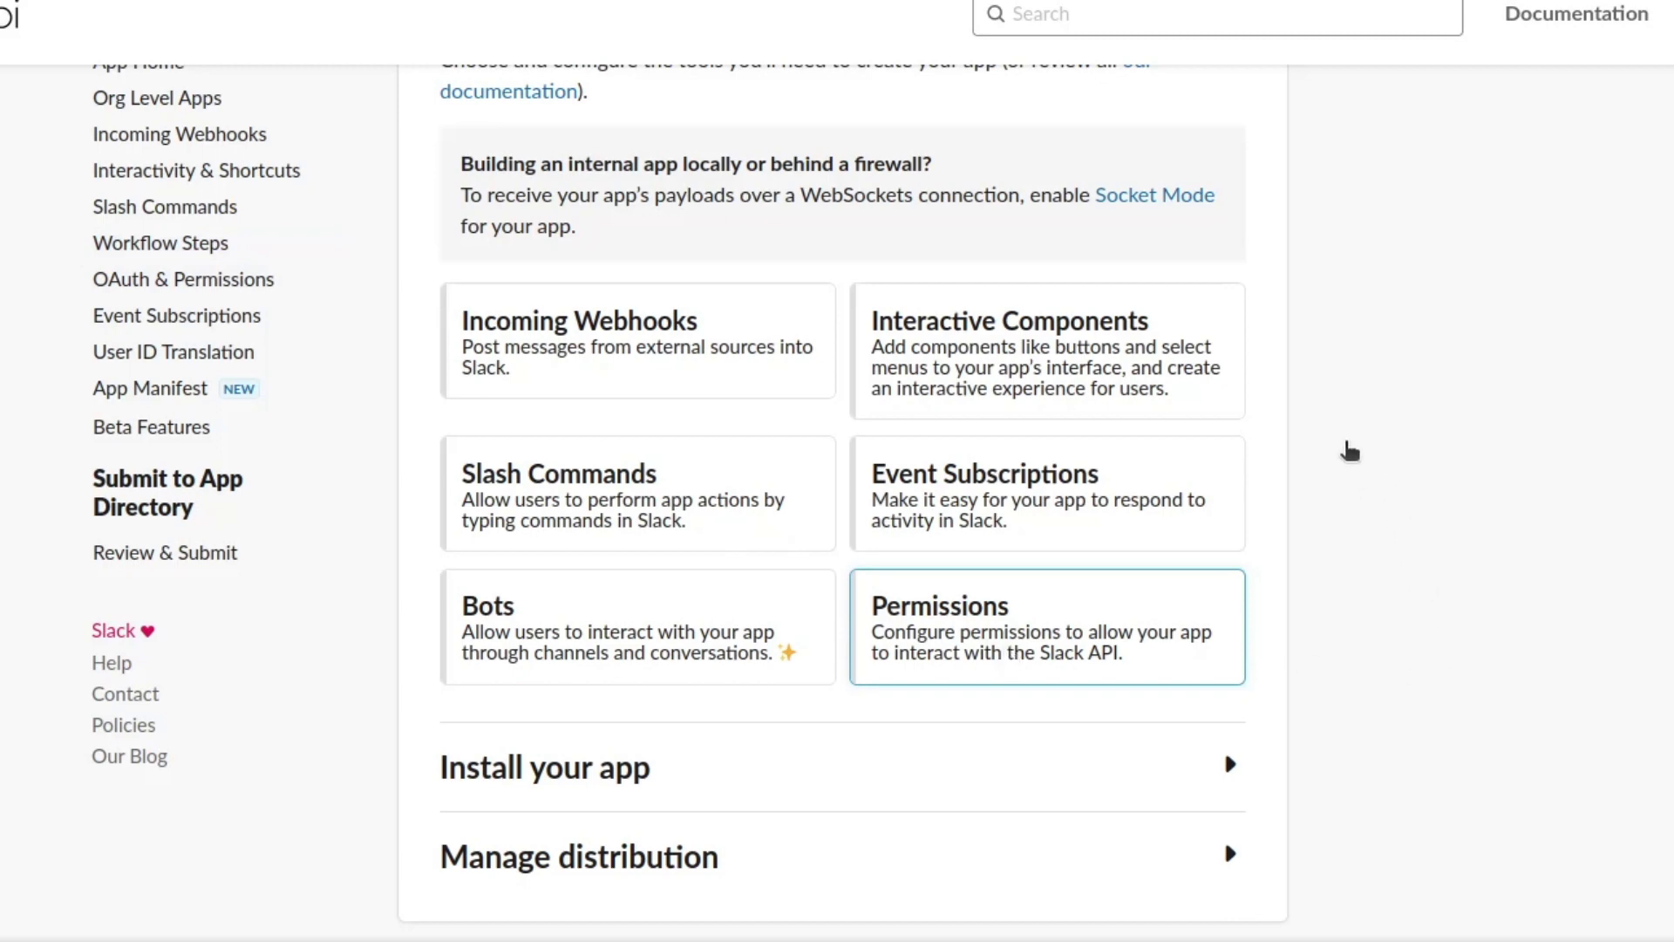
Open the argocd app's OAuth & Permissions page and scroll down to its empty Scopes section
{"action": "left_click", "coordinate": [1046, 626]}
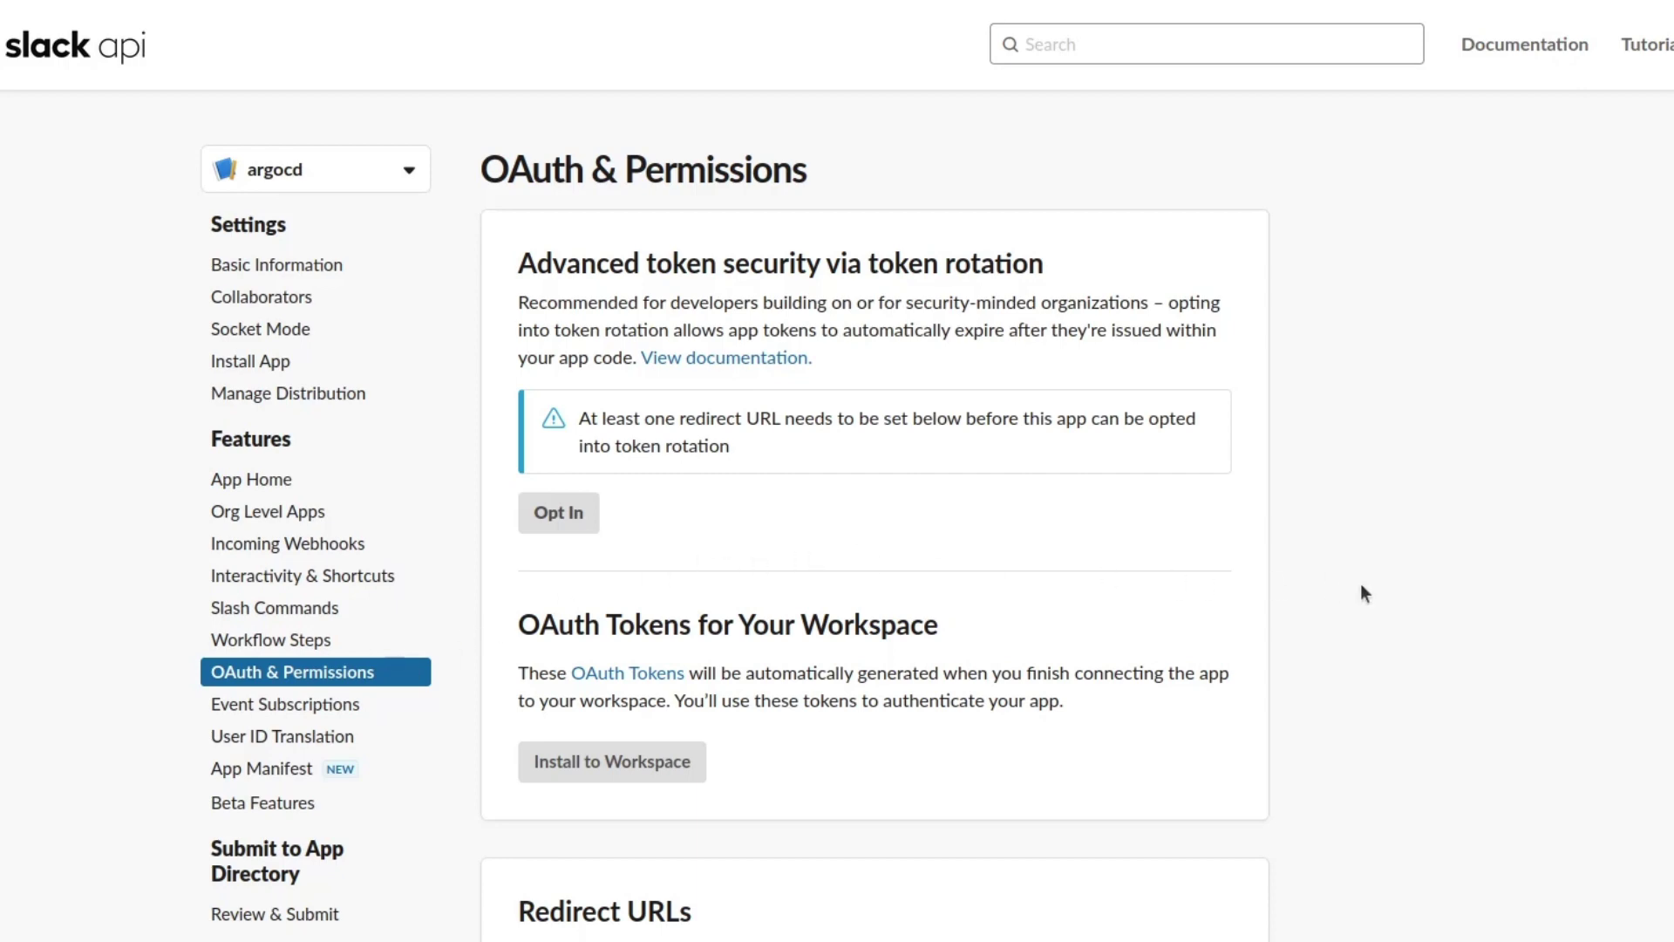
{"action": "scroll", "coordinate": [1360, 584], "scroll_direction": "down", "scroll_amount": 5}
{"action": "scroll", "coordinate": [1360, 585], "scroll_direction": "down", "scroll_amount": 9}
{"action": "scroll", "coordinate": [1361, 586], "scroll_direction": "down", "scroll_amount": 10}
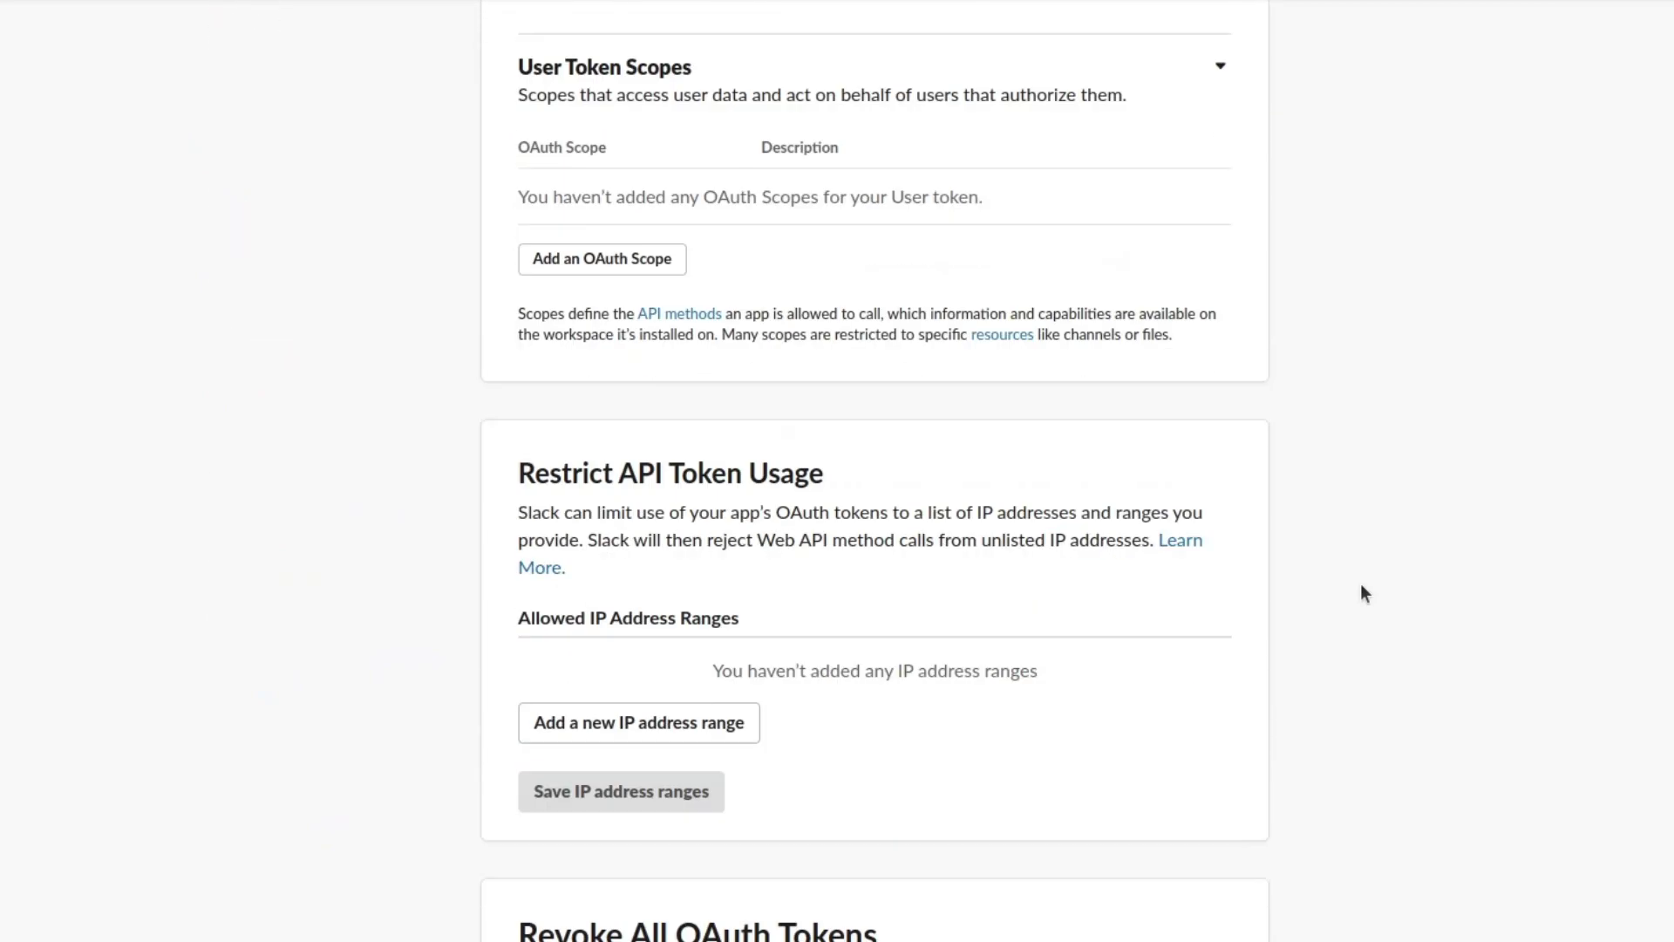
{"action": "scroll", "coordinate": [1362, 586], "scroll_direction": "up", "scroll_amount": 8}
{"action": "scroll", "coordinate": [1363, 586], "scroll_direction": "up", "scroll_amount": 10}
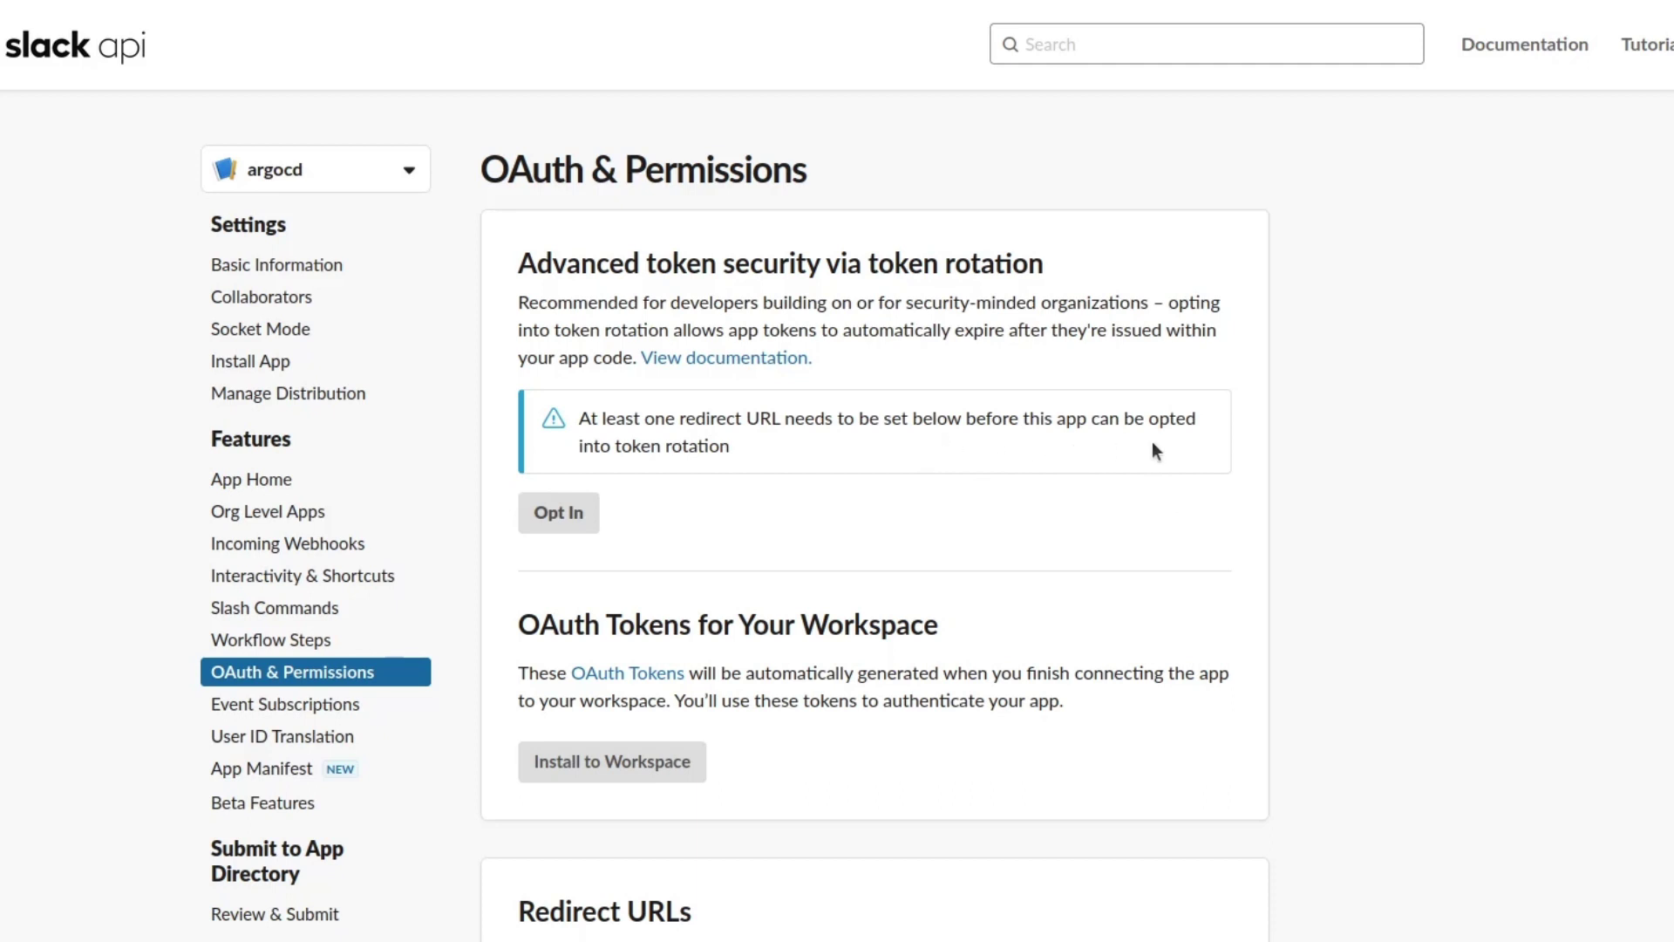
{"action": "scroll", "coordinate": [922, 591], "scroll_direction": "down", "scroll_amount": 2}
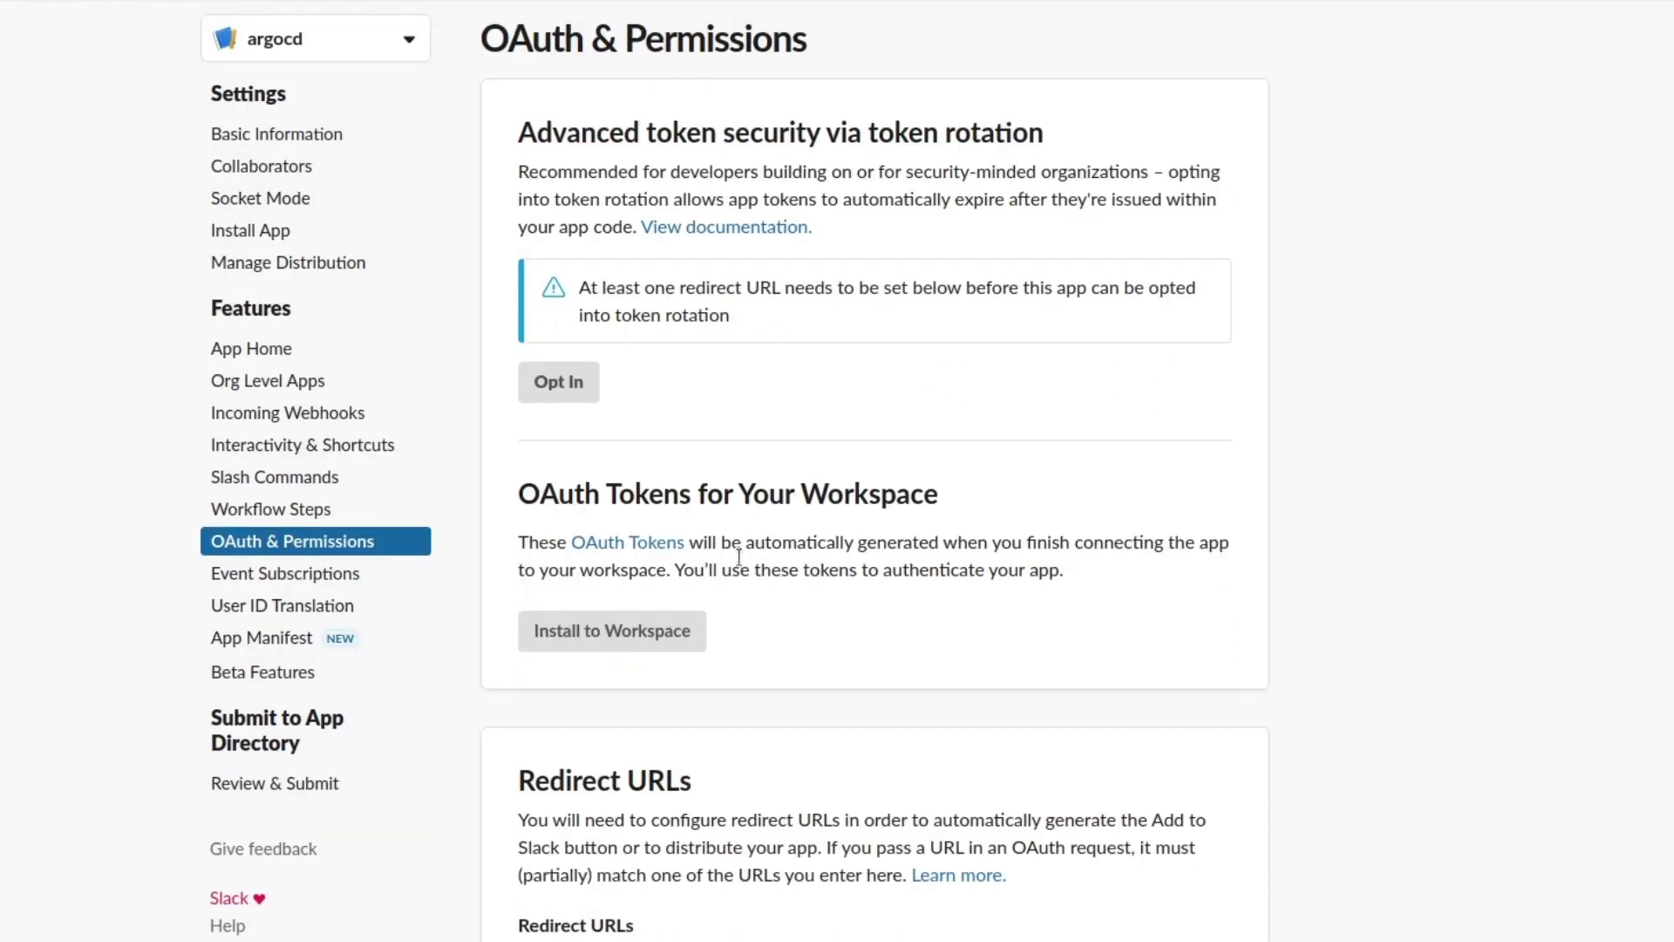
{"action": "mouse_move", "coordinate": [647, 632]}
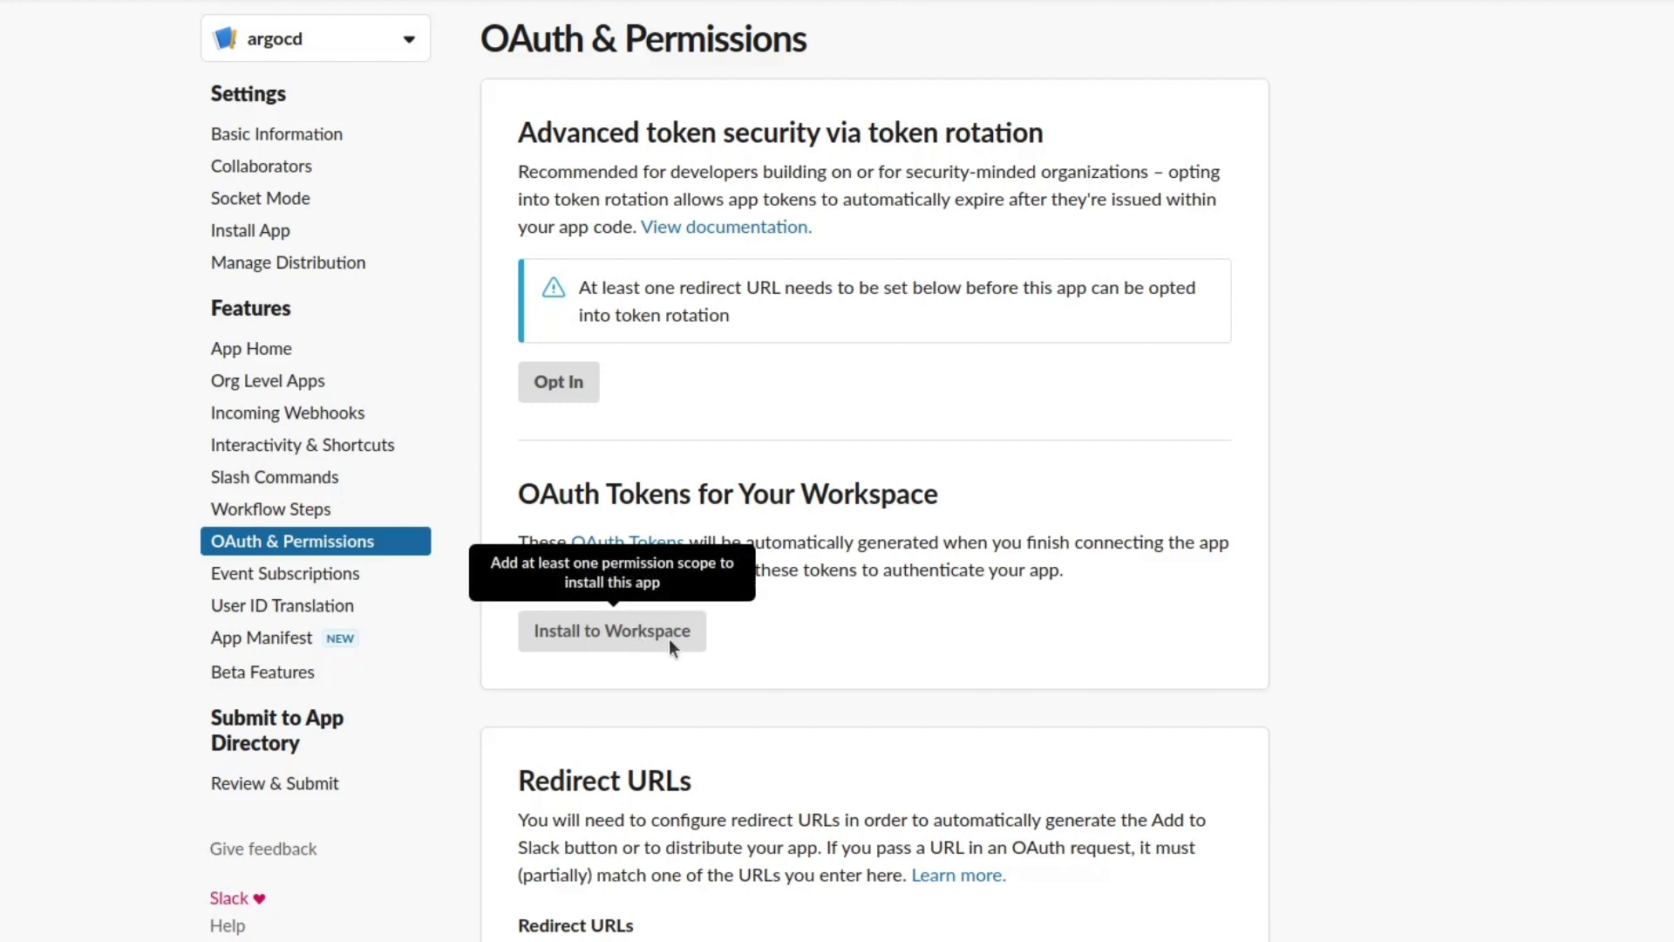
{"action": "scroll", "coordinate": [827, 691], "scroll_direction": "down", "scroll_amount": 2}
{"action": "scroll", "coordinate": [827, 691], "scroll_direction": "down", "scroll_amount": 4}
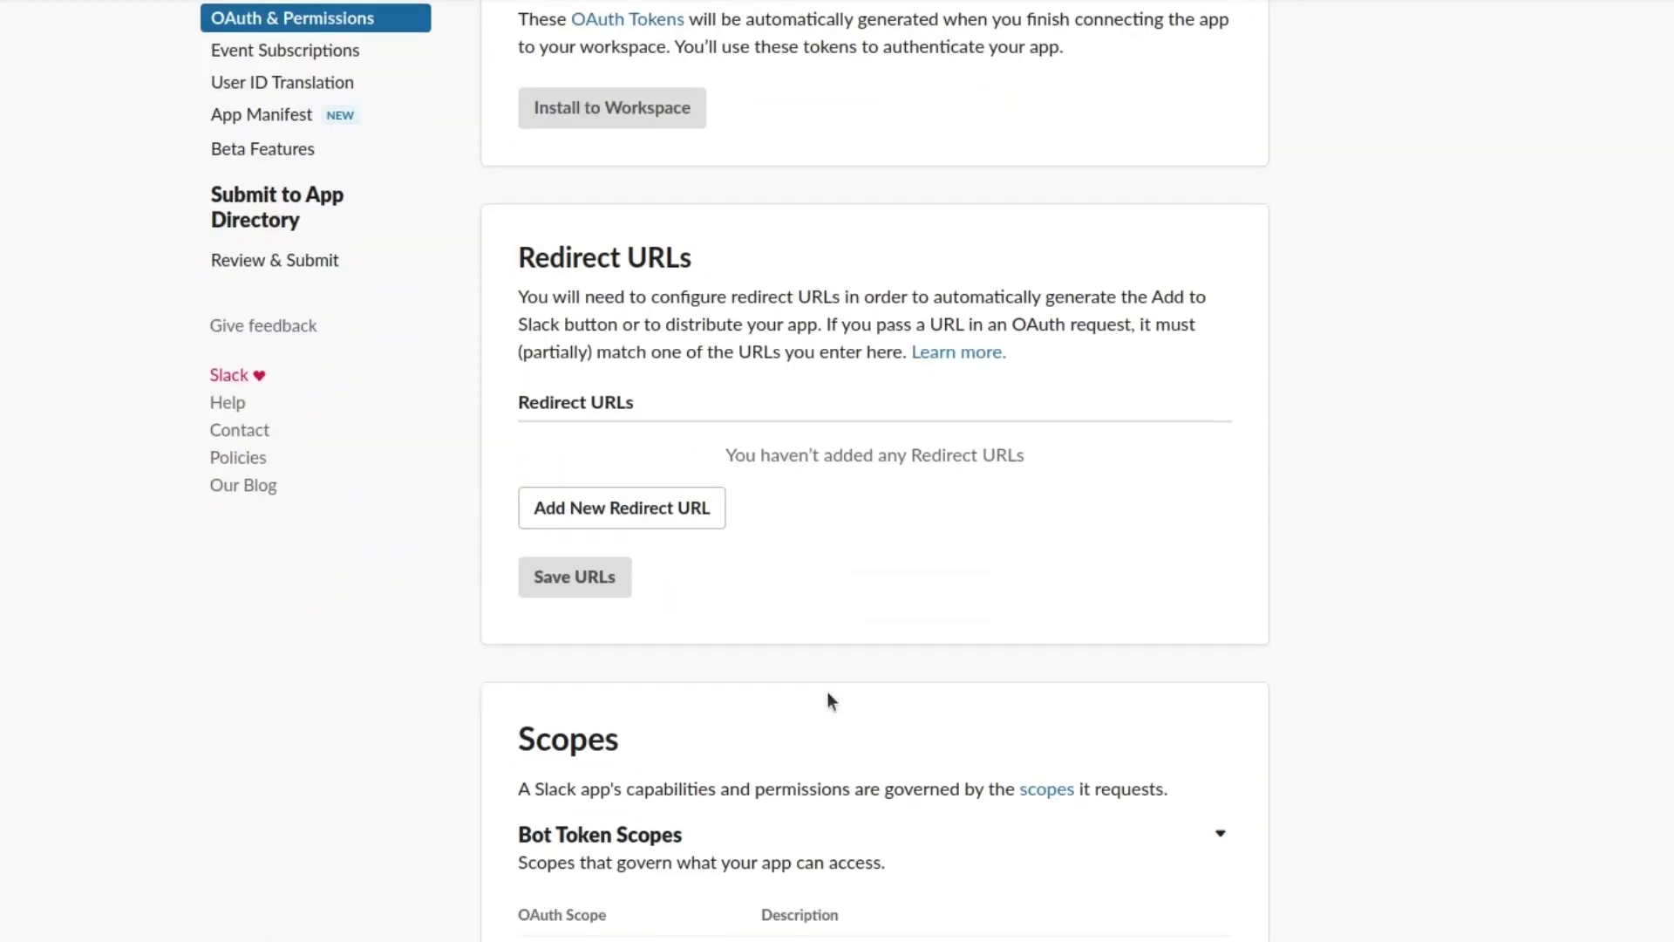
{"action": "scroll", "coordinate": [828, 693], "scroll_direction": "down", "scroll_amount": 5}
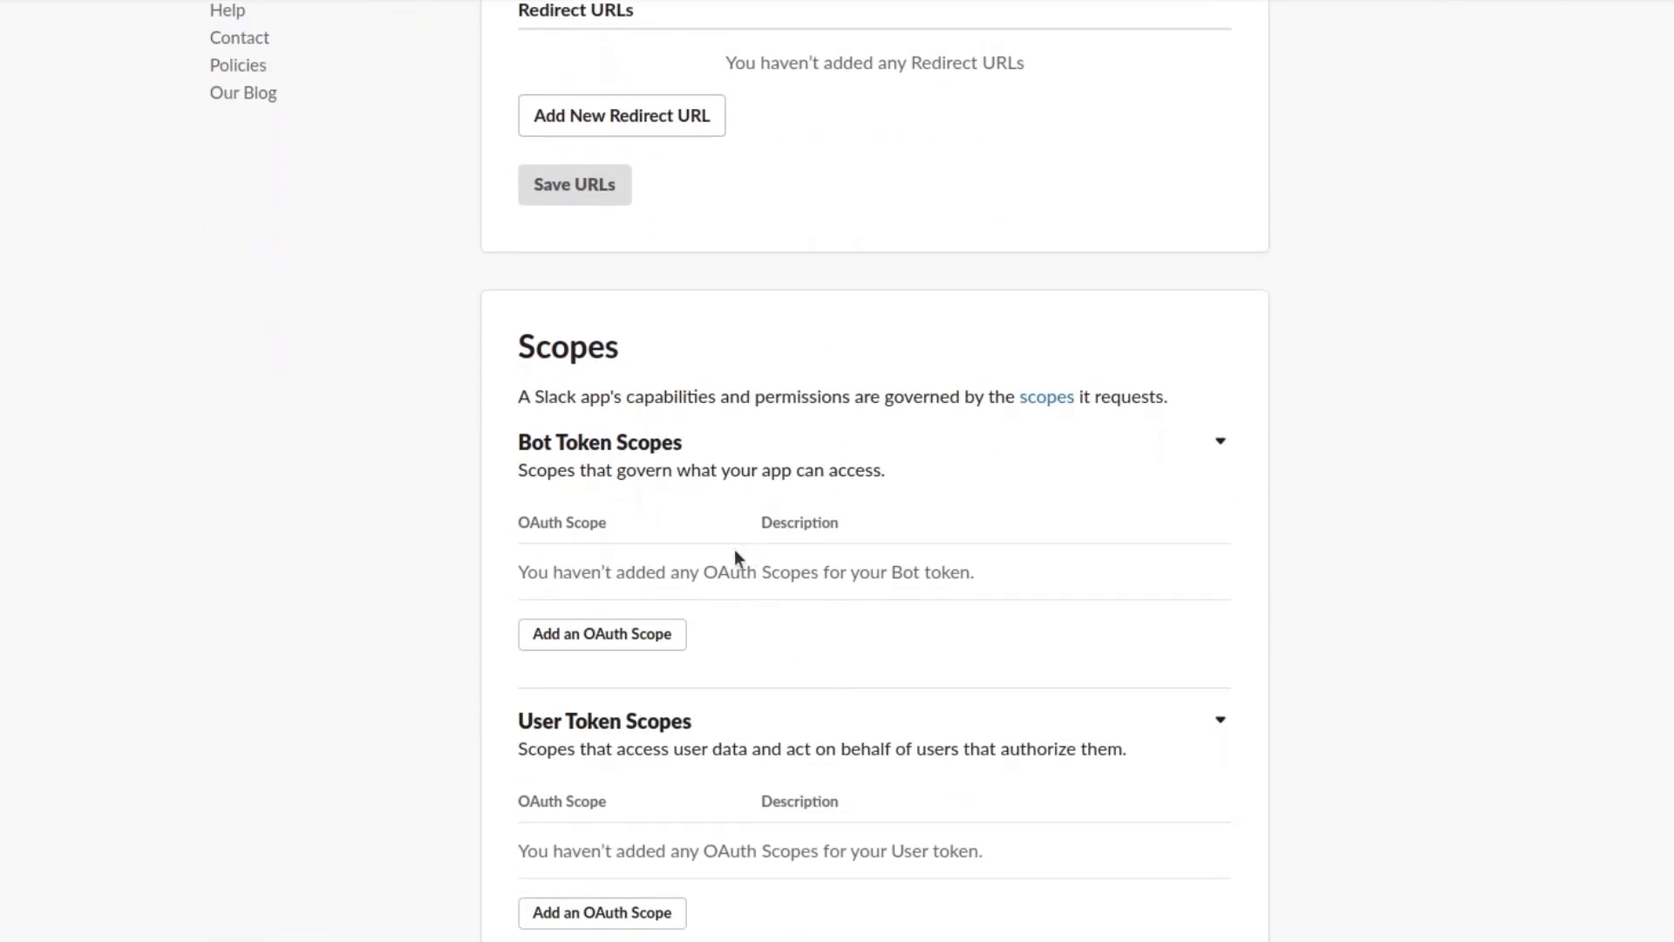
Add chat:write, then chat:write.customize, under Bot Token Scopes via Add an OAuth Scope
{"action": "left_click", "coordinate": [649, 634]}
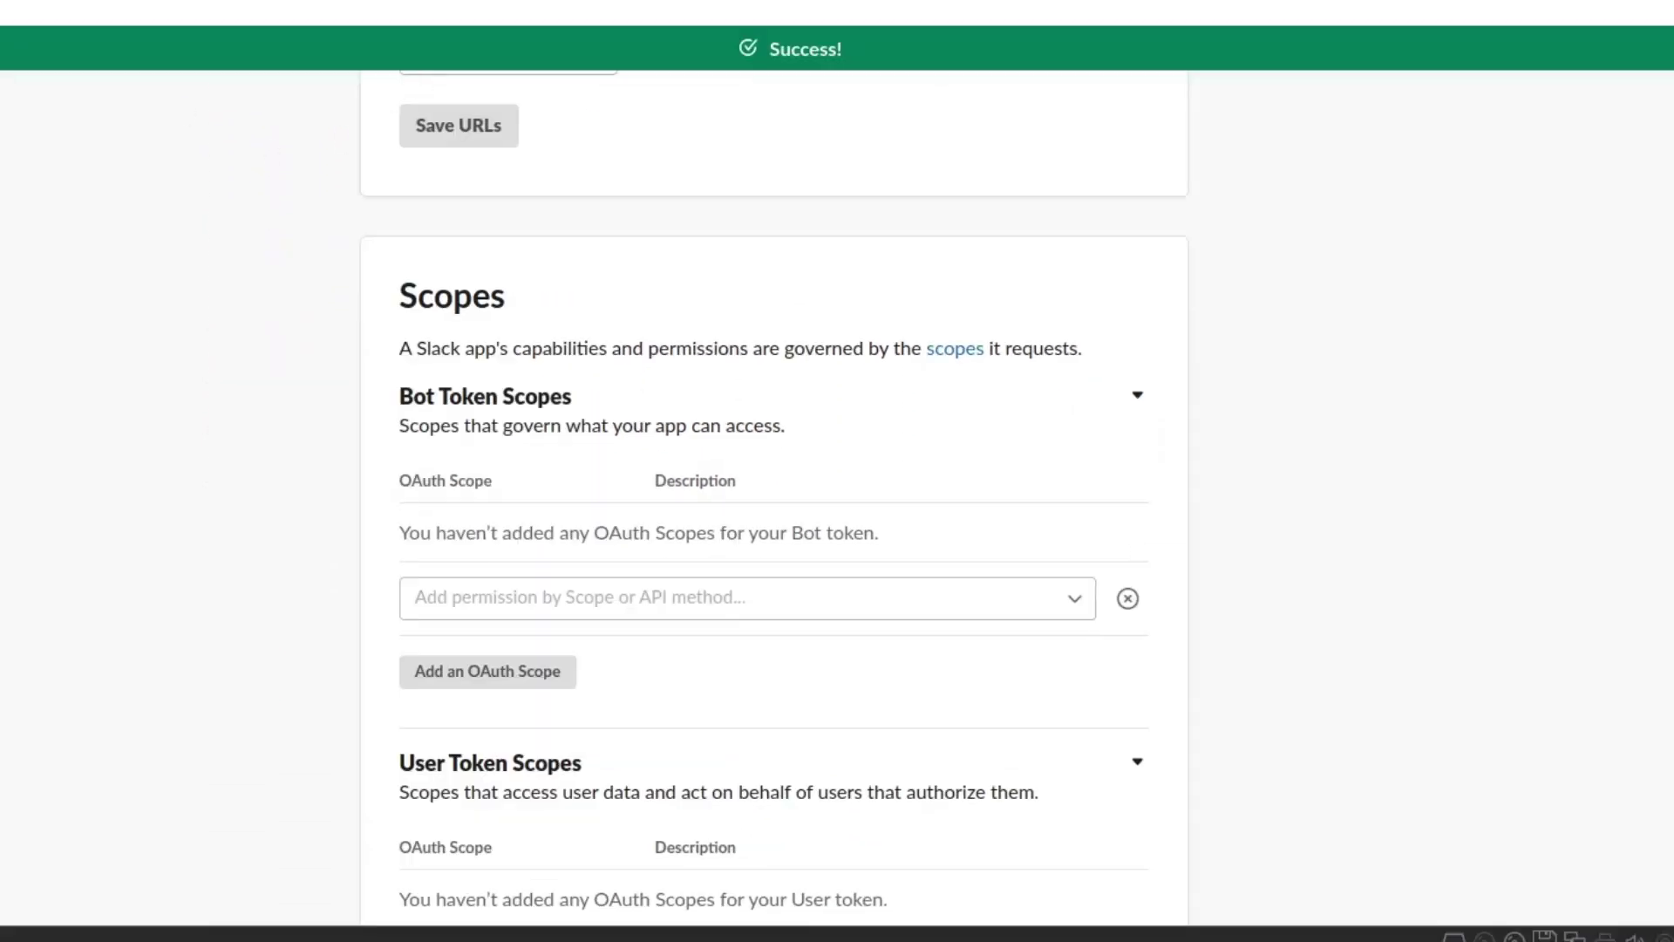
{"action": "left_click", "coordinate": [777, 602]}
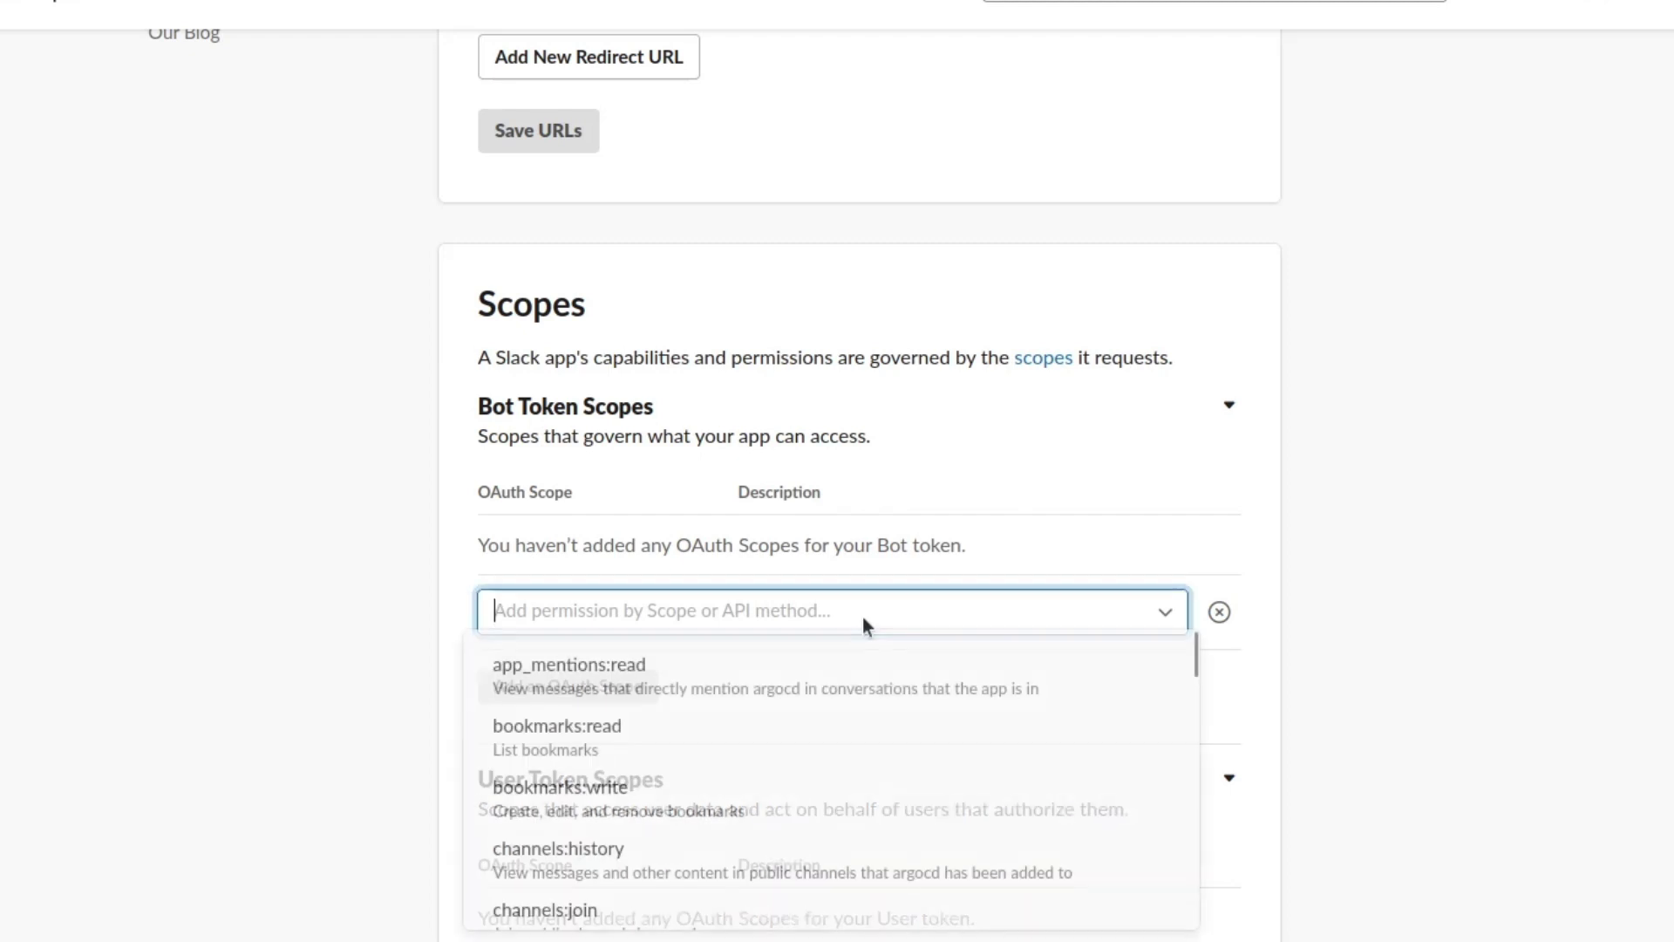
{"action": "scroll", "coordinate": [772, 705], "scroll_direction": "down", "scroll_amount": 2}
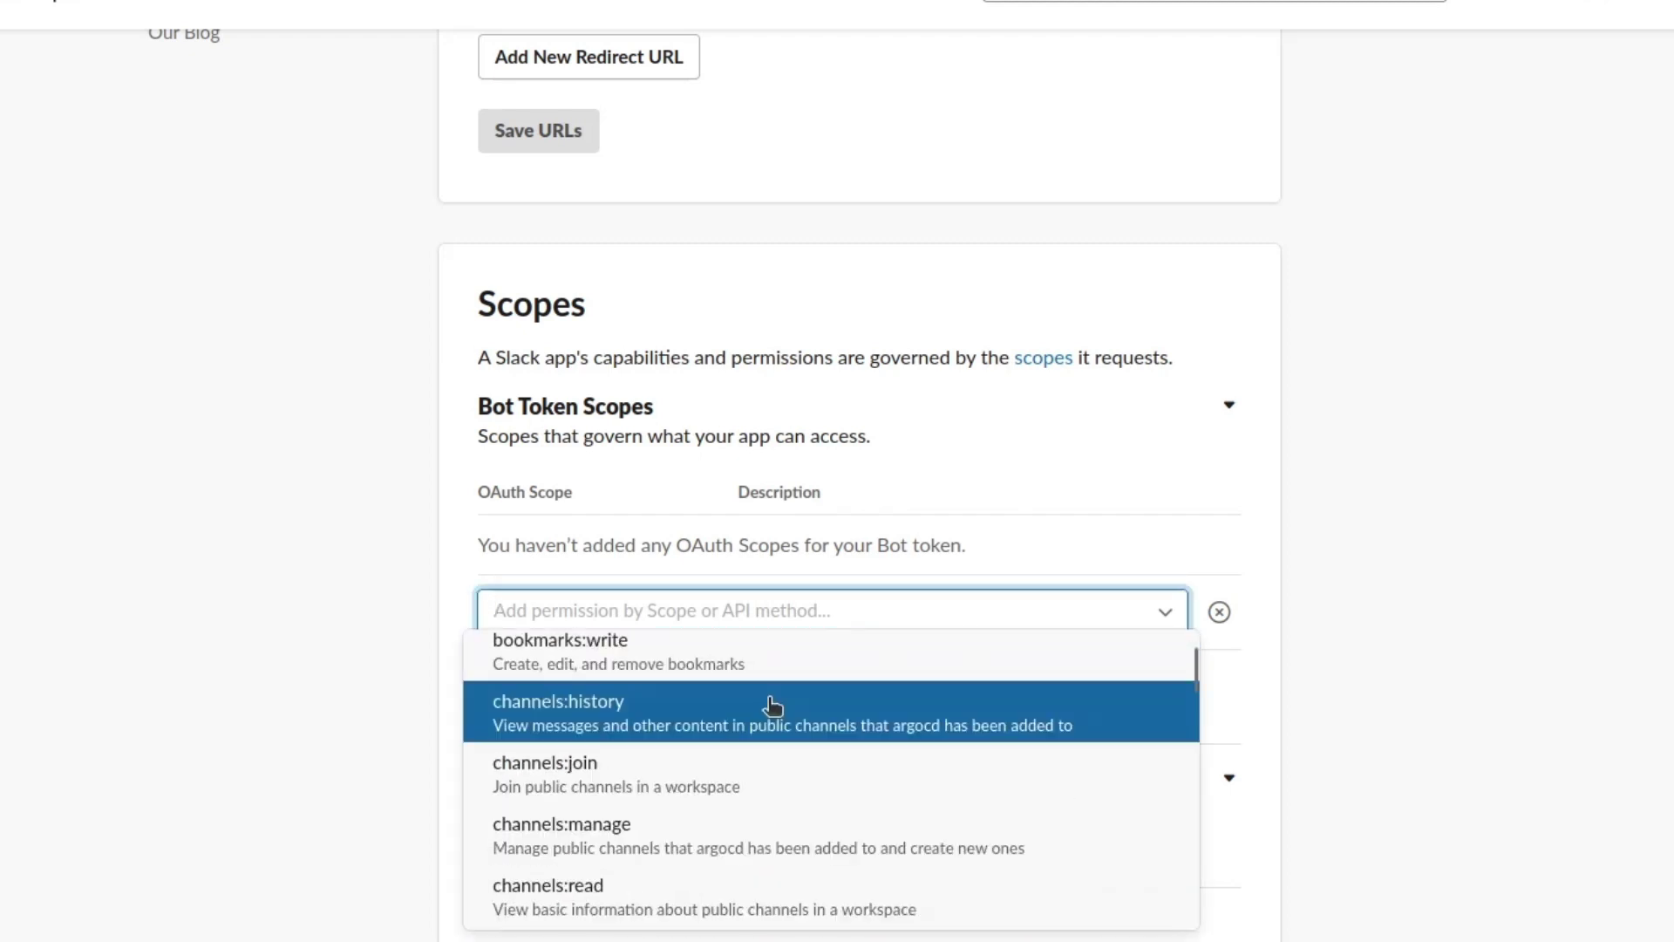
{"action": "scroll", "coordinate": [773, 705], "scroll_direction": "down", "scroll_amount": 6}
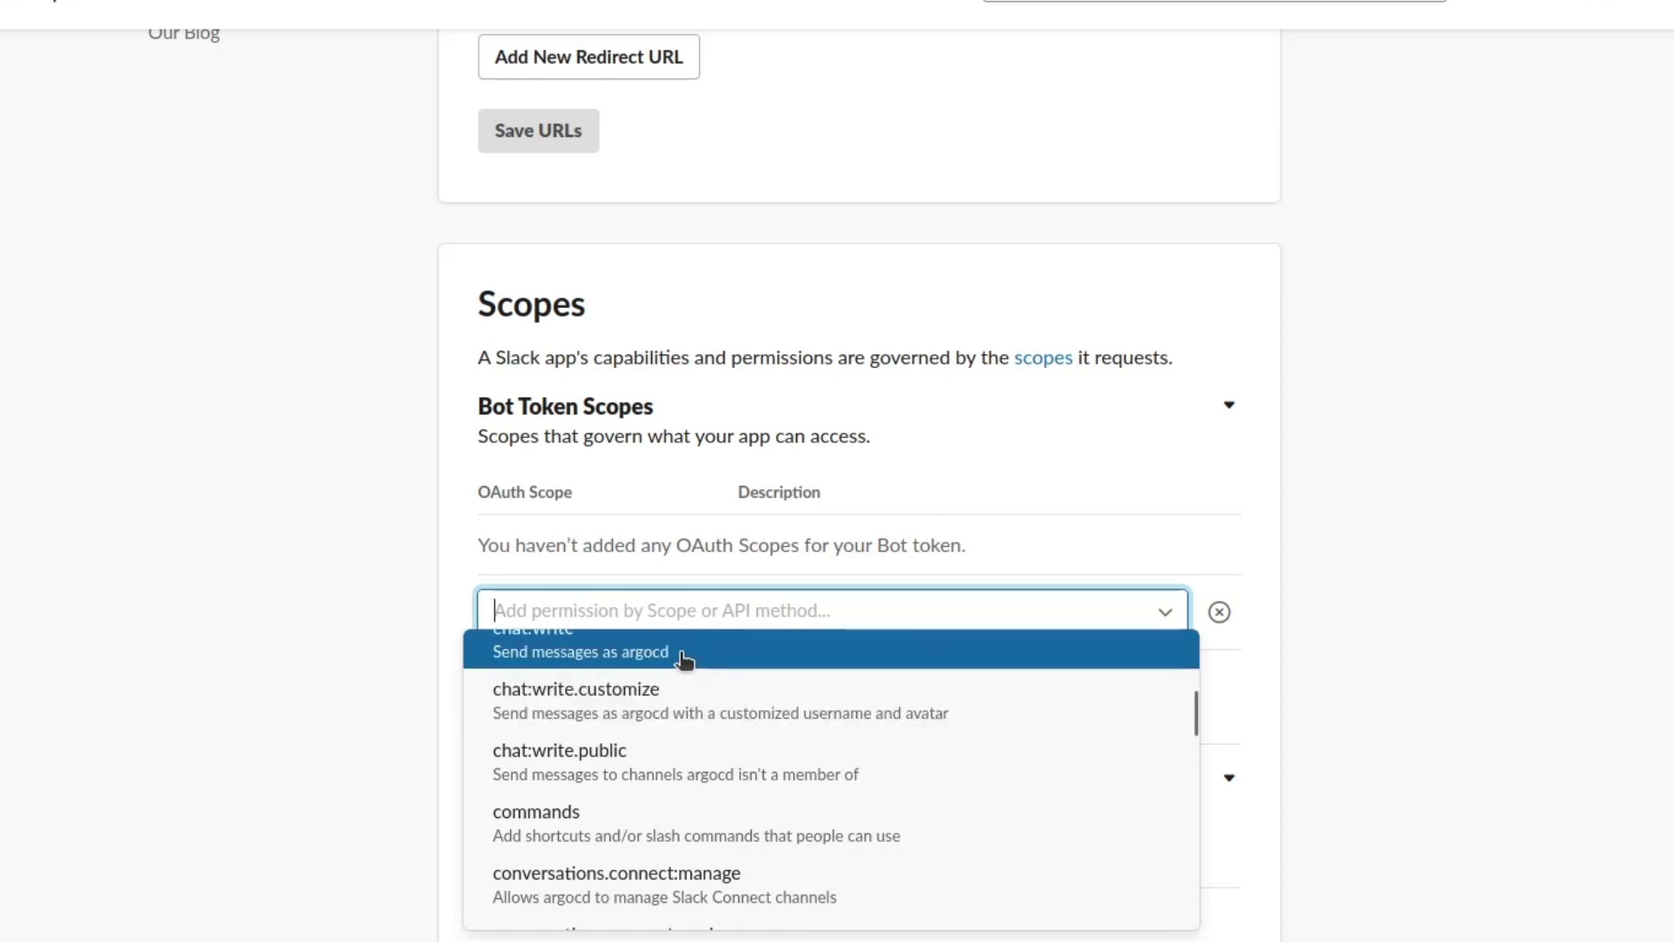
{"action": "left_click", "coordinate": [682, 656]}
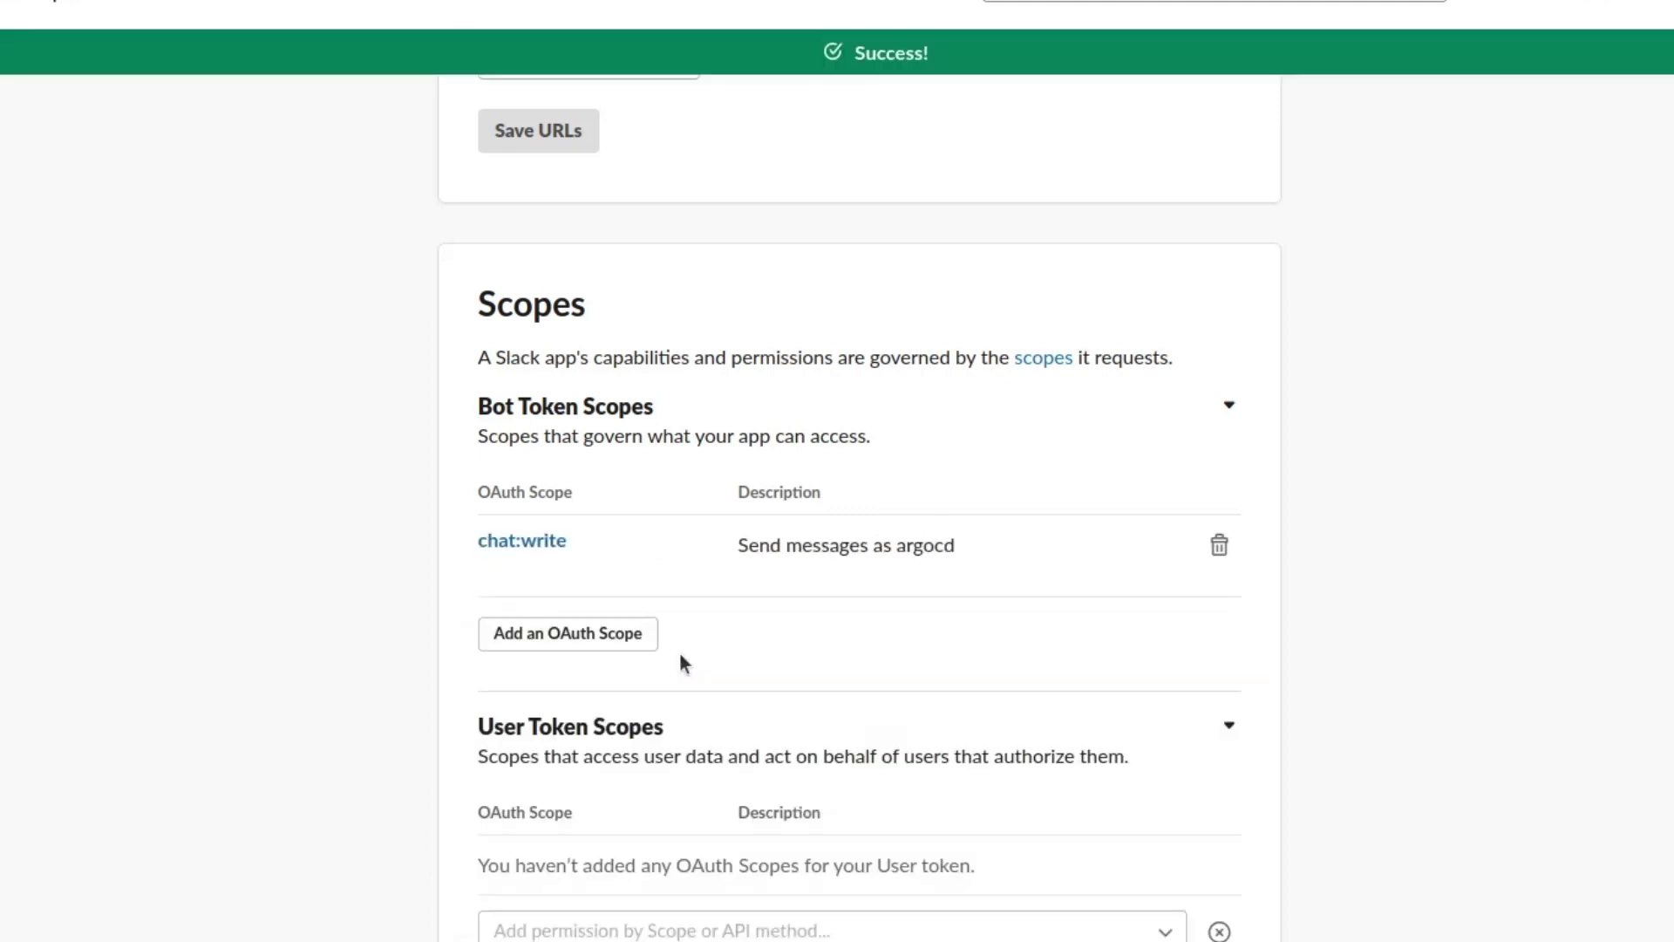
{"action": "left_click", "coordinate": [620, 634]}
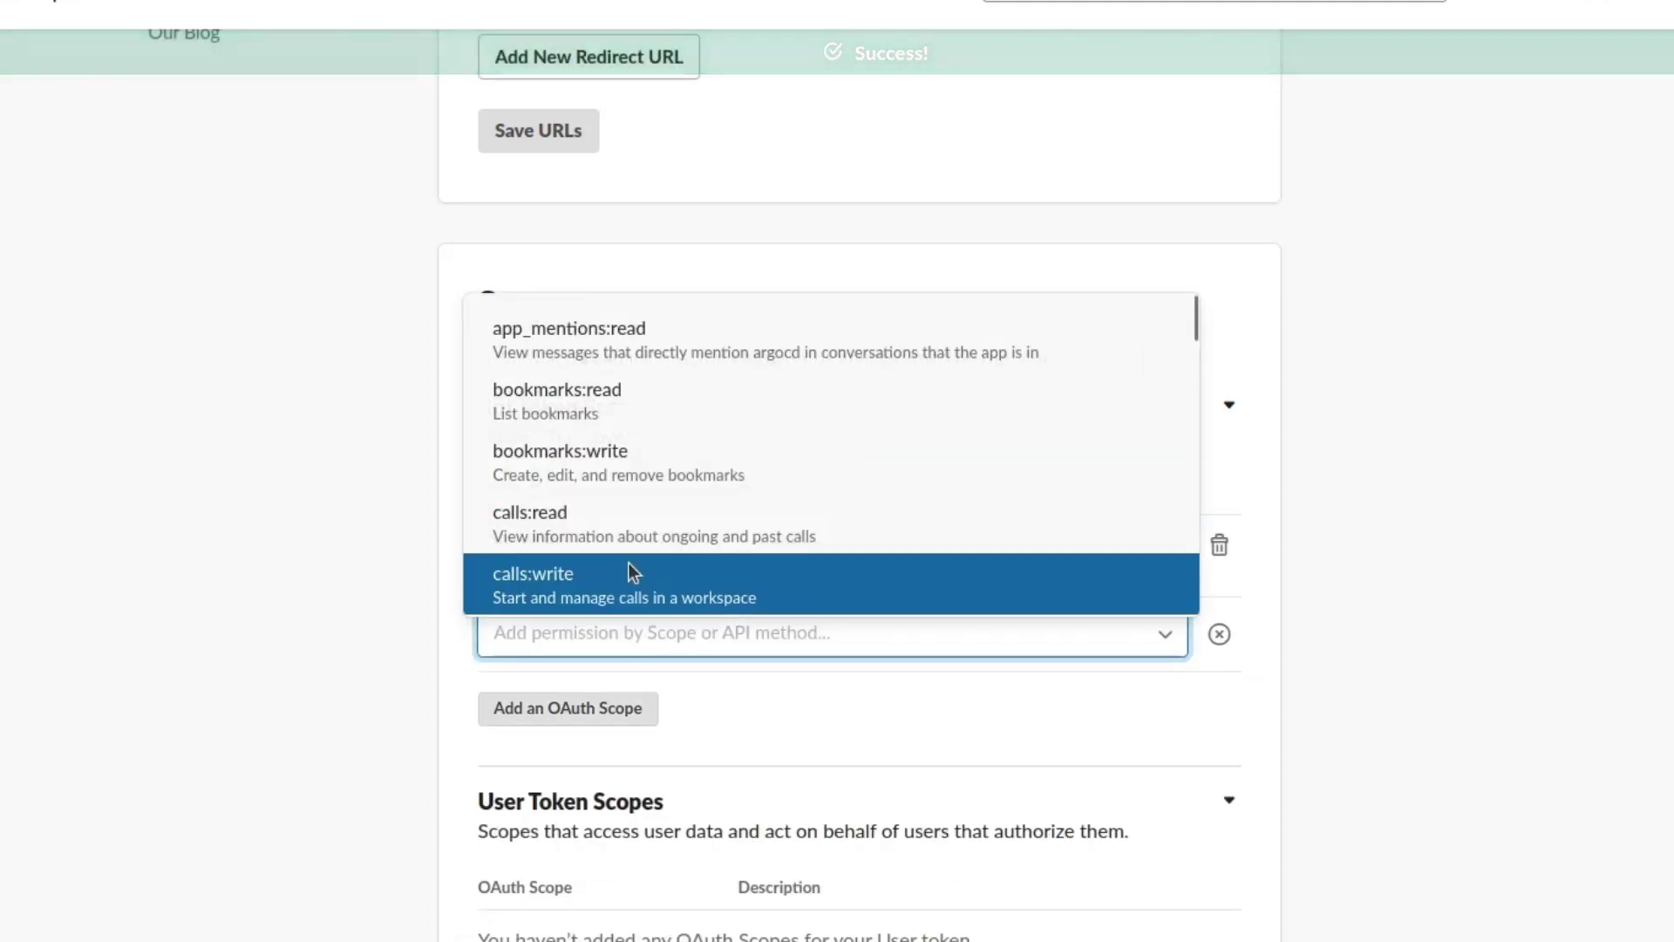
{"action": "scroll", "coordinate": [632, 566], "scroll_direction": "down", "scroll_amount": 5}
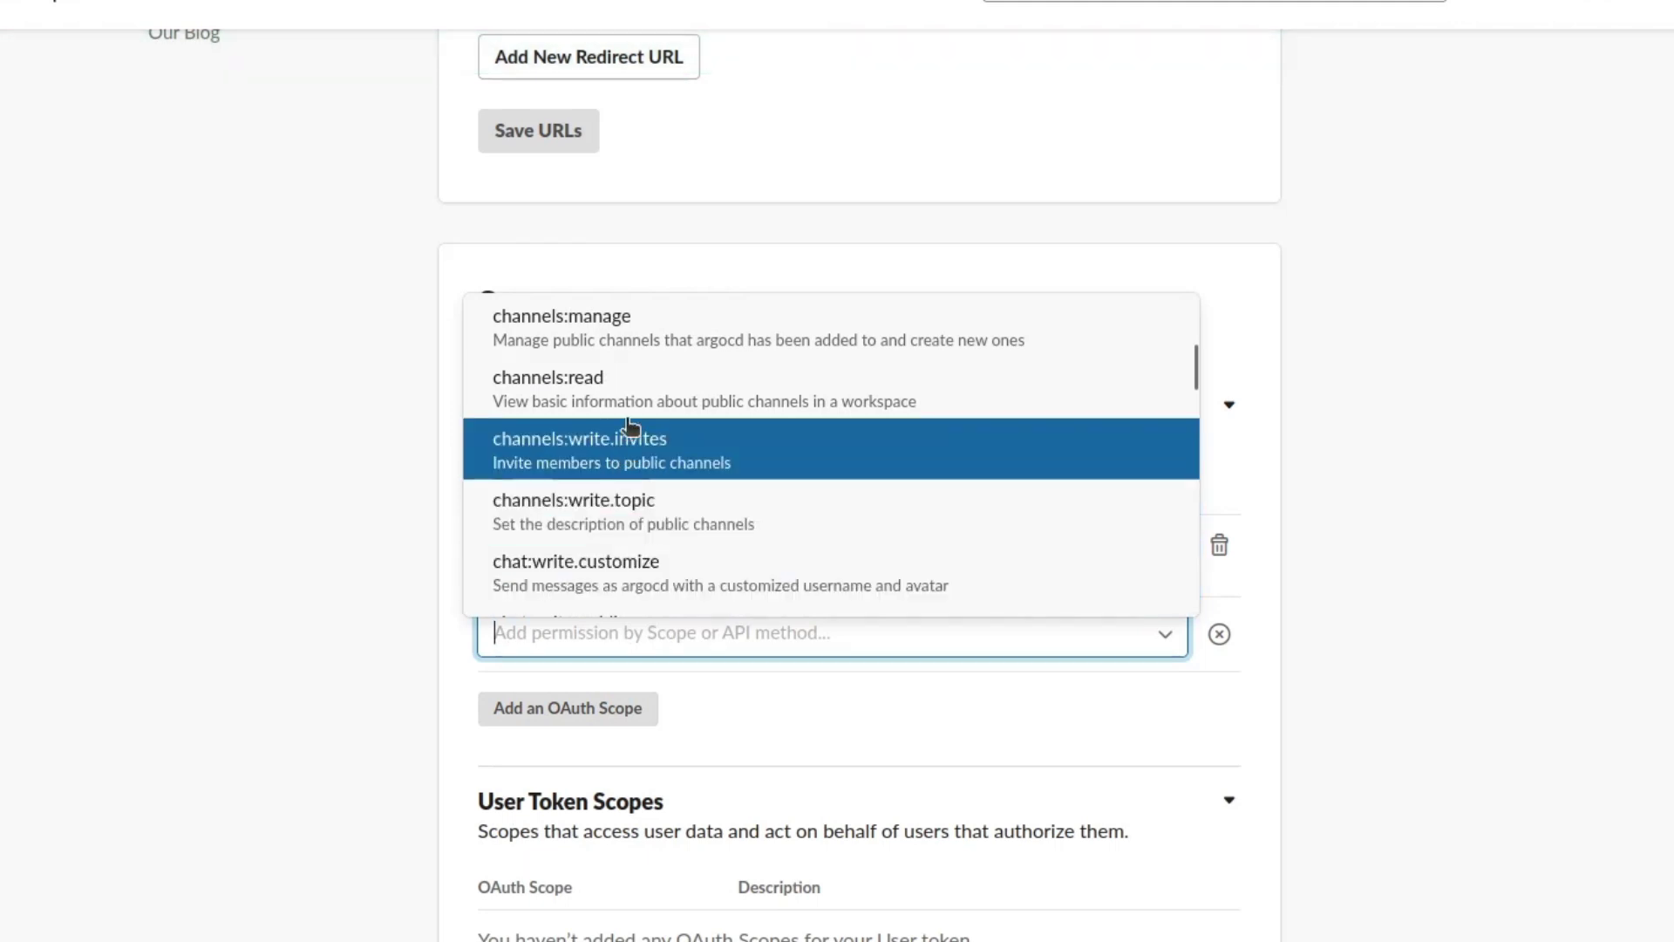
{"action": "scroll", "coordinate": [628, 571], "scroll_direction": "down", "scroll_amount": 2}
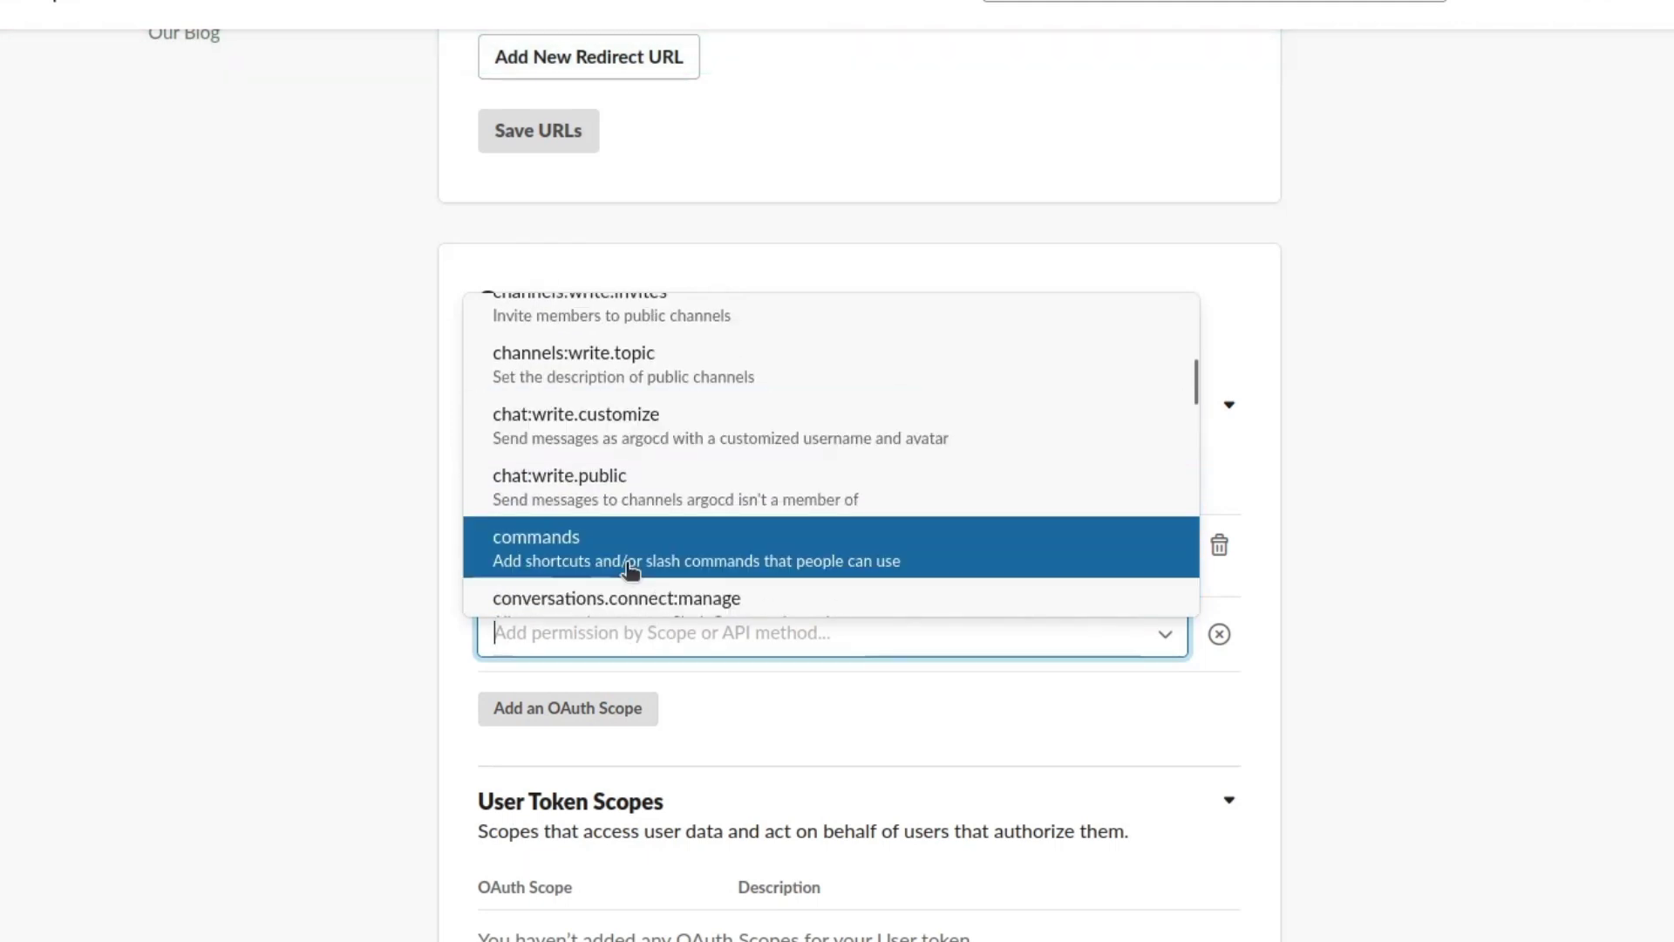
{"action": "left_click", "coordinate": [677, 448]}
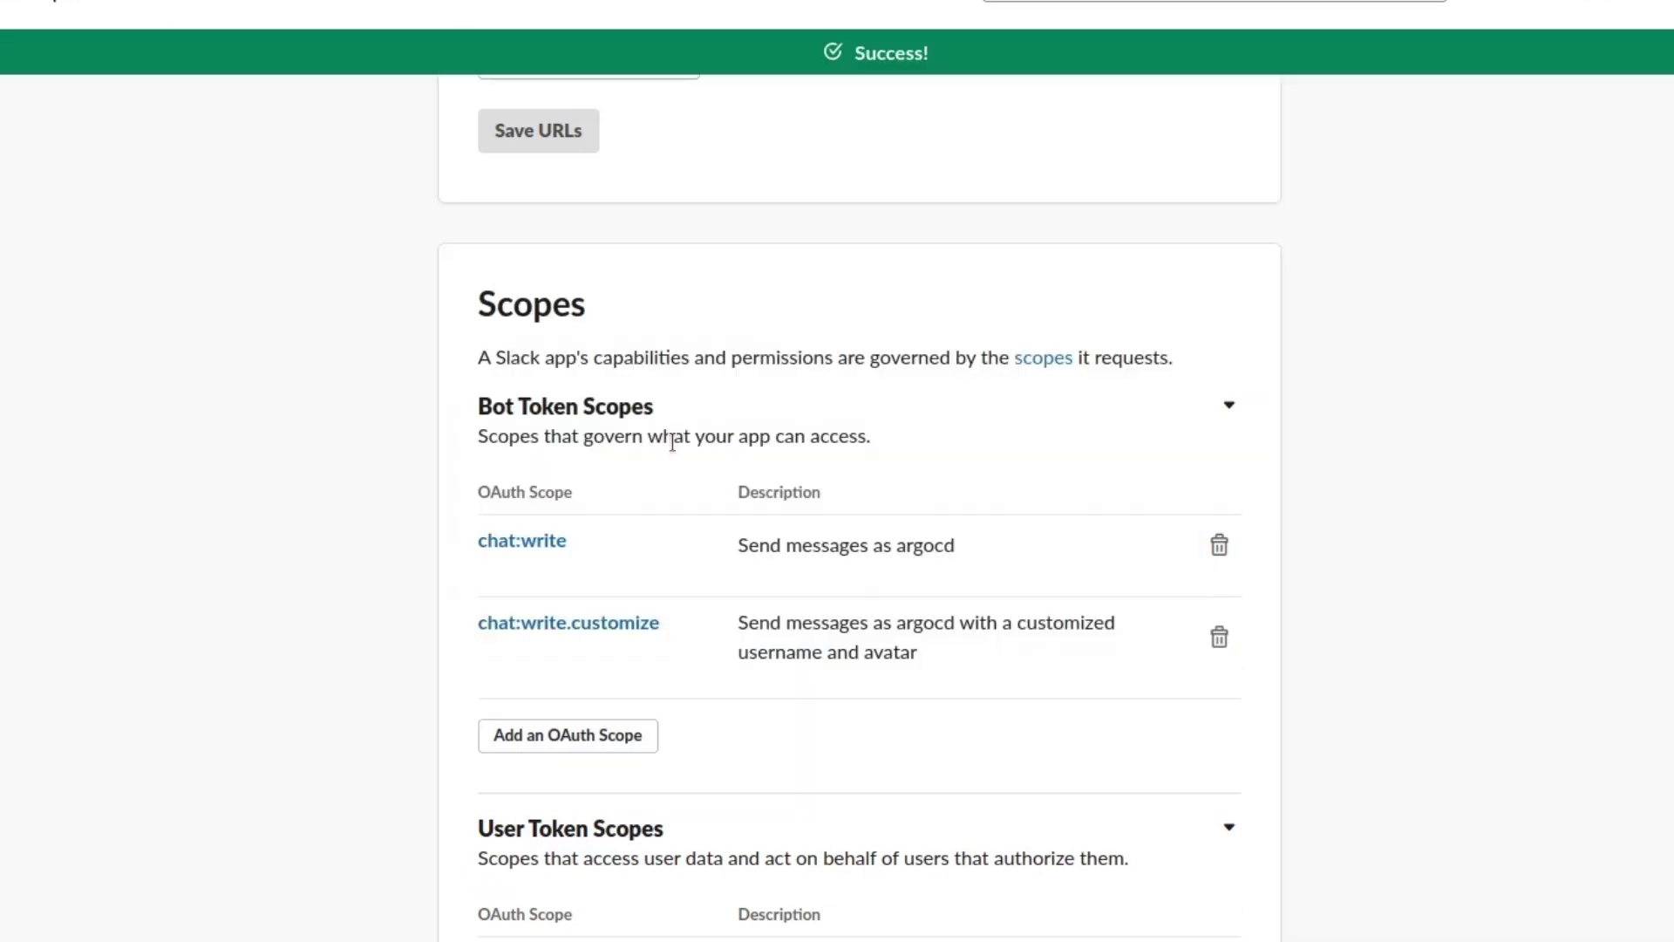
{"action": "scroll", "coordinate": [781, 740], "scroll_direction": "up", "scroll_amount": 12}
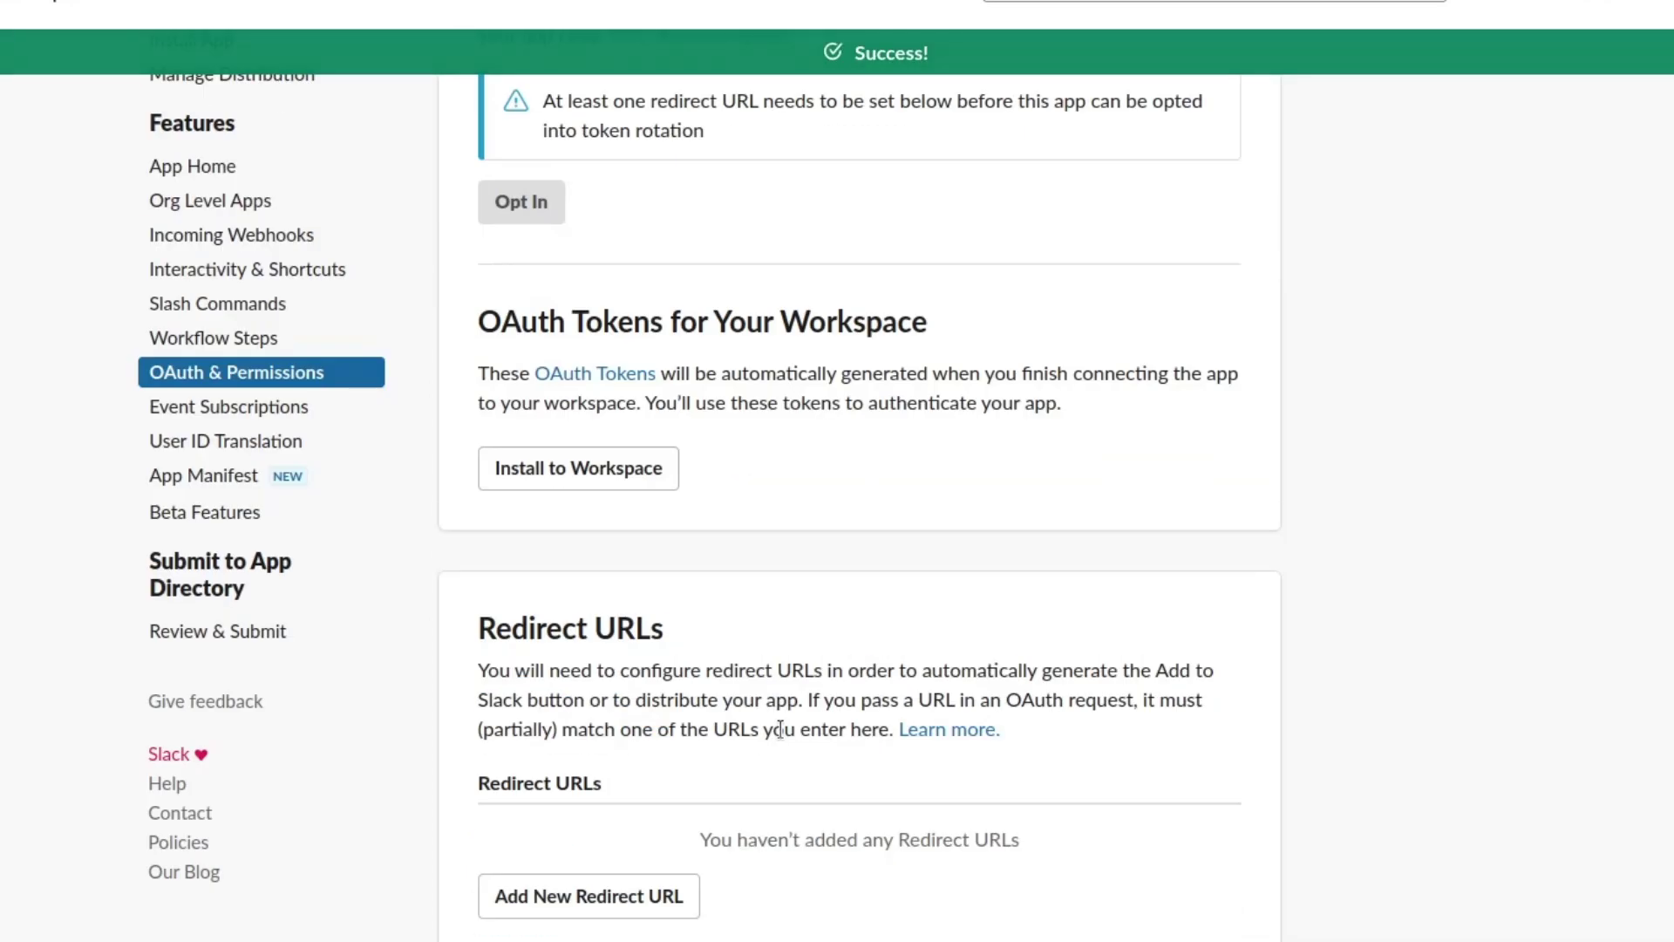
{"action": "scroll", "coordinate": [782, 737], "scroll_direction": "down", "scroll_amount": 2}
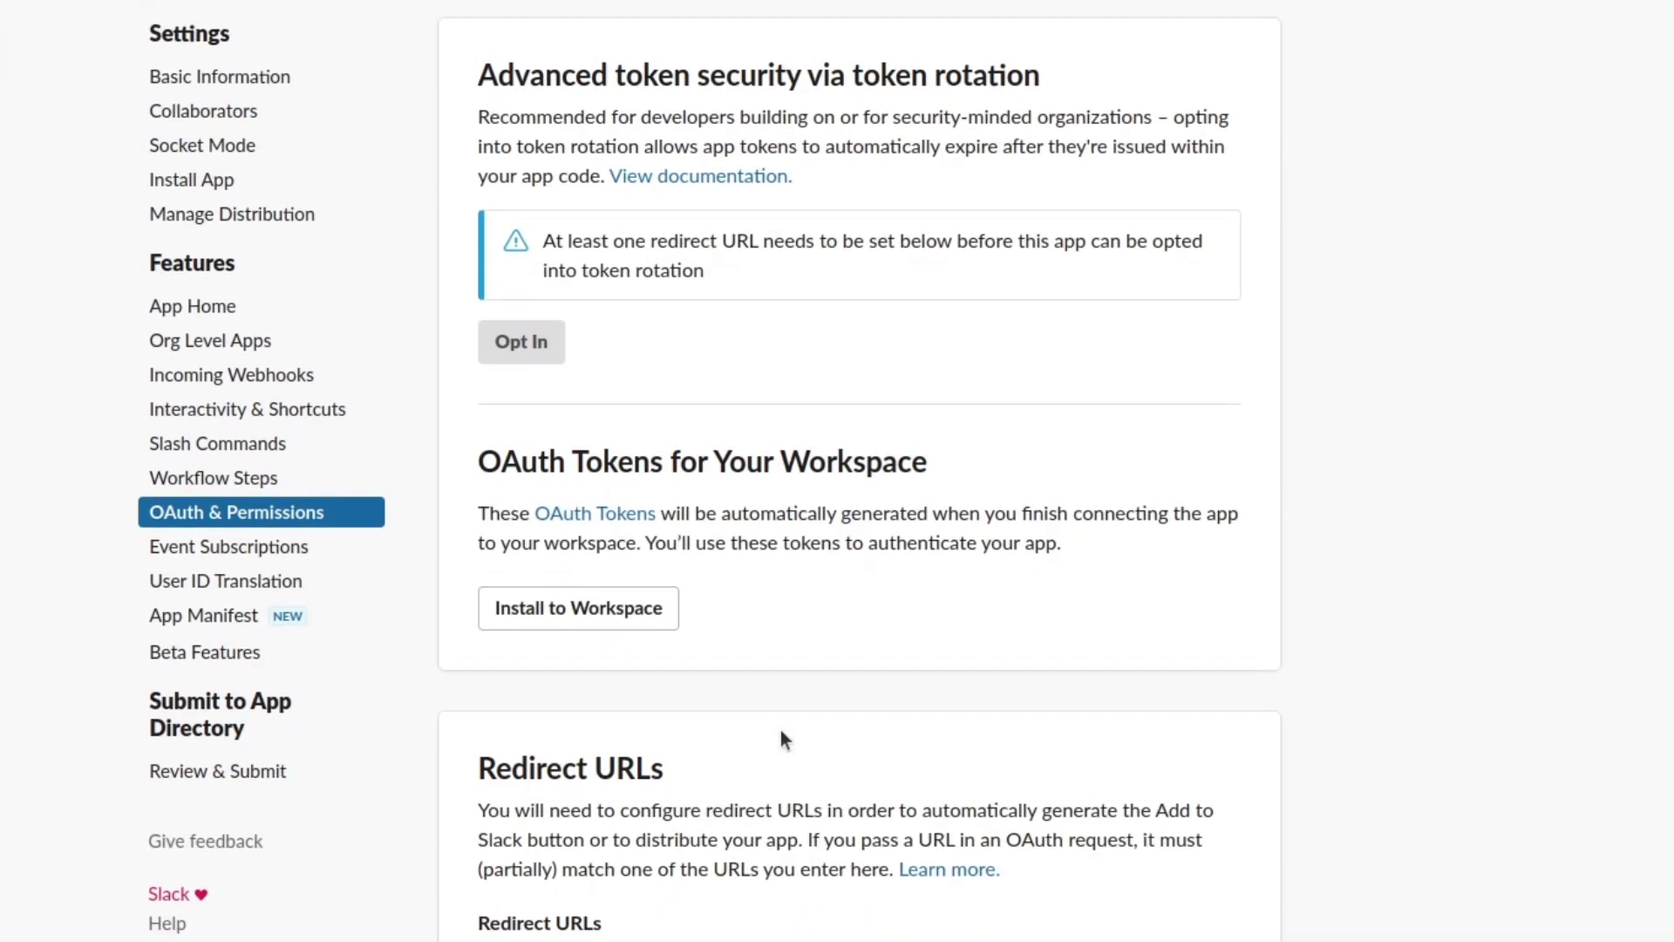
Install argocd to dev1, allow access, copy the Bot User OAuth Token and switch to Slack
{"action": "left_click", "coordinate": [589, 615]}
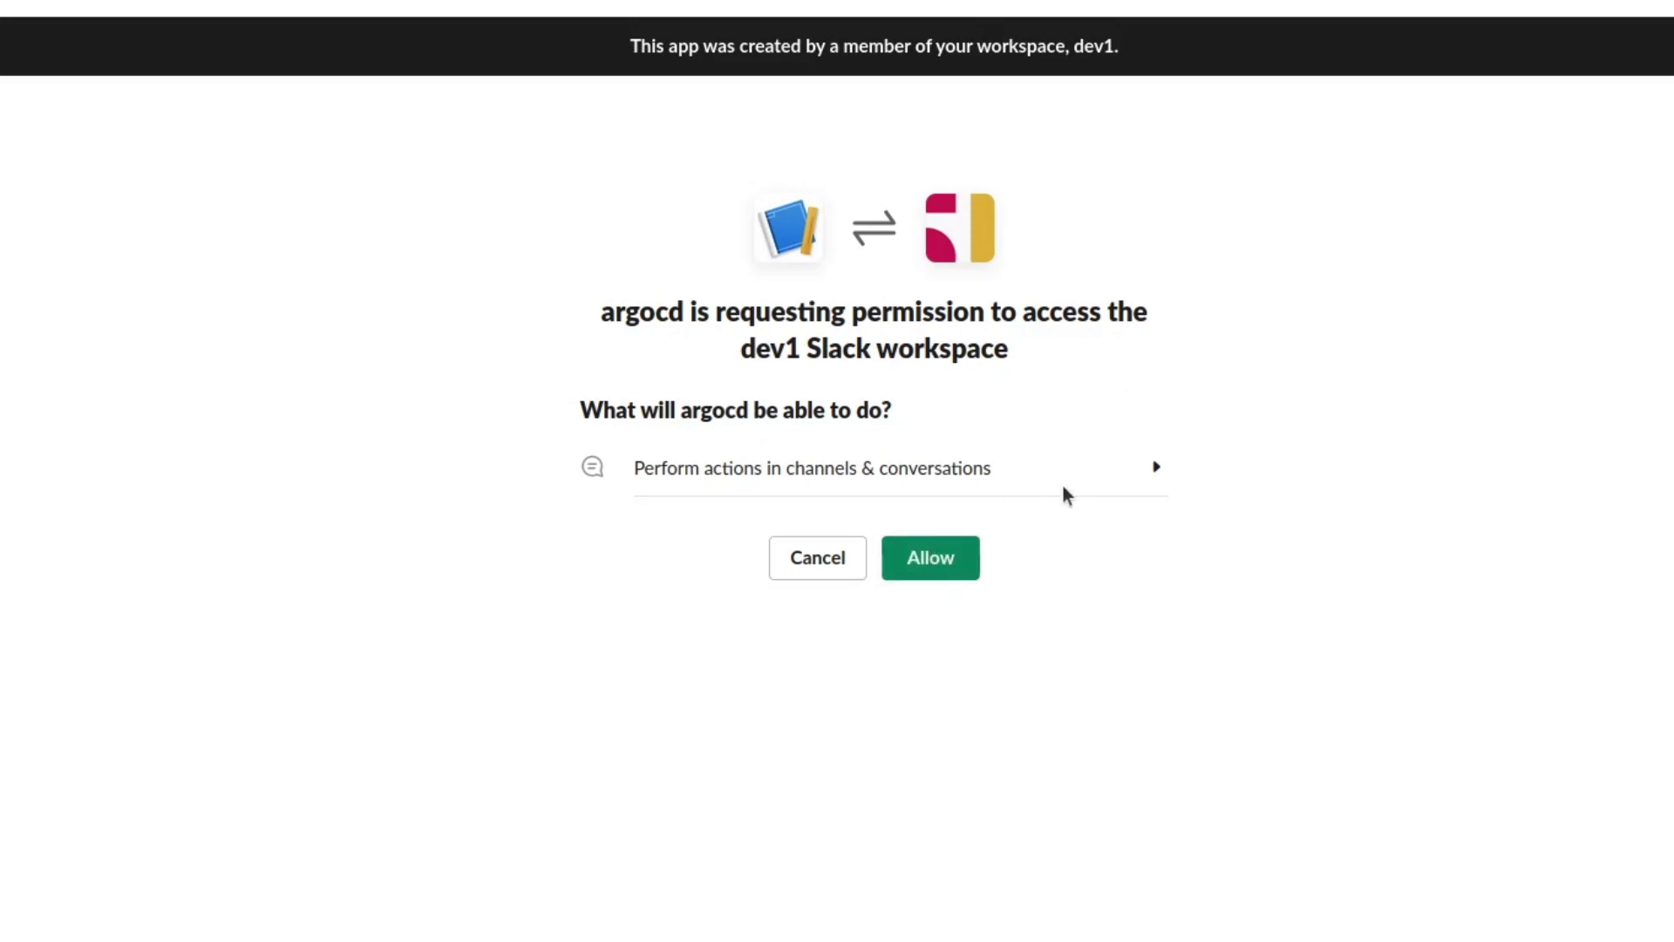
{"action": "left_click", "coordinate": [956, 569]}
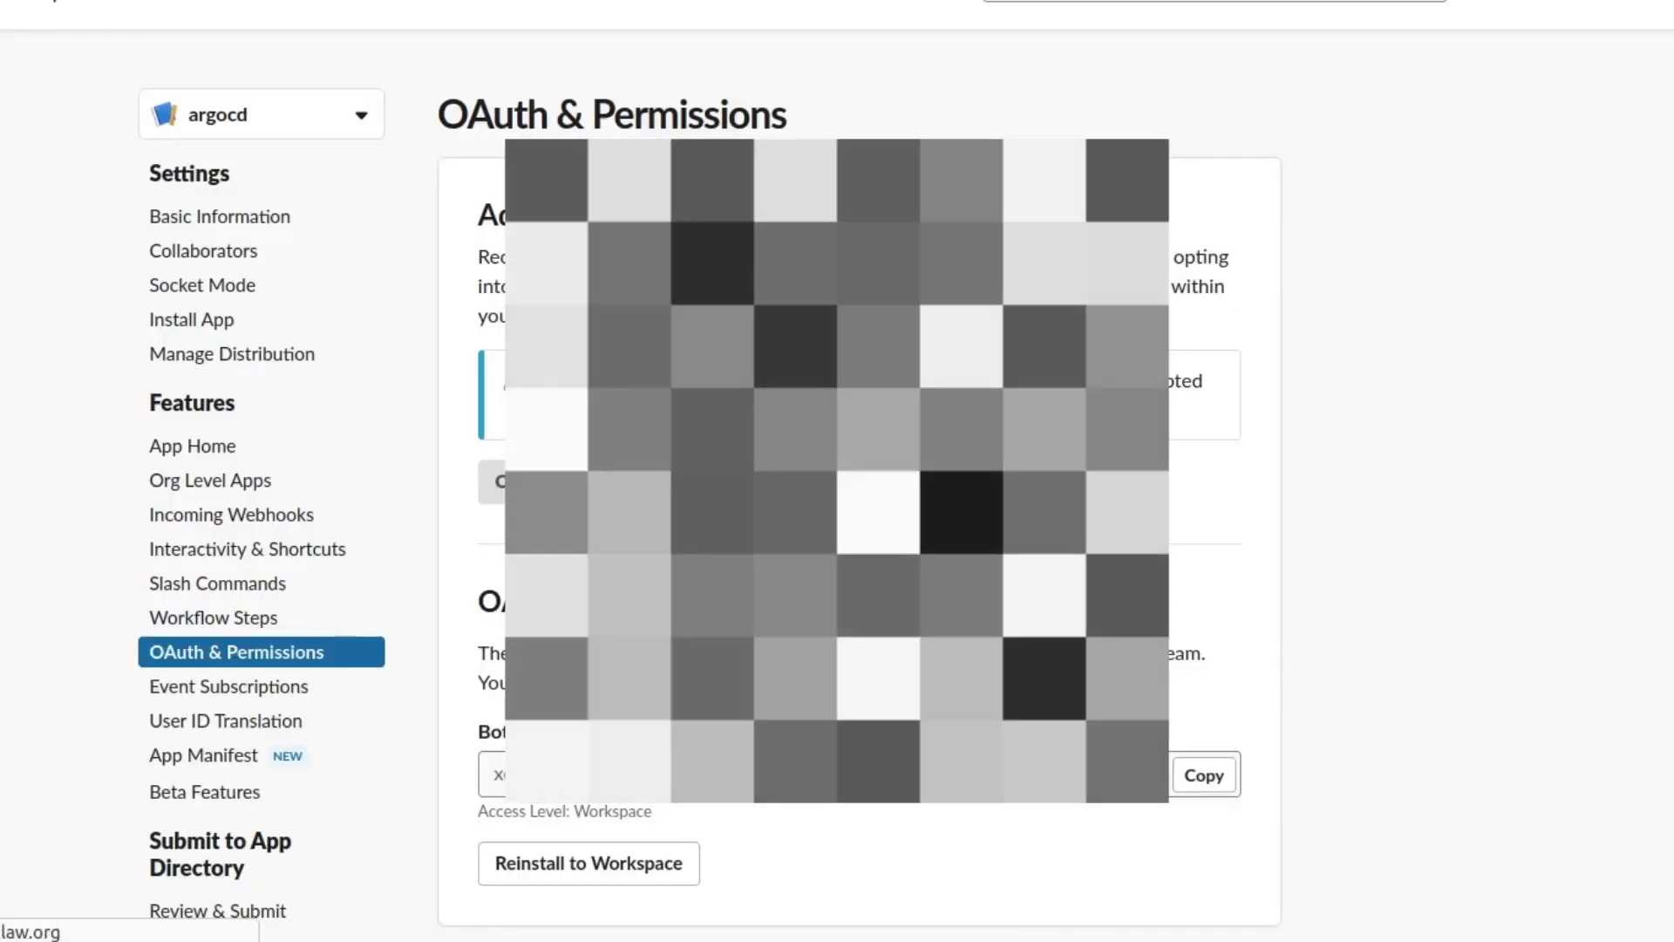
{"action": "scroll", "coordinate": [859, 480], "scroll_direction": "down", "scroll_amount": 3}
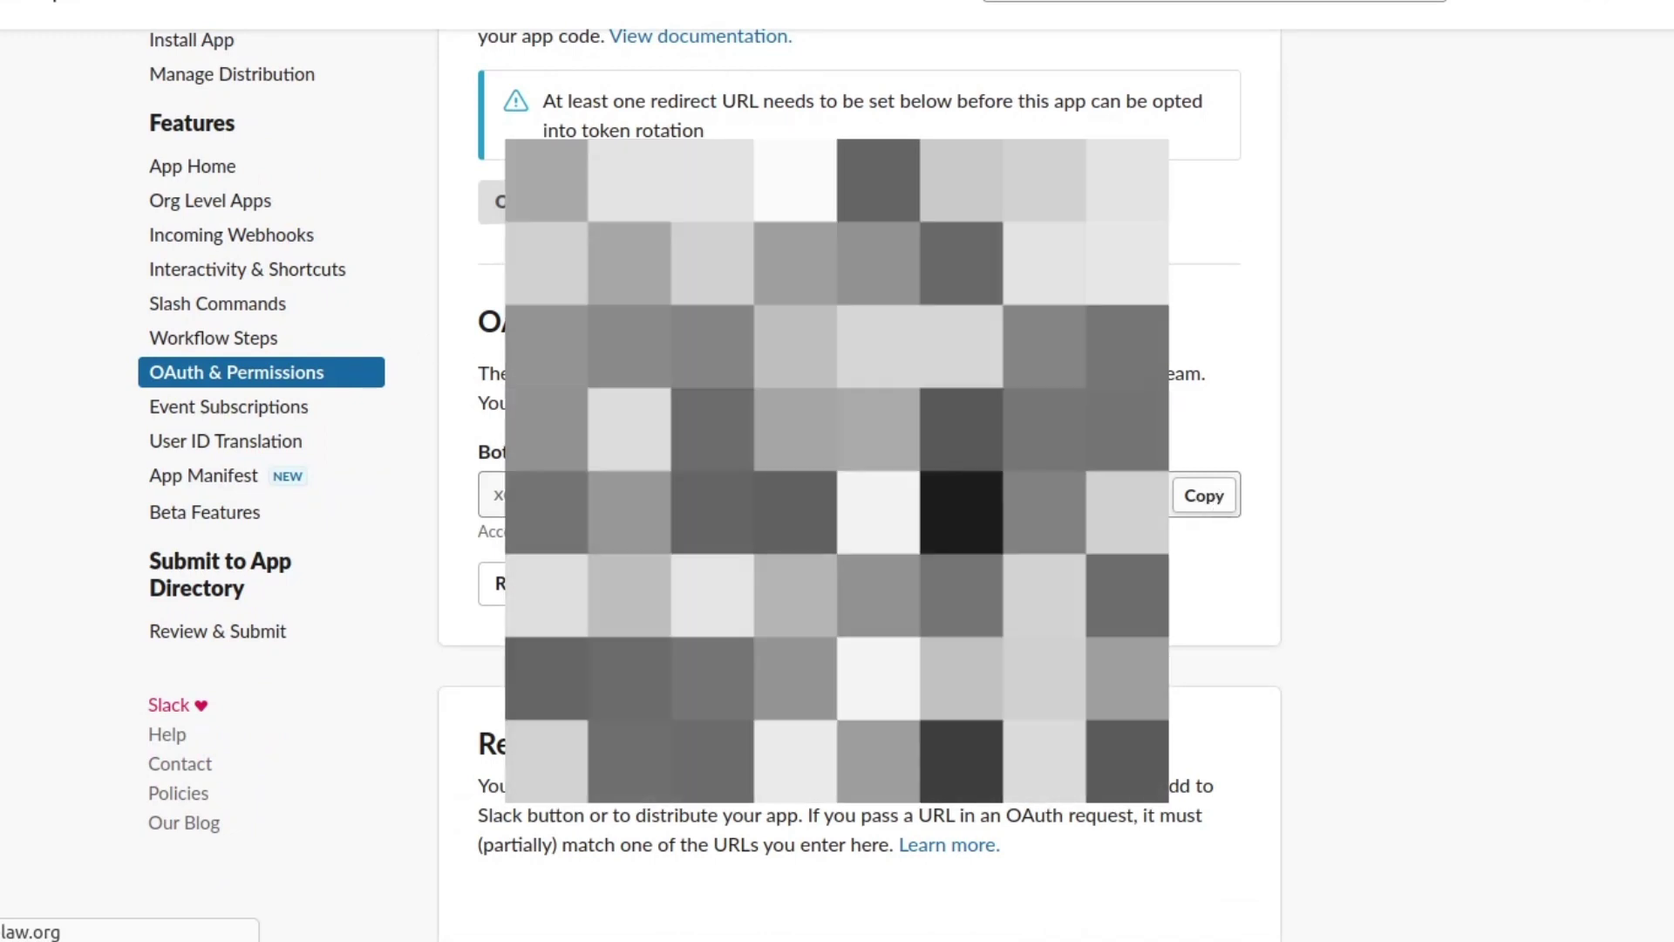
{"action": "key", "text": "Tab"}
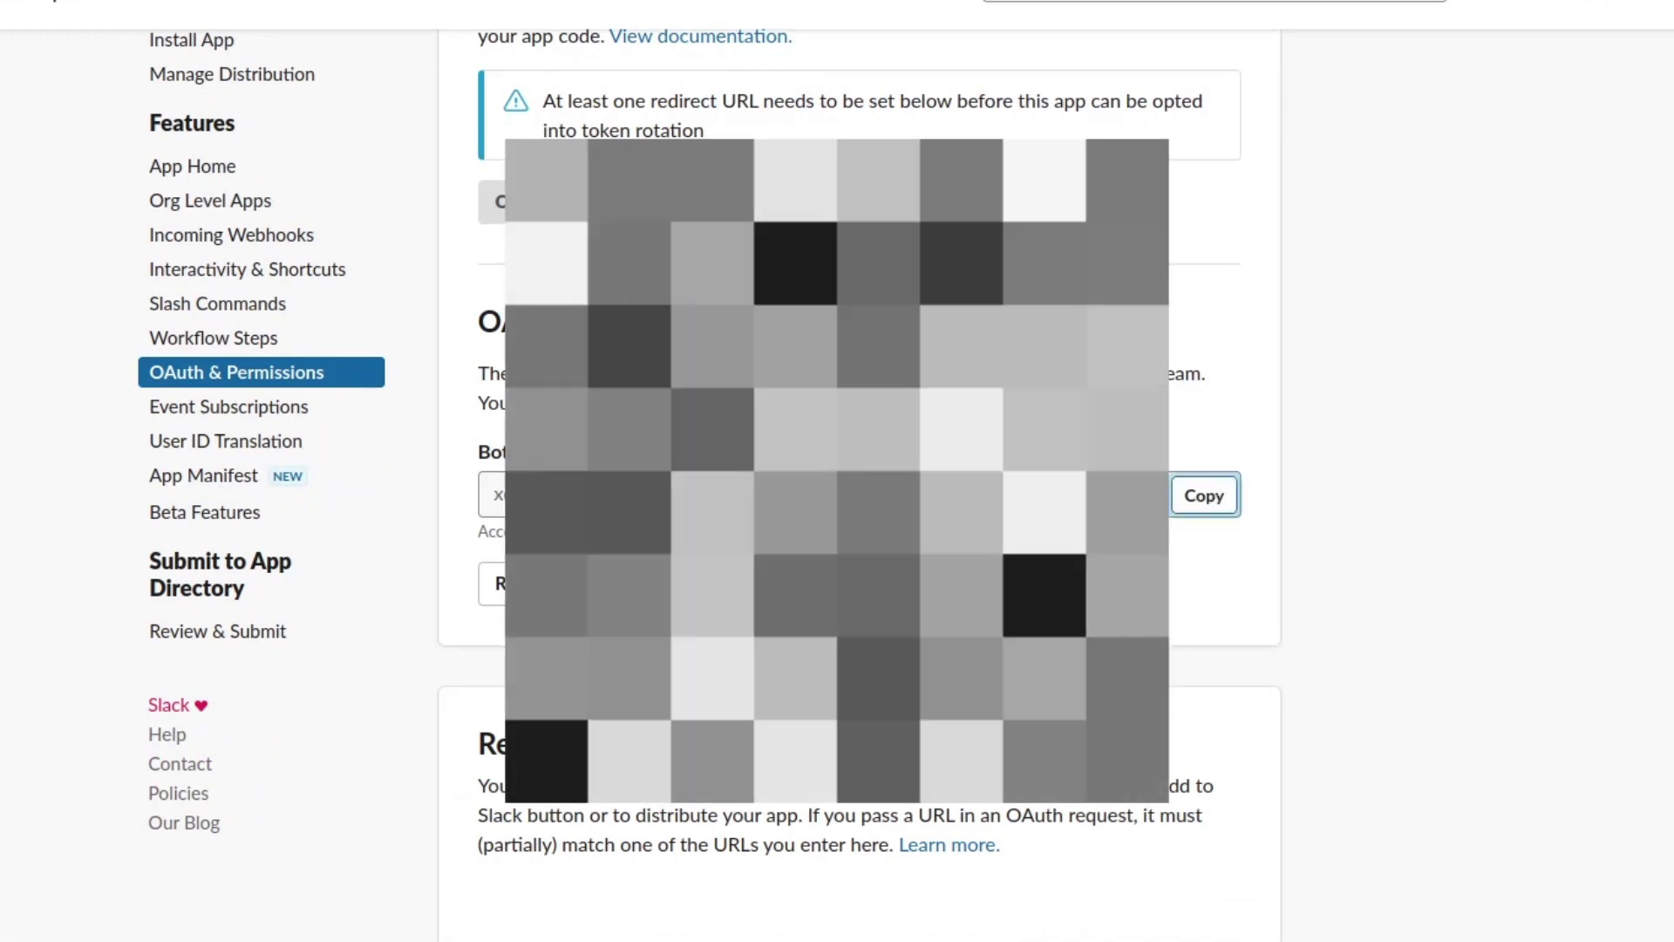
{"action": "key", "text": "alt+Tab"}
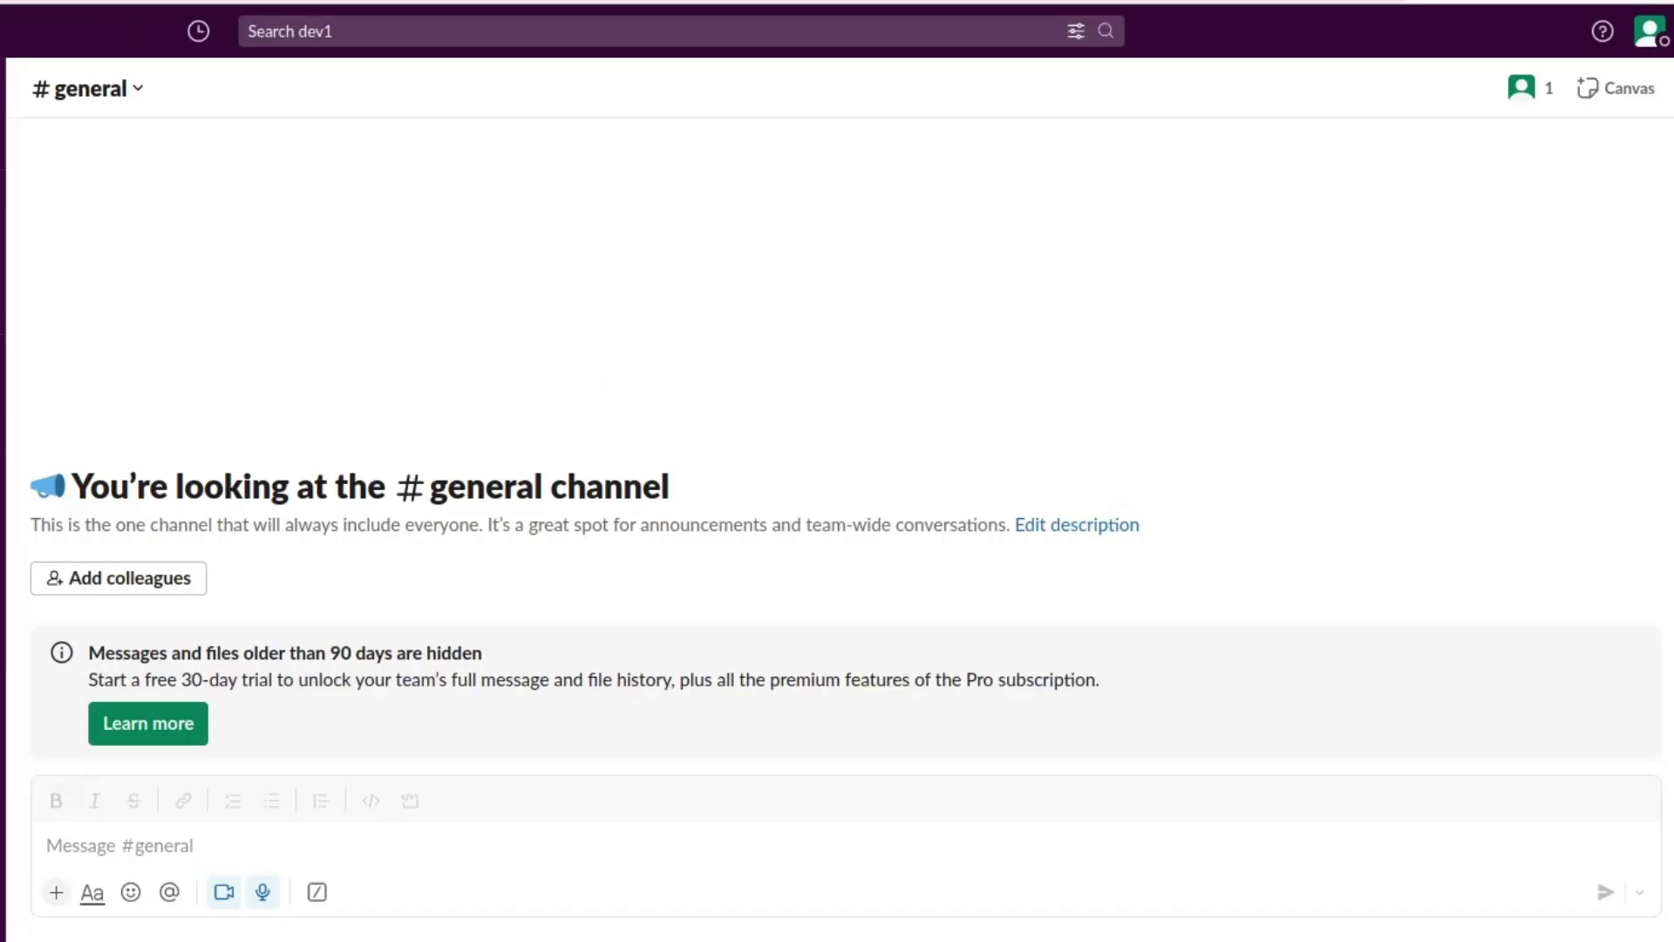
{"action": "key", "text": "alt+Down"}
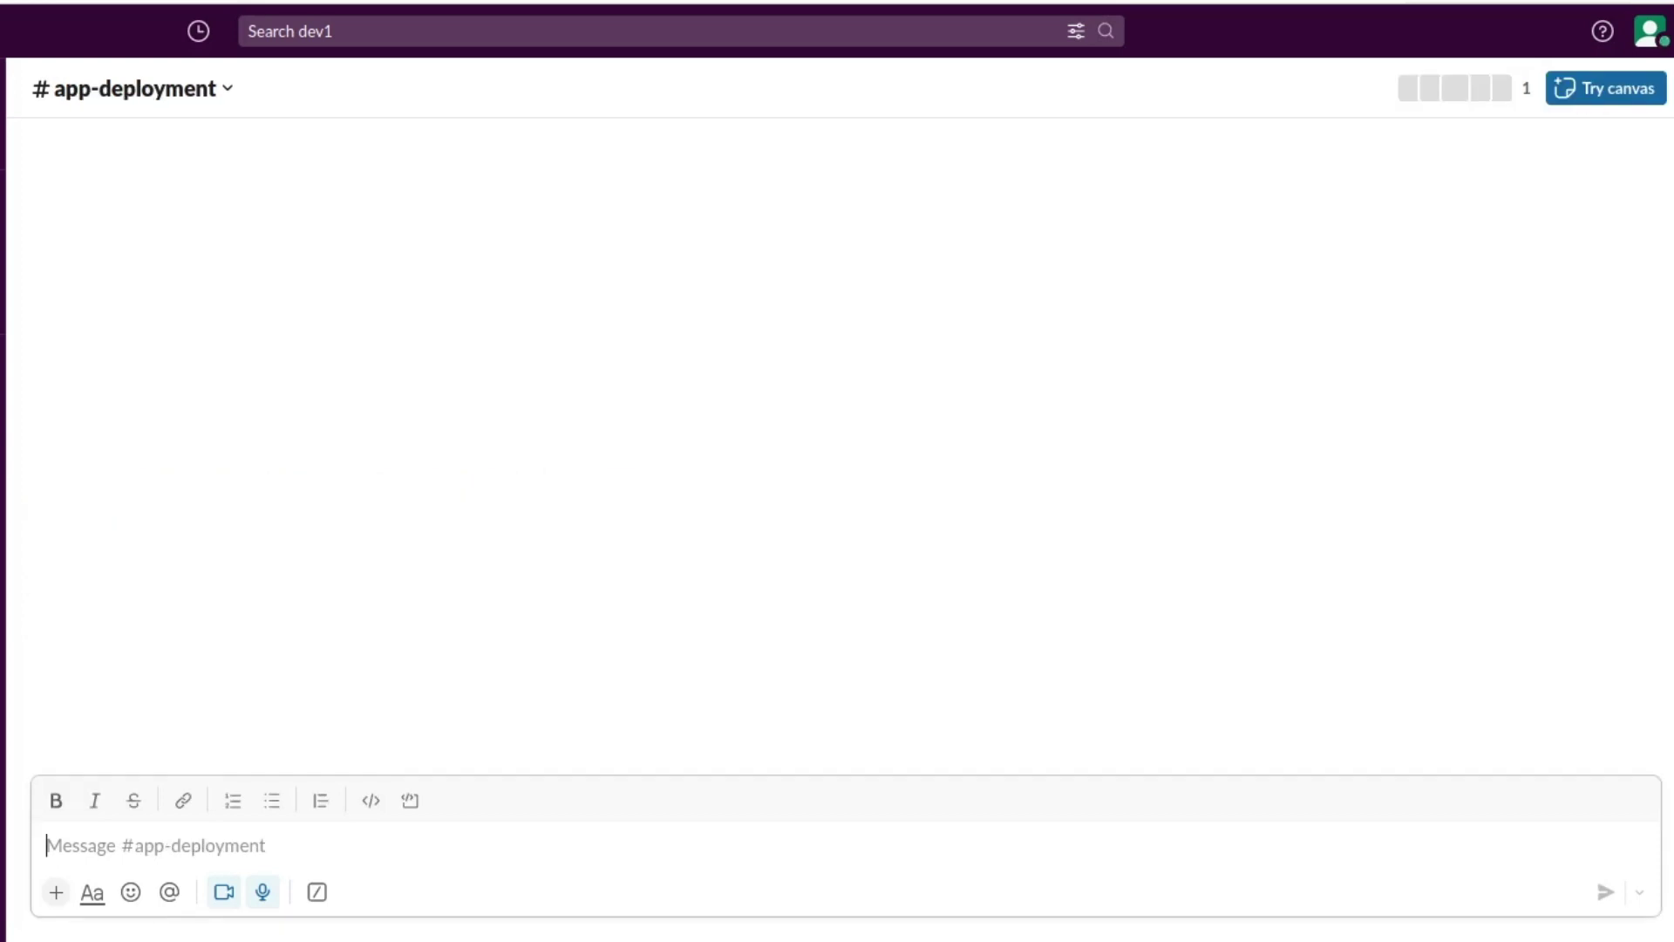
{"action": "left_click", "coordinate": [145, 855]}
{"action": "type", "text": "@"}
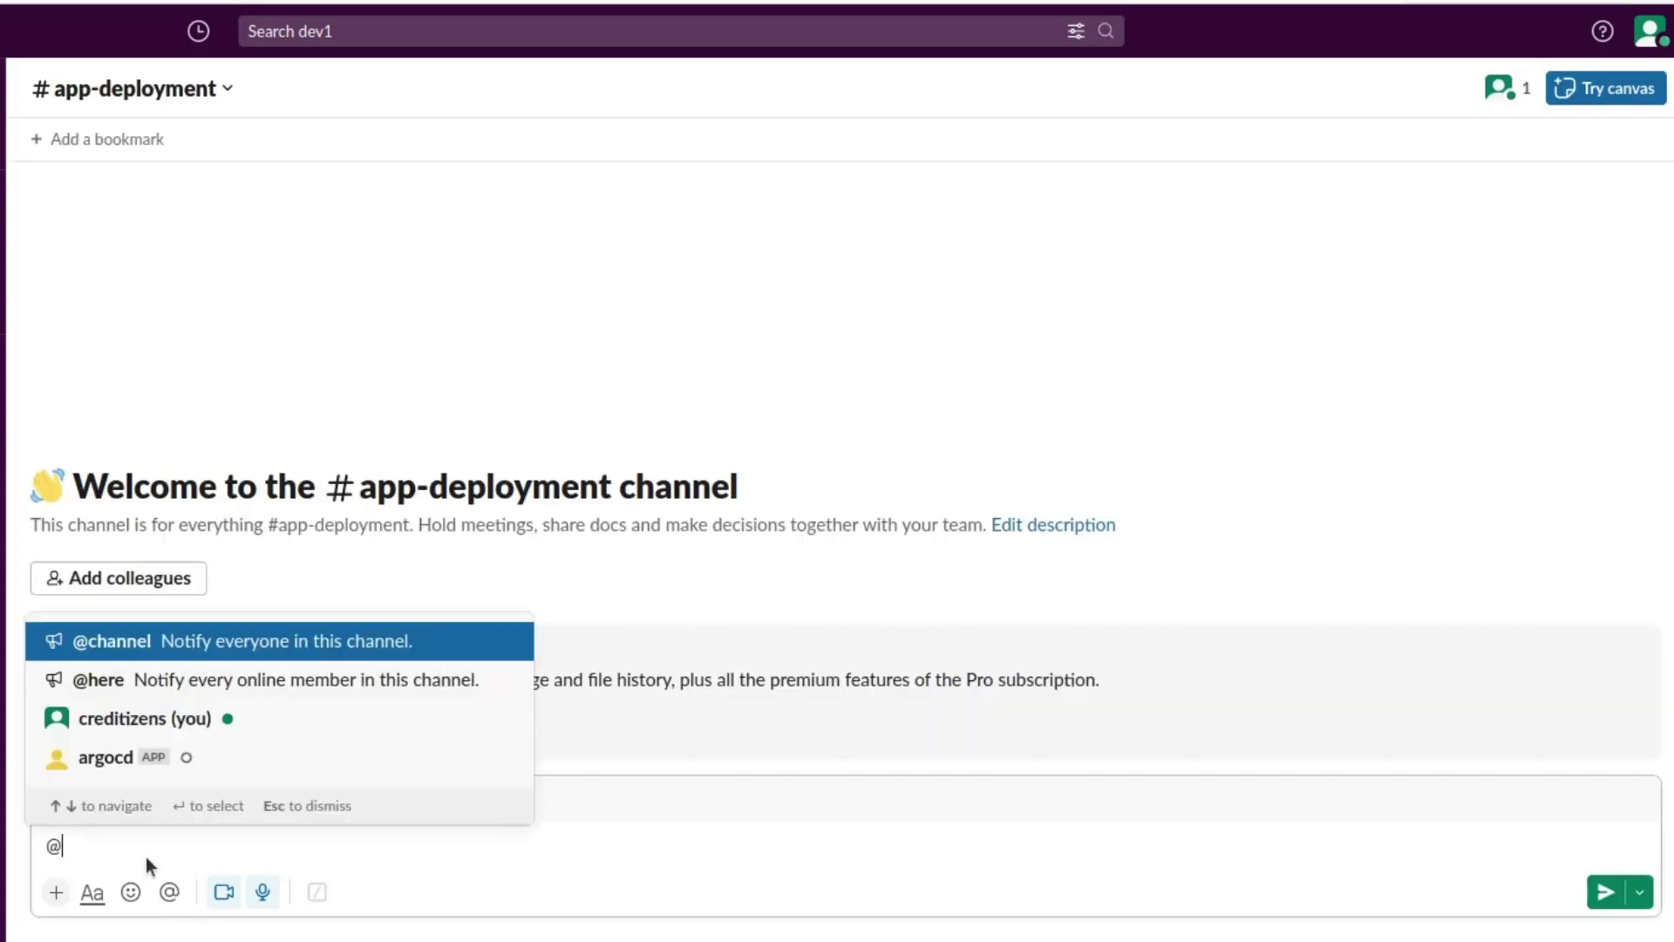
{"action": "left_click", "coordinate": [131, 757]}
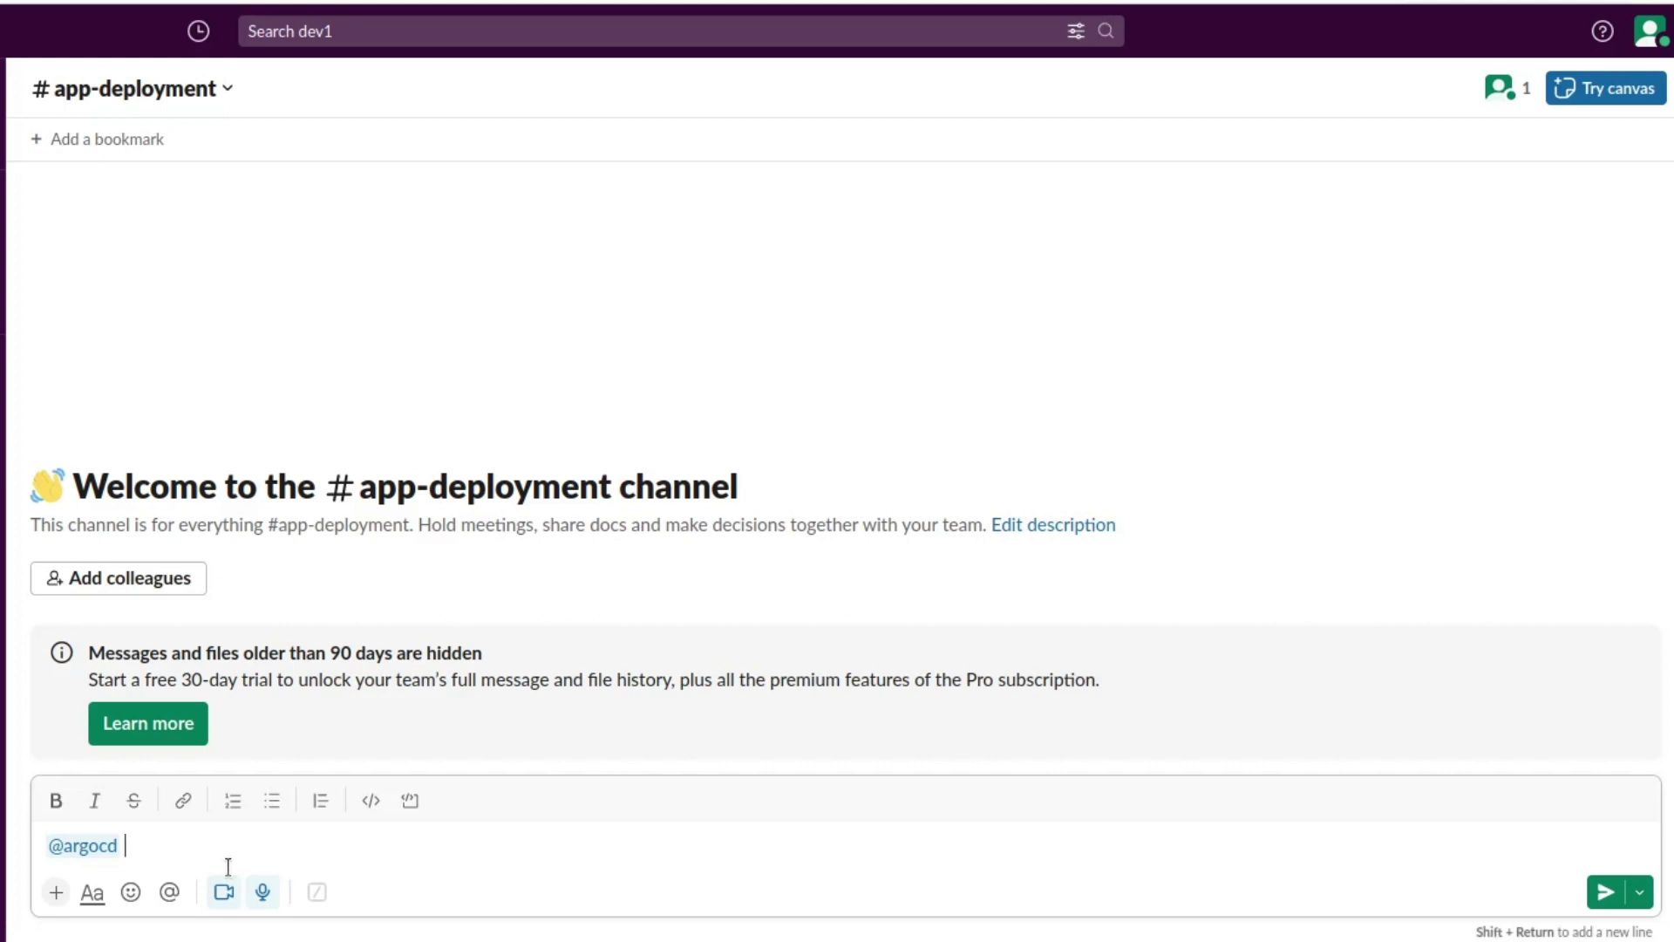
{"action": "key", "text": "BackSpace"}
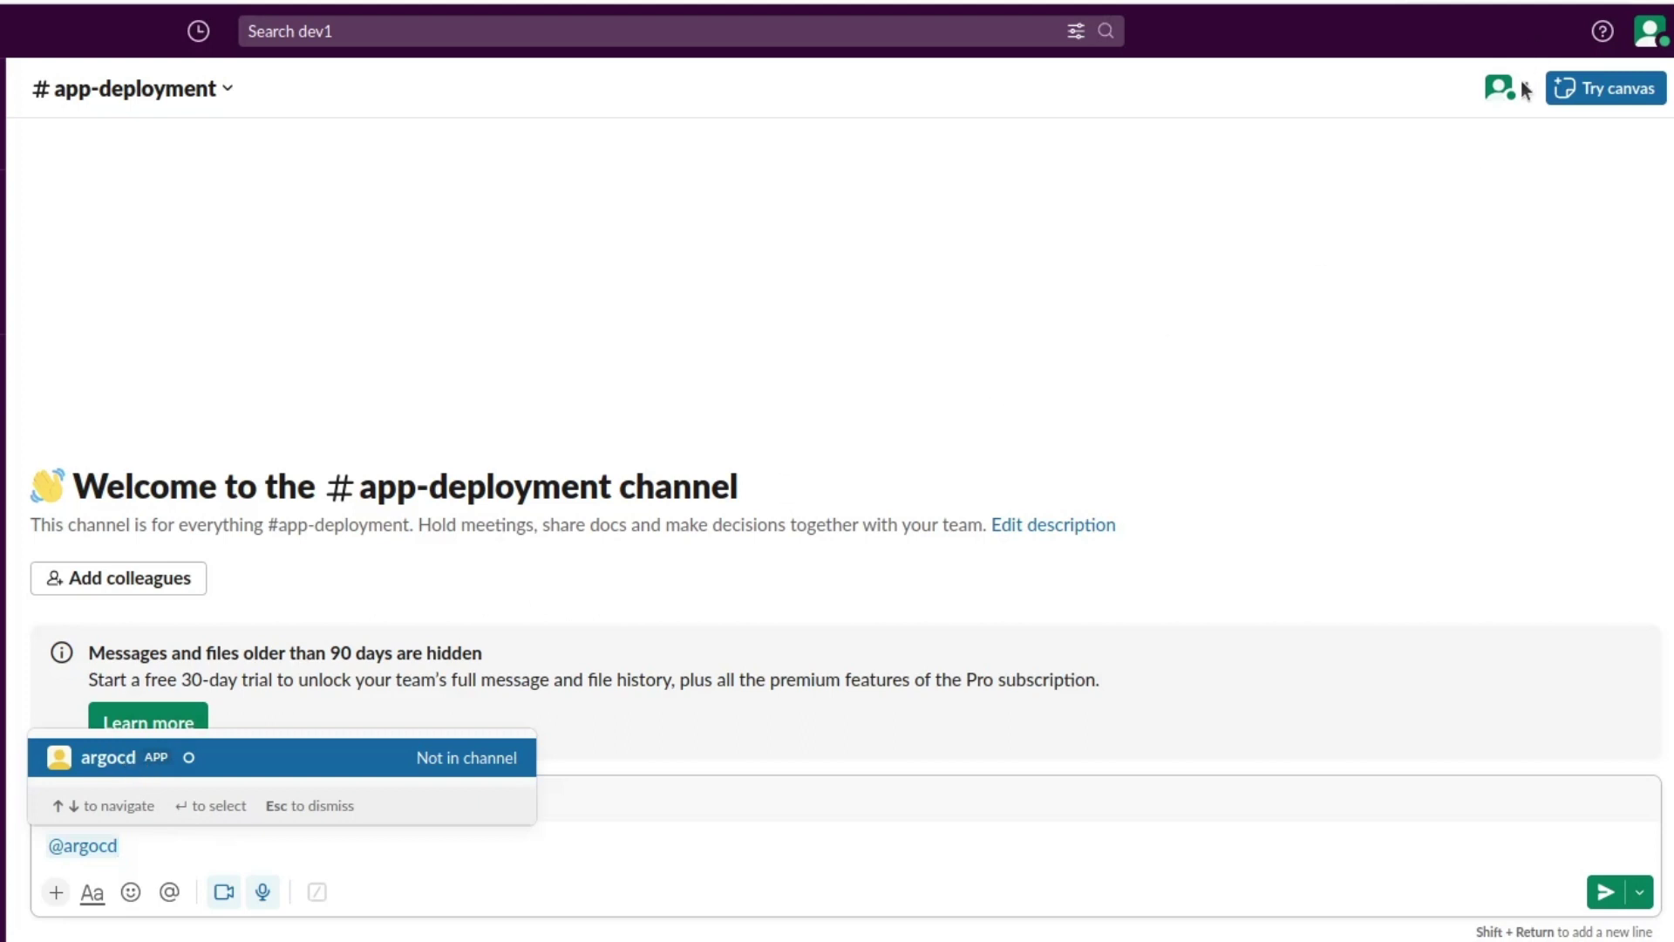
{"action": "key", "text": "Escape"}
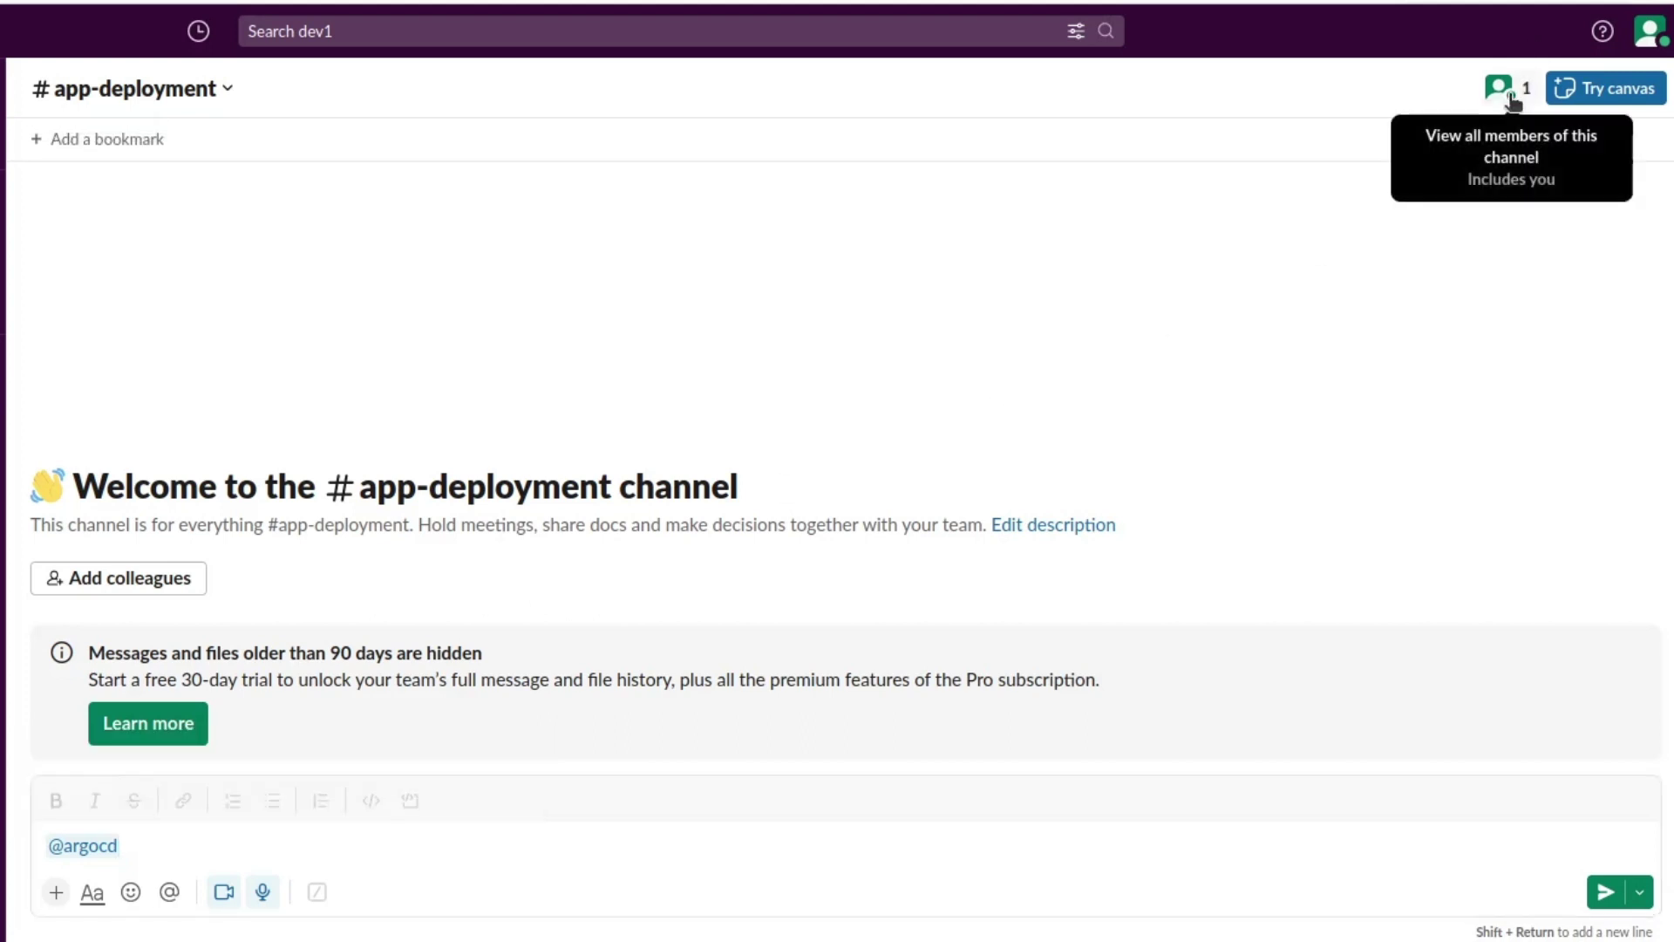
{"action": "left_click", "coordinate": [136, 856]}
{"action": "key", "text": "BackSpace"}
{"action": "key", "text": "BackSpace"}
{"action": "key", "text": "BackSpace"}
{"action": "key", "text": "BackSpace"}
{"action": "key", "text": "BackSpace"}
{"action": "key", "text": "BackSpace"}
{"action": "key", "text": "BackSpace"}
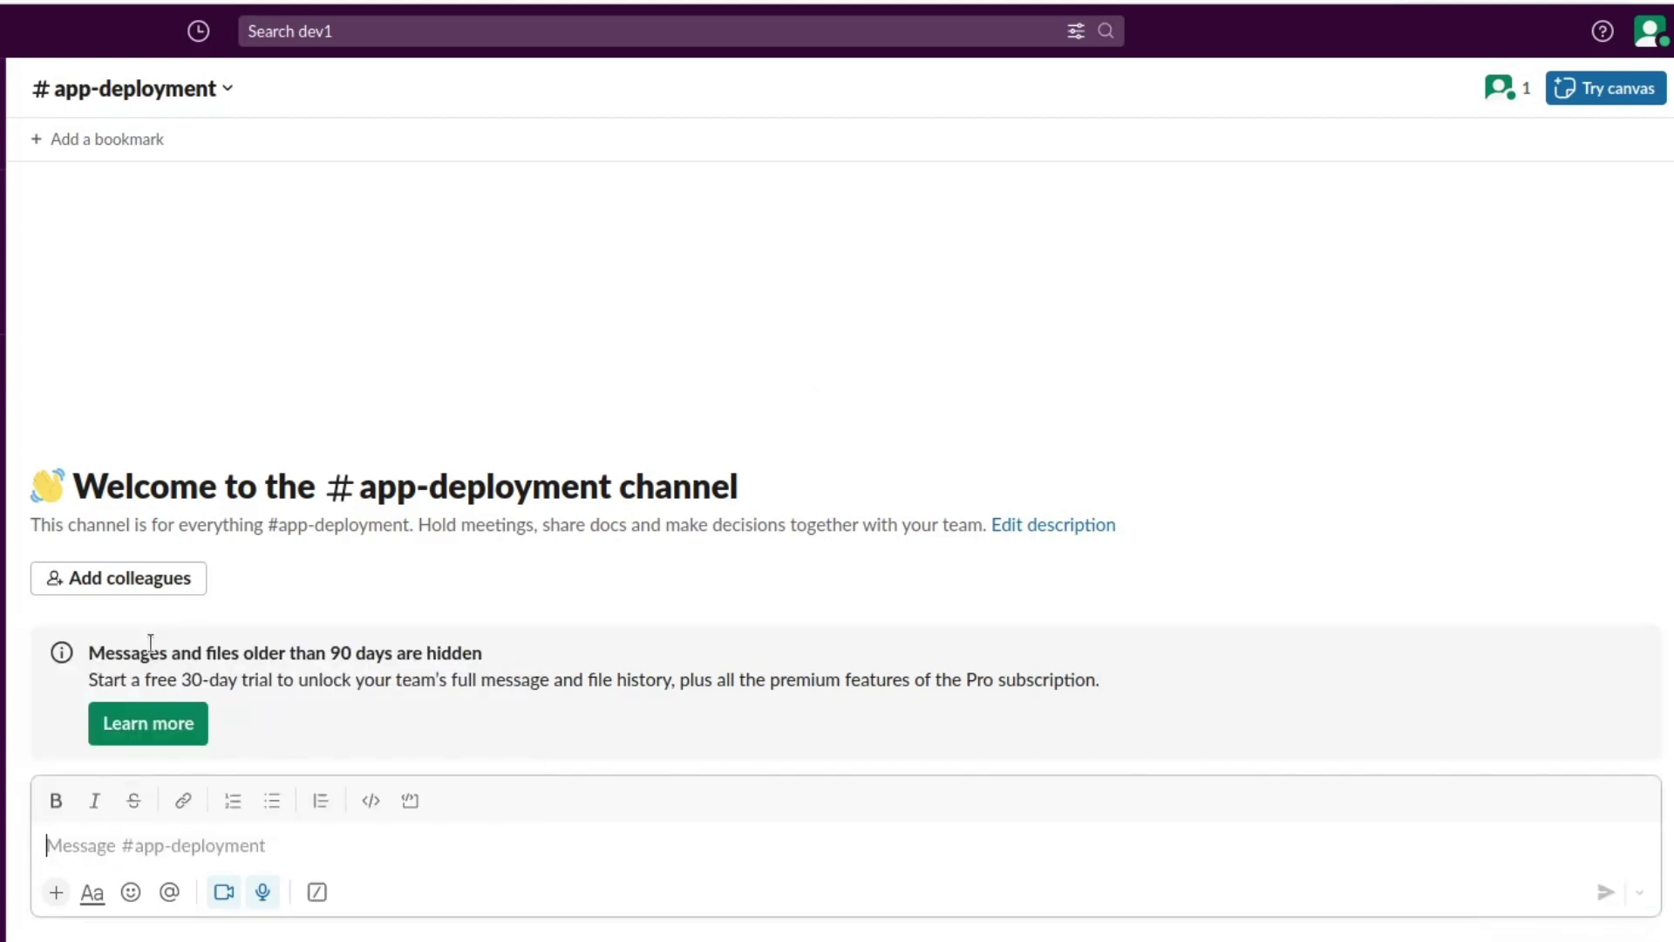
{"action": "left_click", "coordinate": [147, 578]}
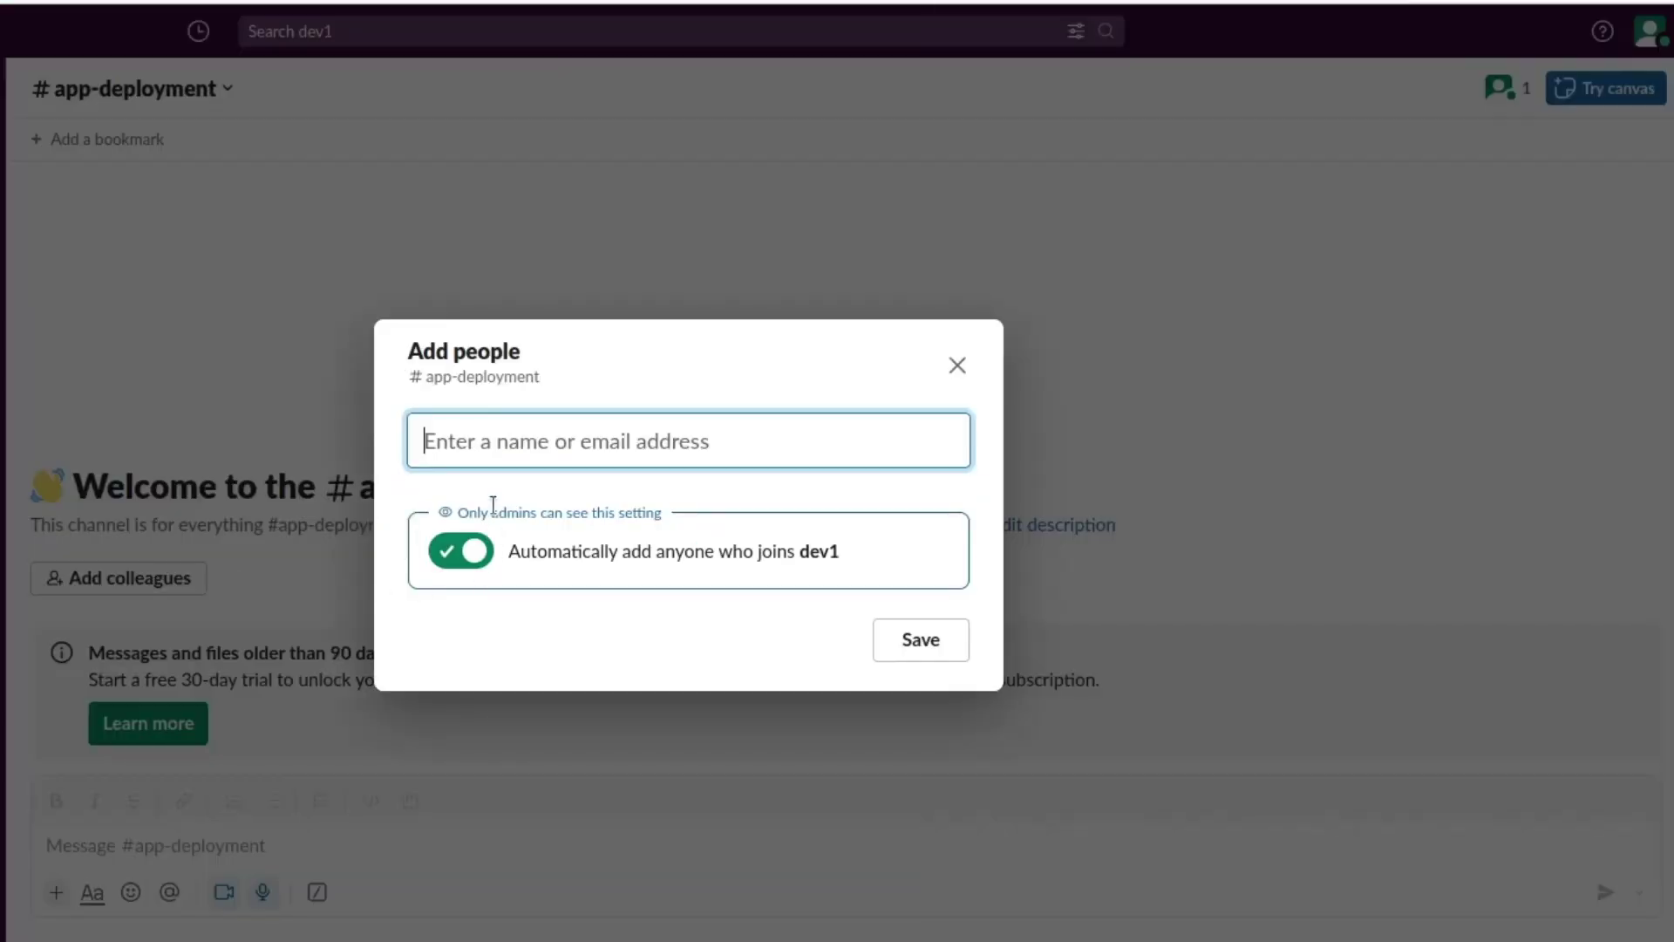
{"action": "type", "text": "@ar"}
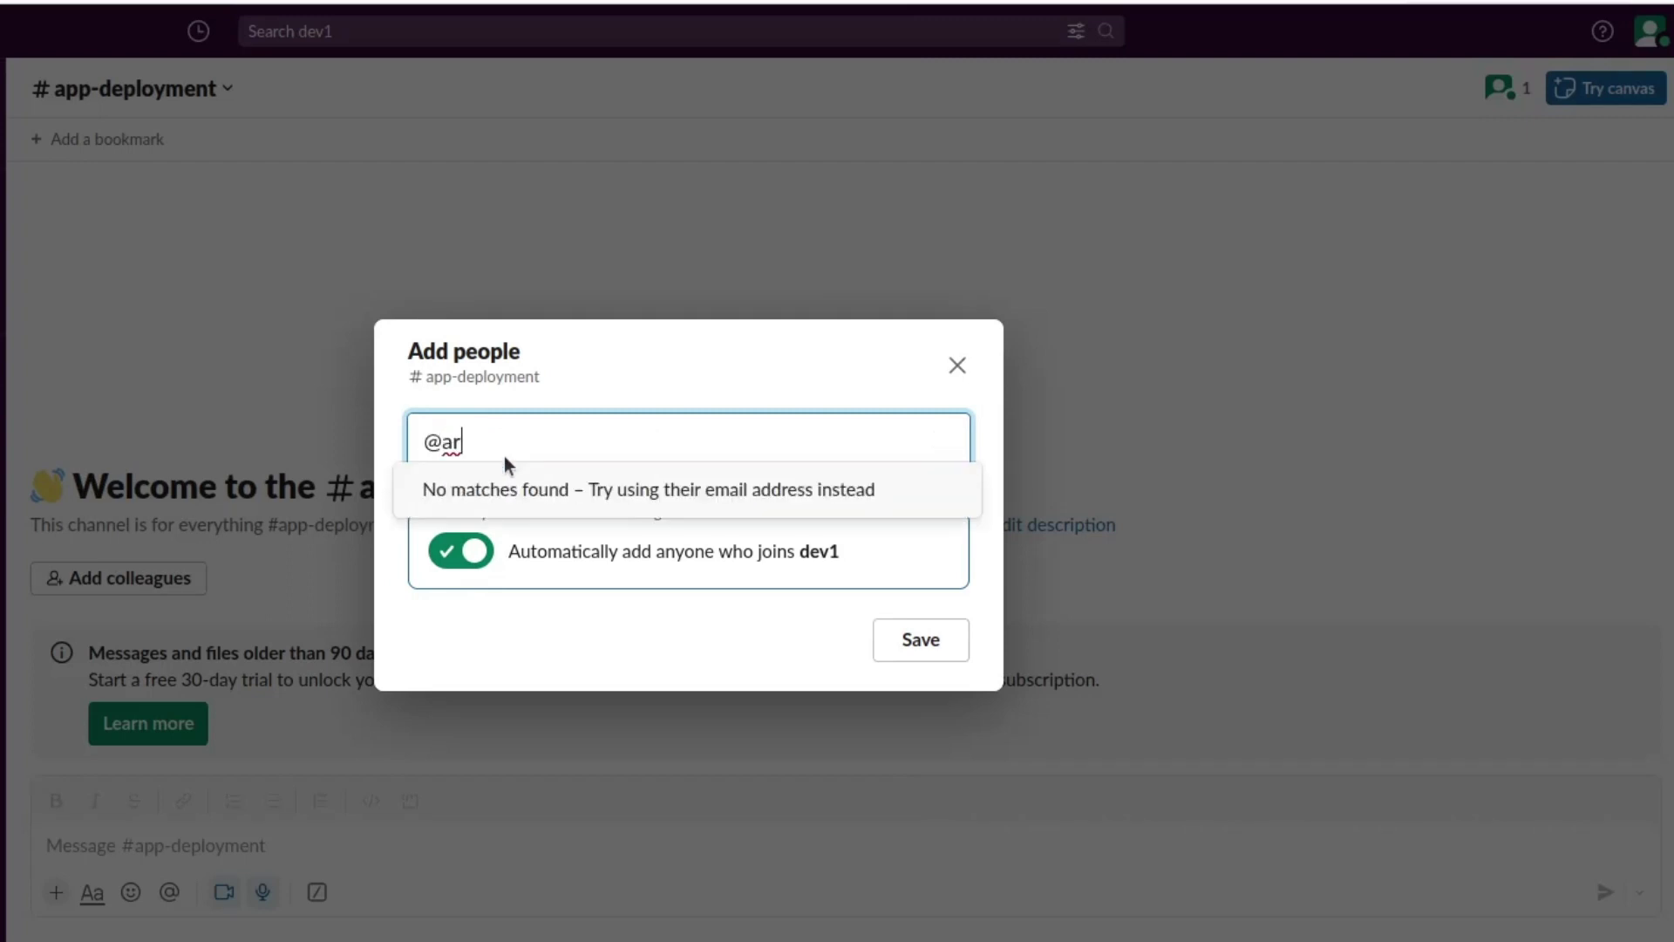
{"action": "type", "text": "go"}
{"action": "key", "text": "BackSpace"}
{"action": "key", "text": "BackSpace"}
{"action": "key", "text": "BackSpace"}
{"action": "key", "text": "BackSpace"}
{"action": "key", "text": "BackSpace"}
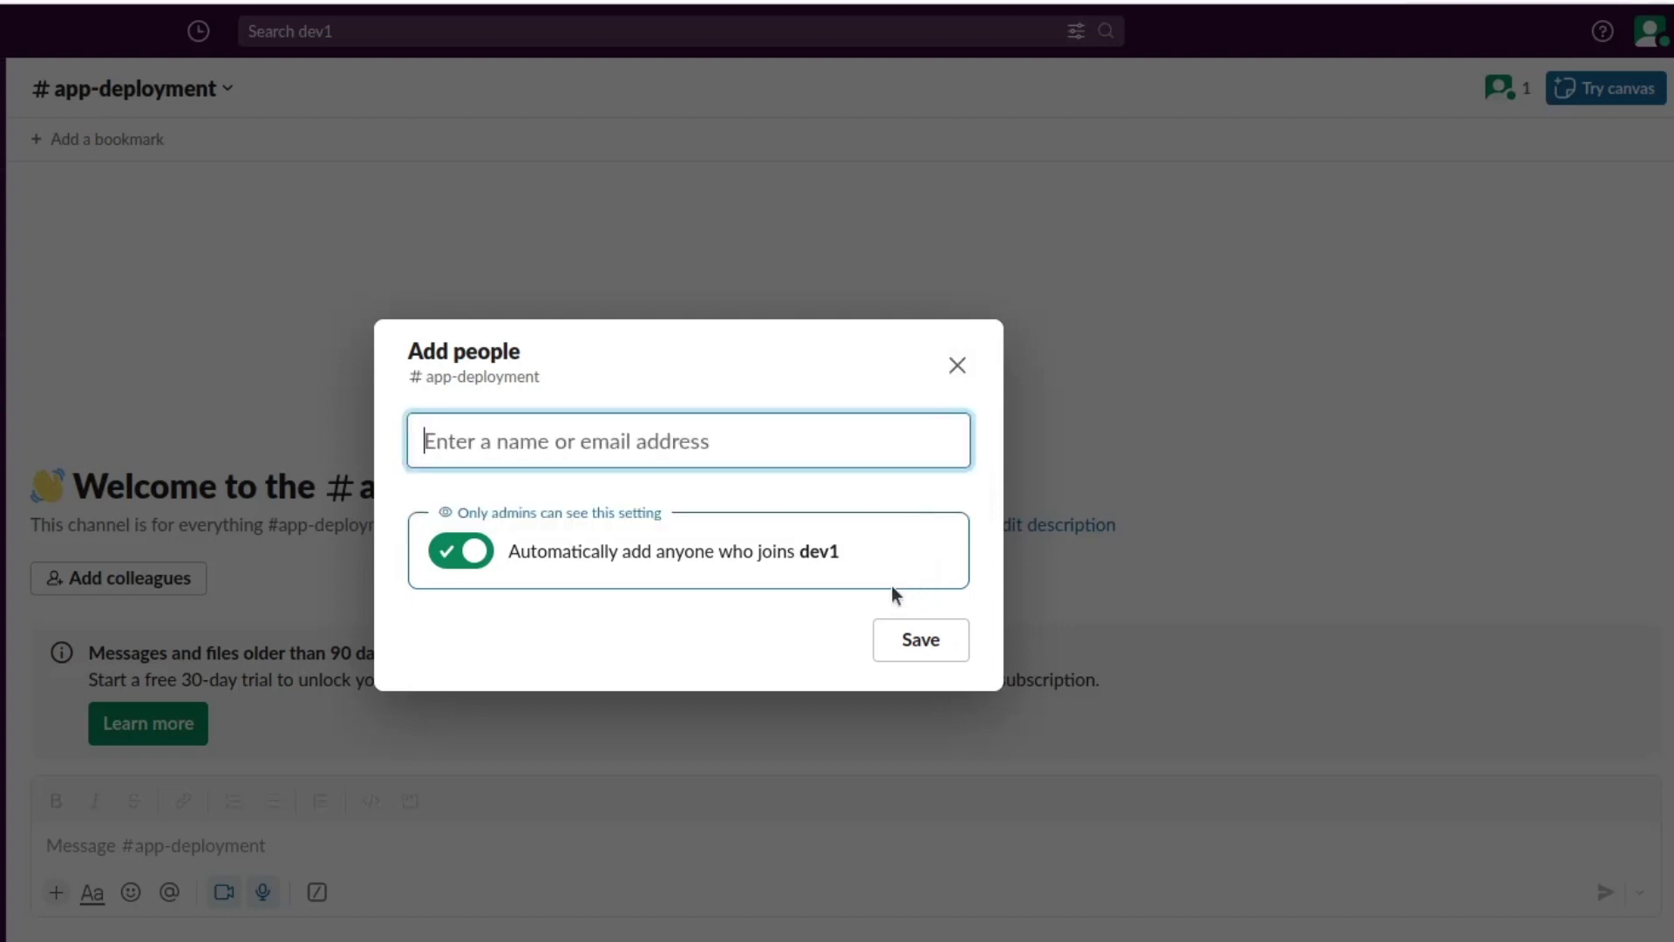
{"action": "left_click", "coordinate": [957, 367]}
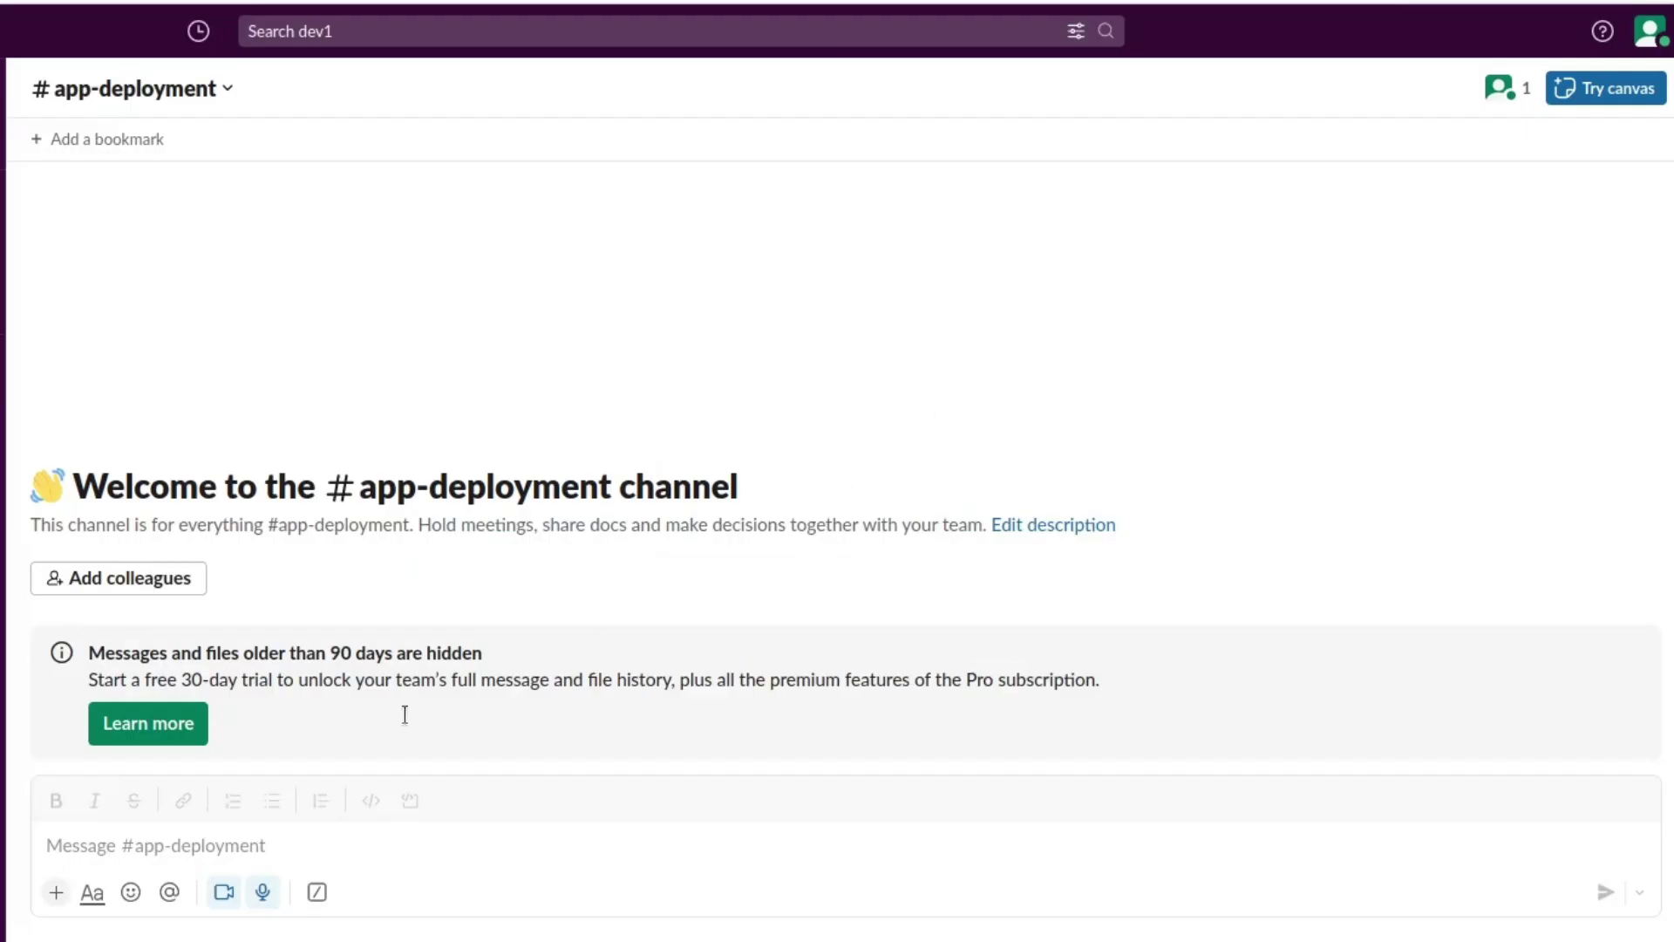
{"action": "left_click", "coordinate": [225, 839]}
{"action": "type", "text": "A"}
{"action": "key", "text": "BackSpace"}
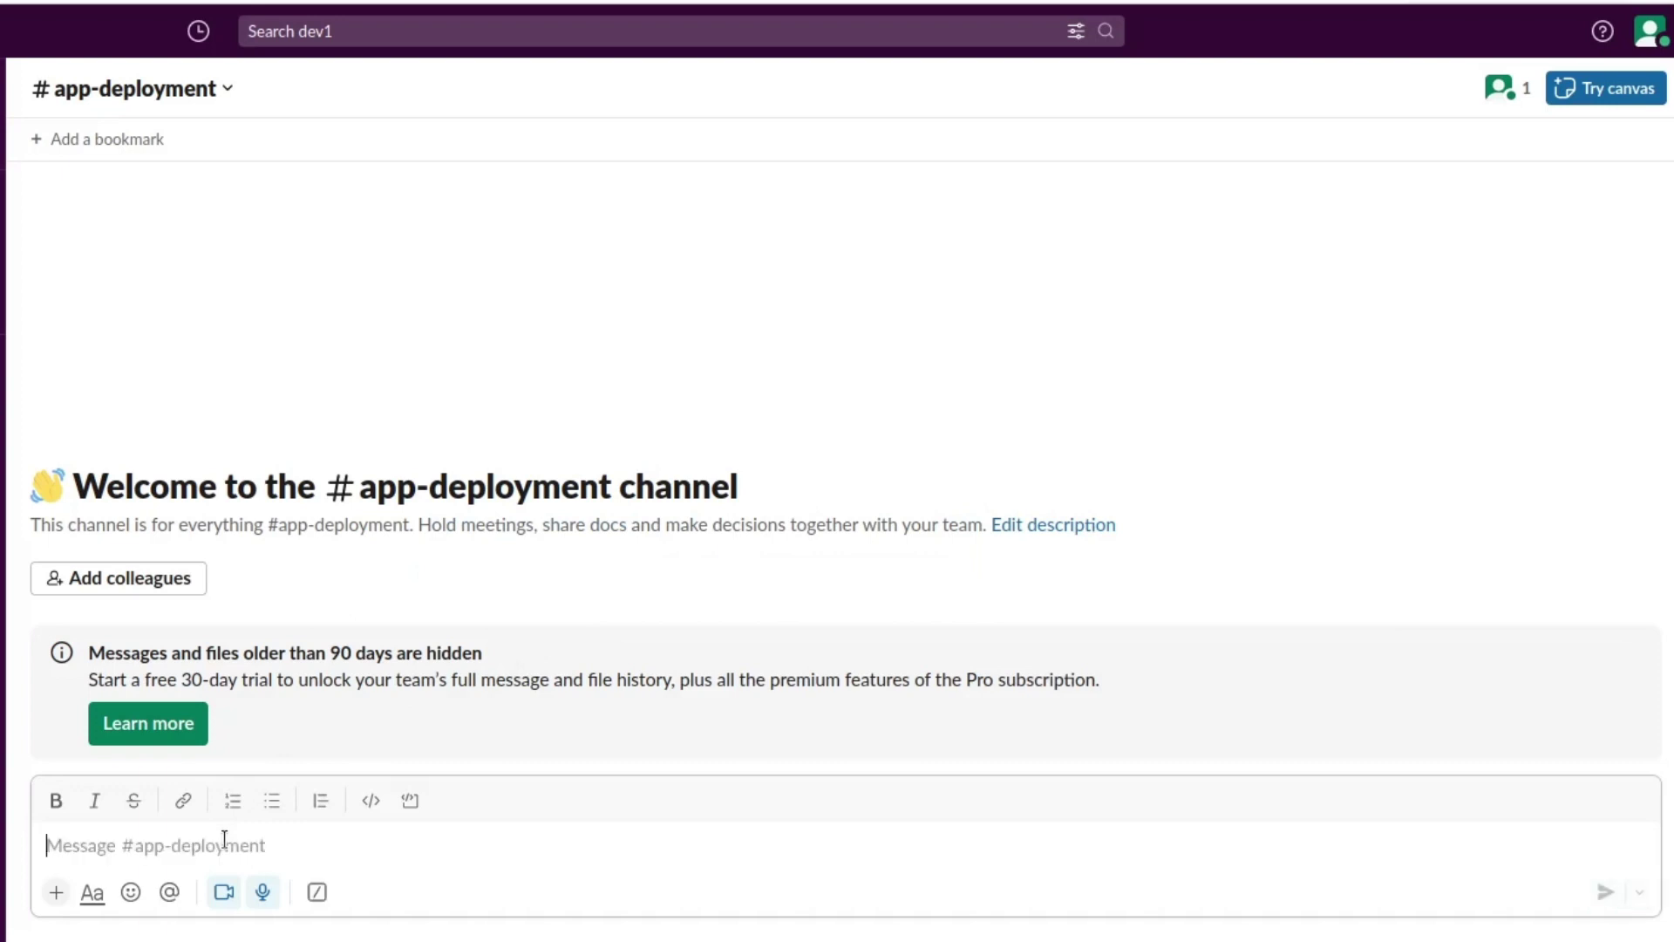
{"action": "type", "text": "@ar"}
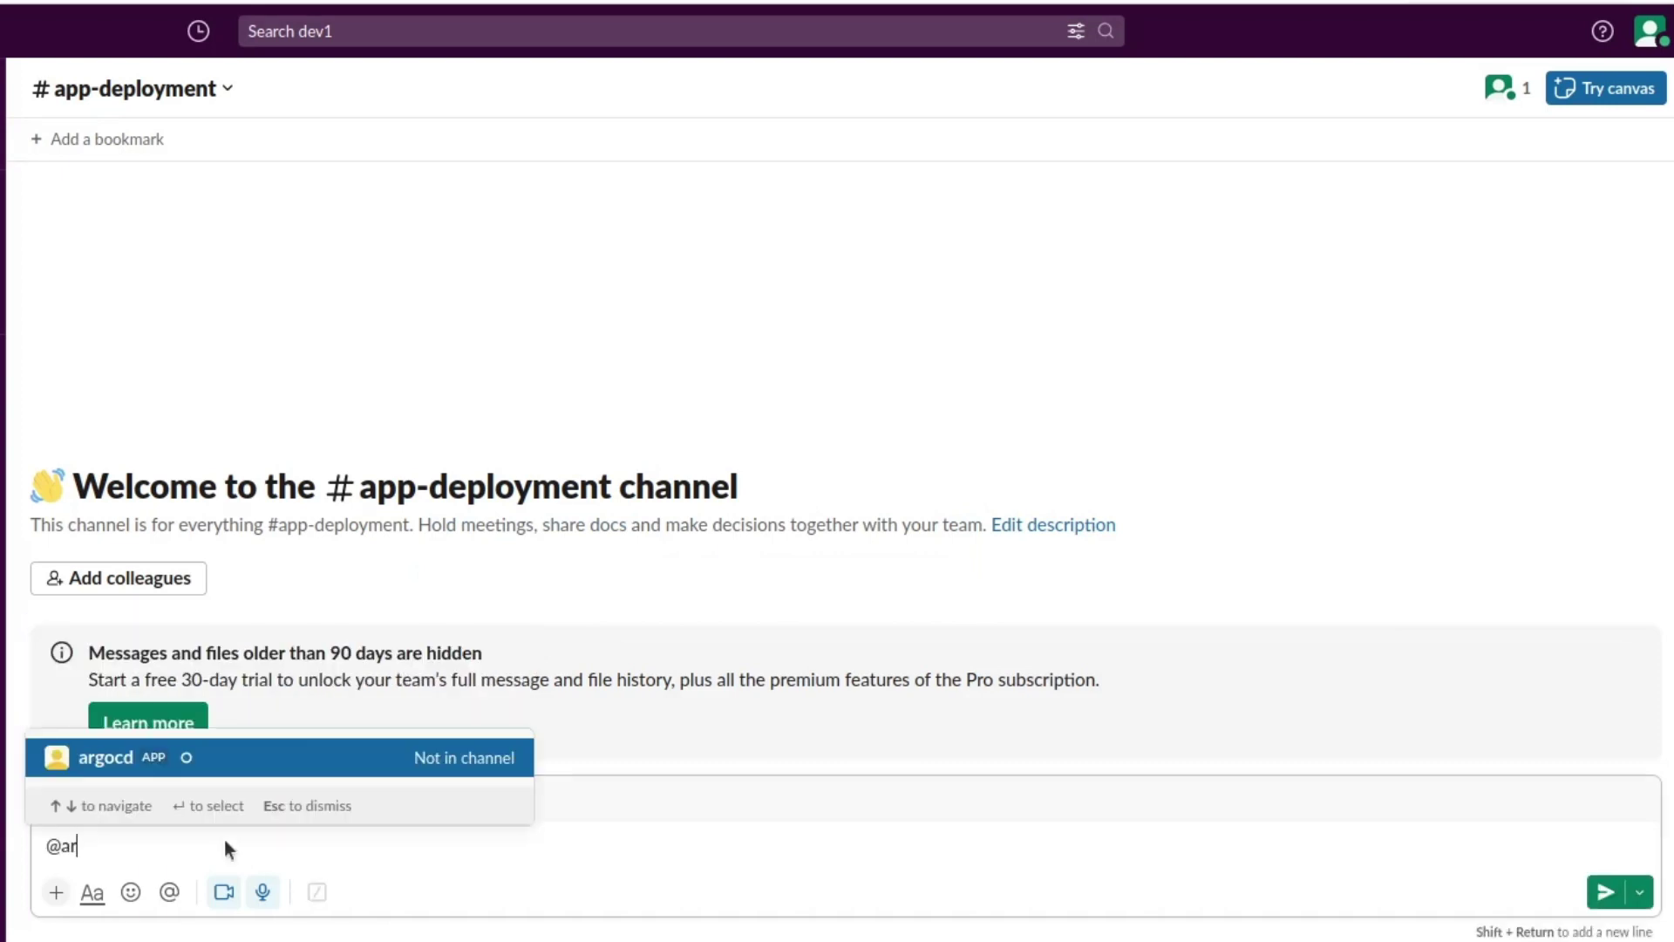
{"action": "left_click", "coordinate": [136, 755]}
{"action": "type", "text": "h"}
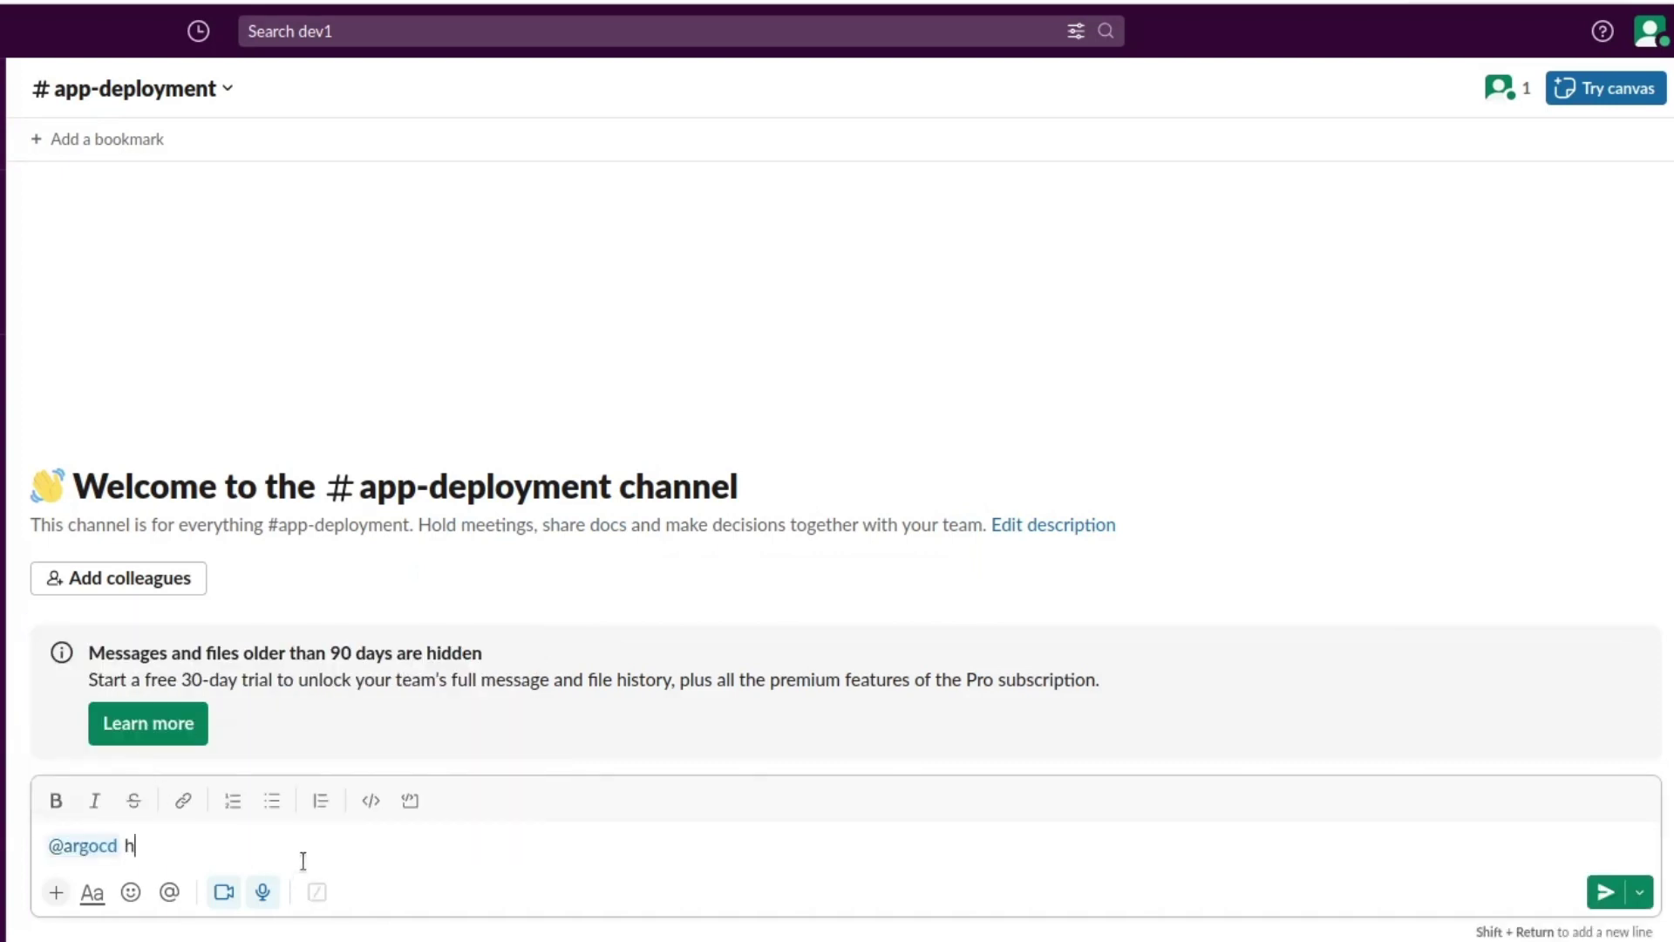
{"action": "type", "text": "ello"}
{"action": "key", "text": "Return"}
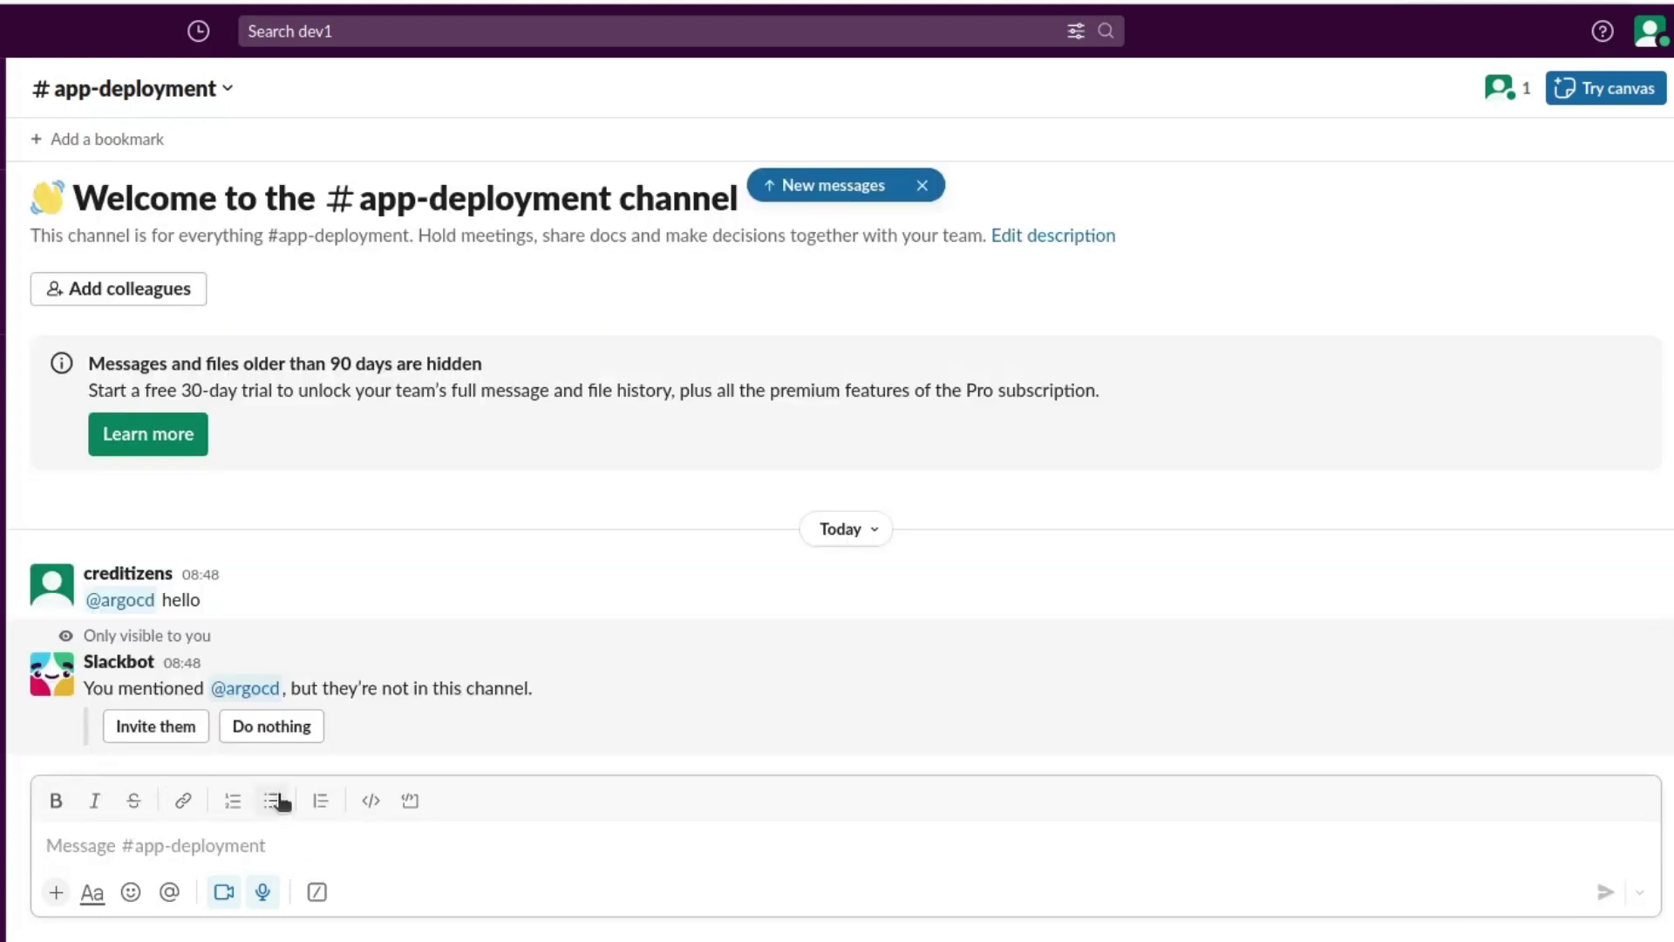
Invite argocd to the channel, then paste the Secret YAML and quoted Slack token into slack-secret.yaml
{"action": "left_click", "coordinate": [161, 730]}
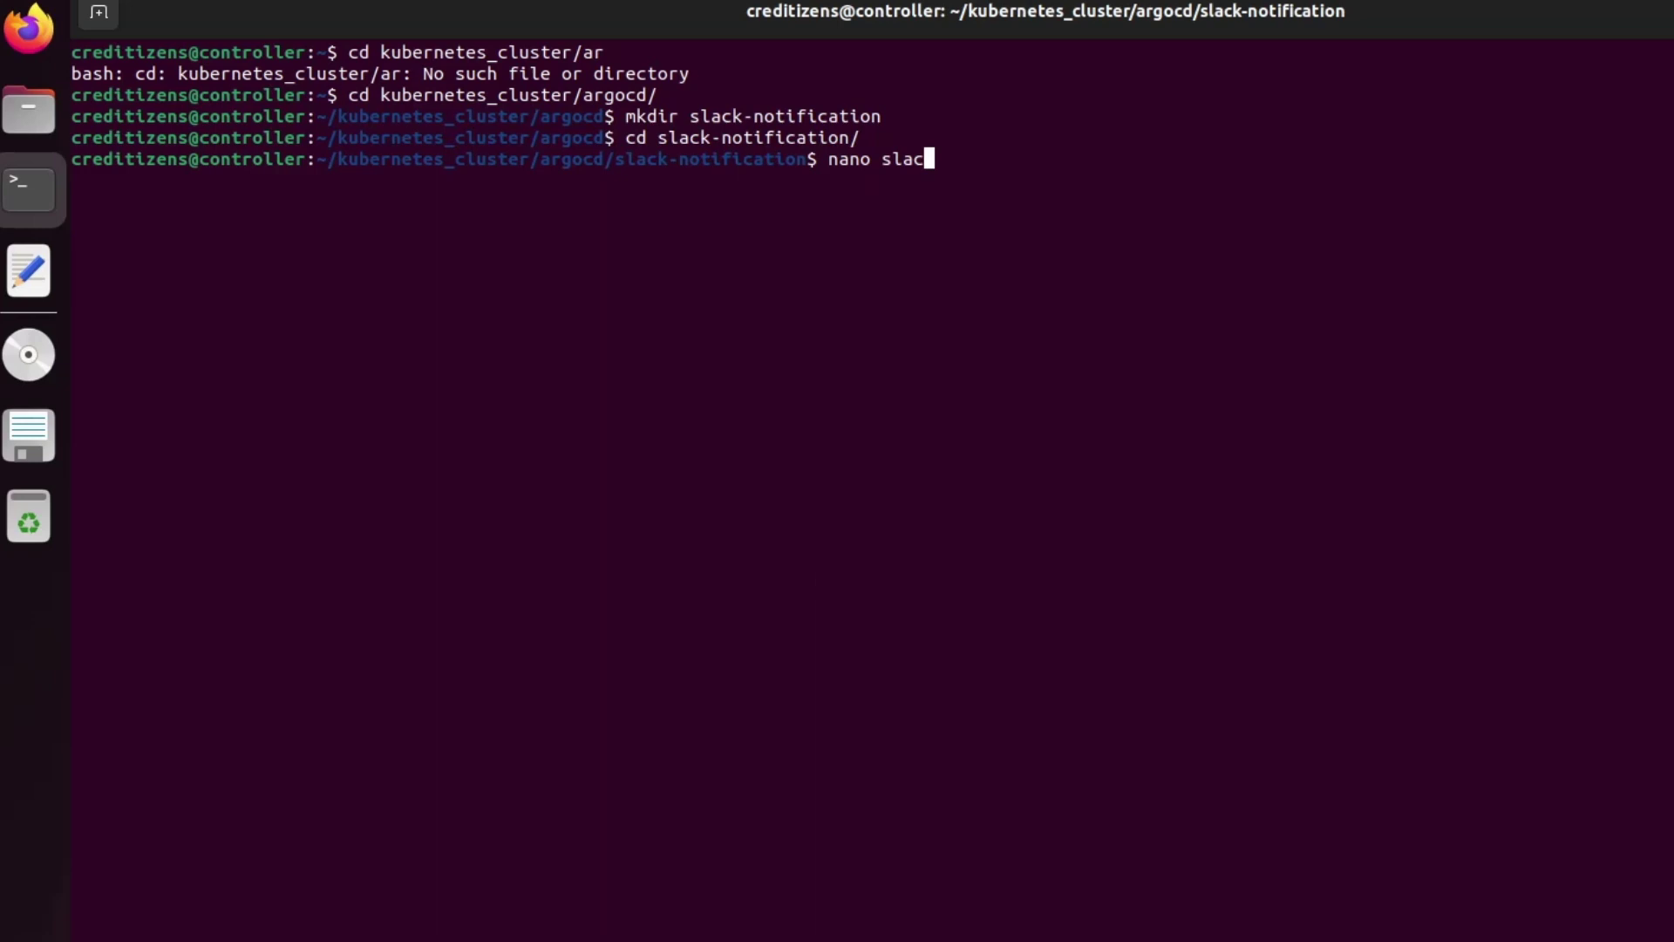
{"action": "type", "text": "k-secret.yaml"}
{"action": "key", "text": "Return"}
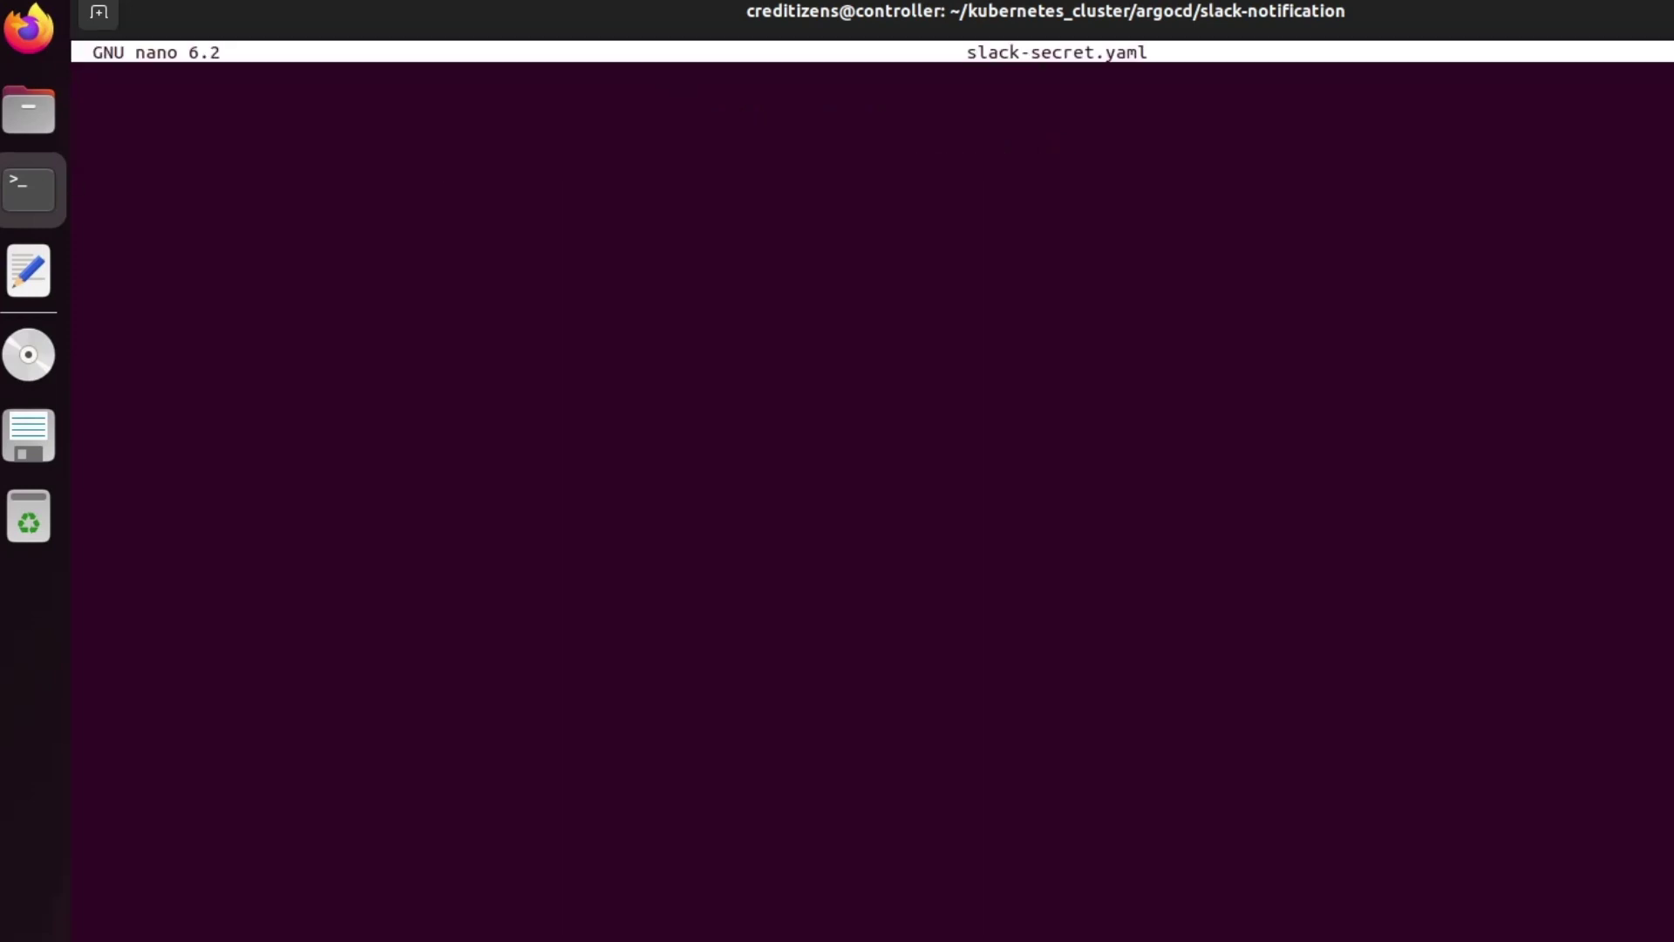
{"action": "key", "text": "ctrl+shift+v"}
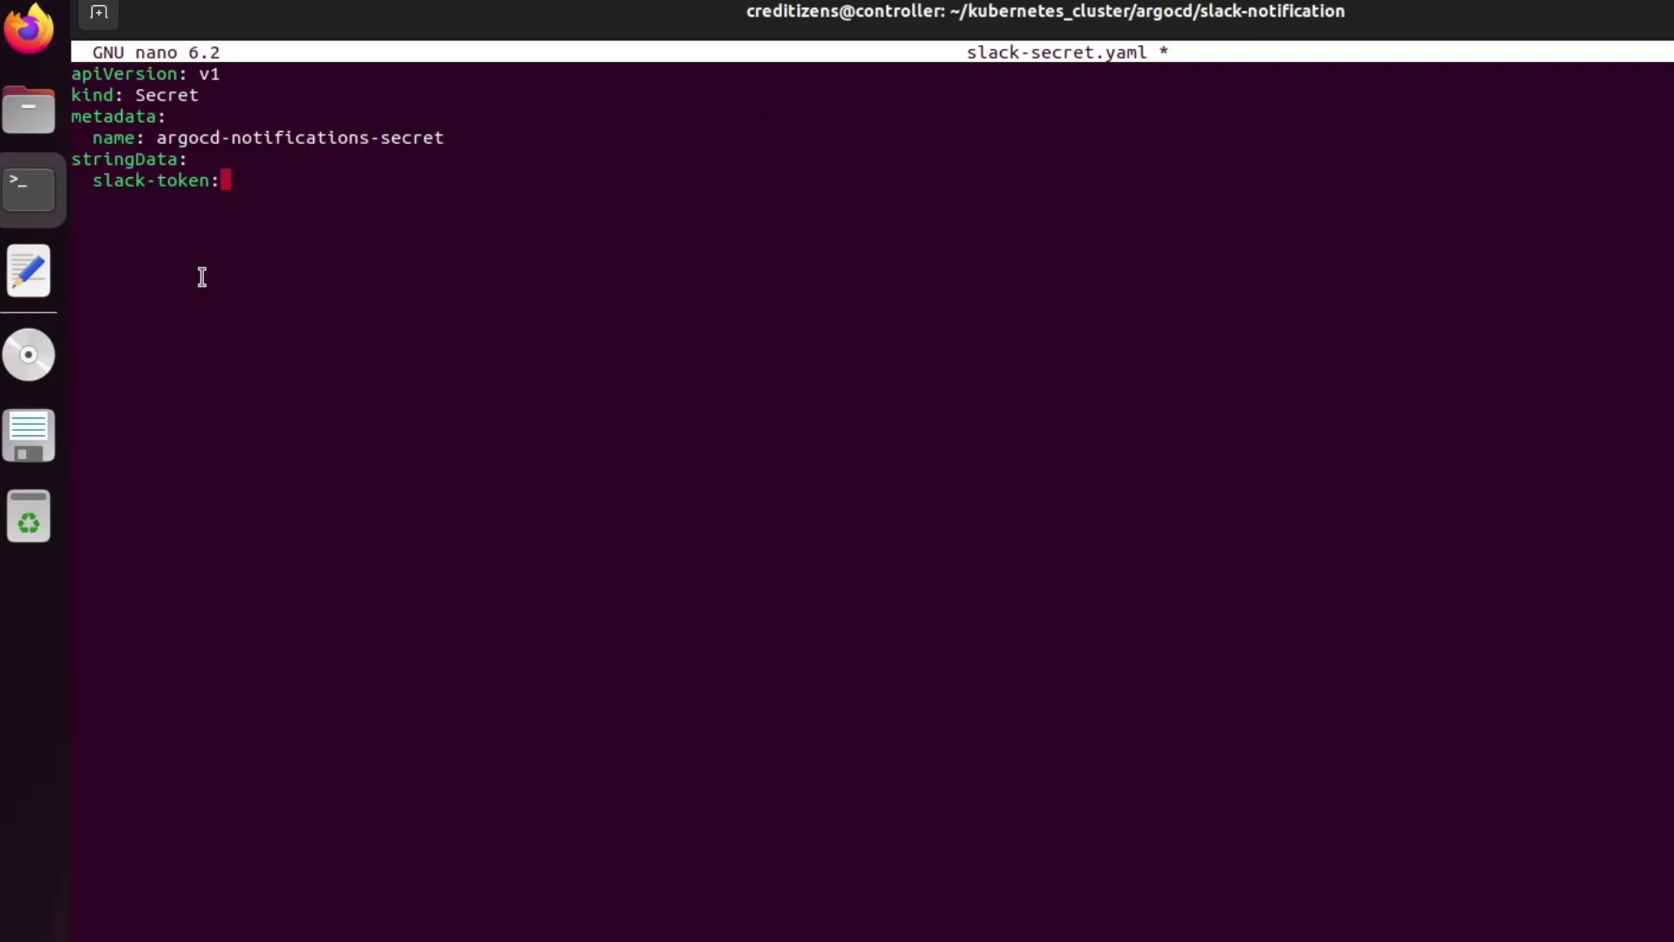
{"action": "type", "text": "\""}
{"action": "key", "text": "ctrl+shift+v"}
{"action": "type", "text": "\""}
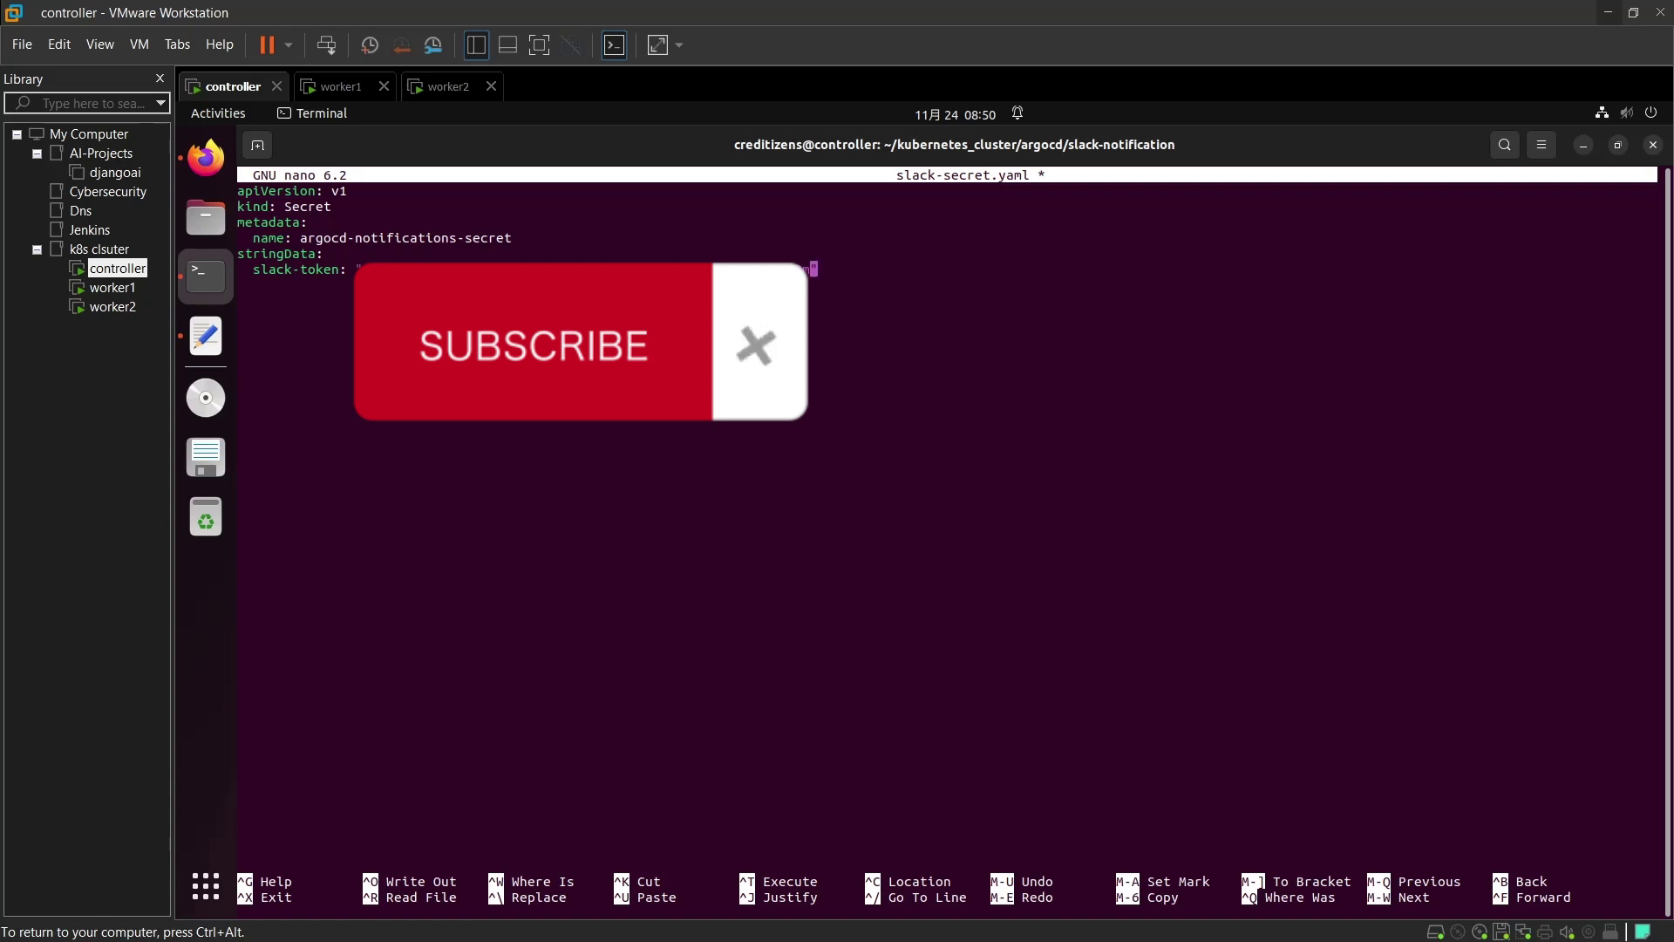
Comment after the secret name that this name must not be changed
{"action": "left_click", "coordinate": [327, 253]}
{"action": "type", "text": "# "}
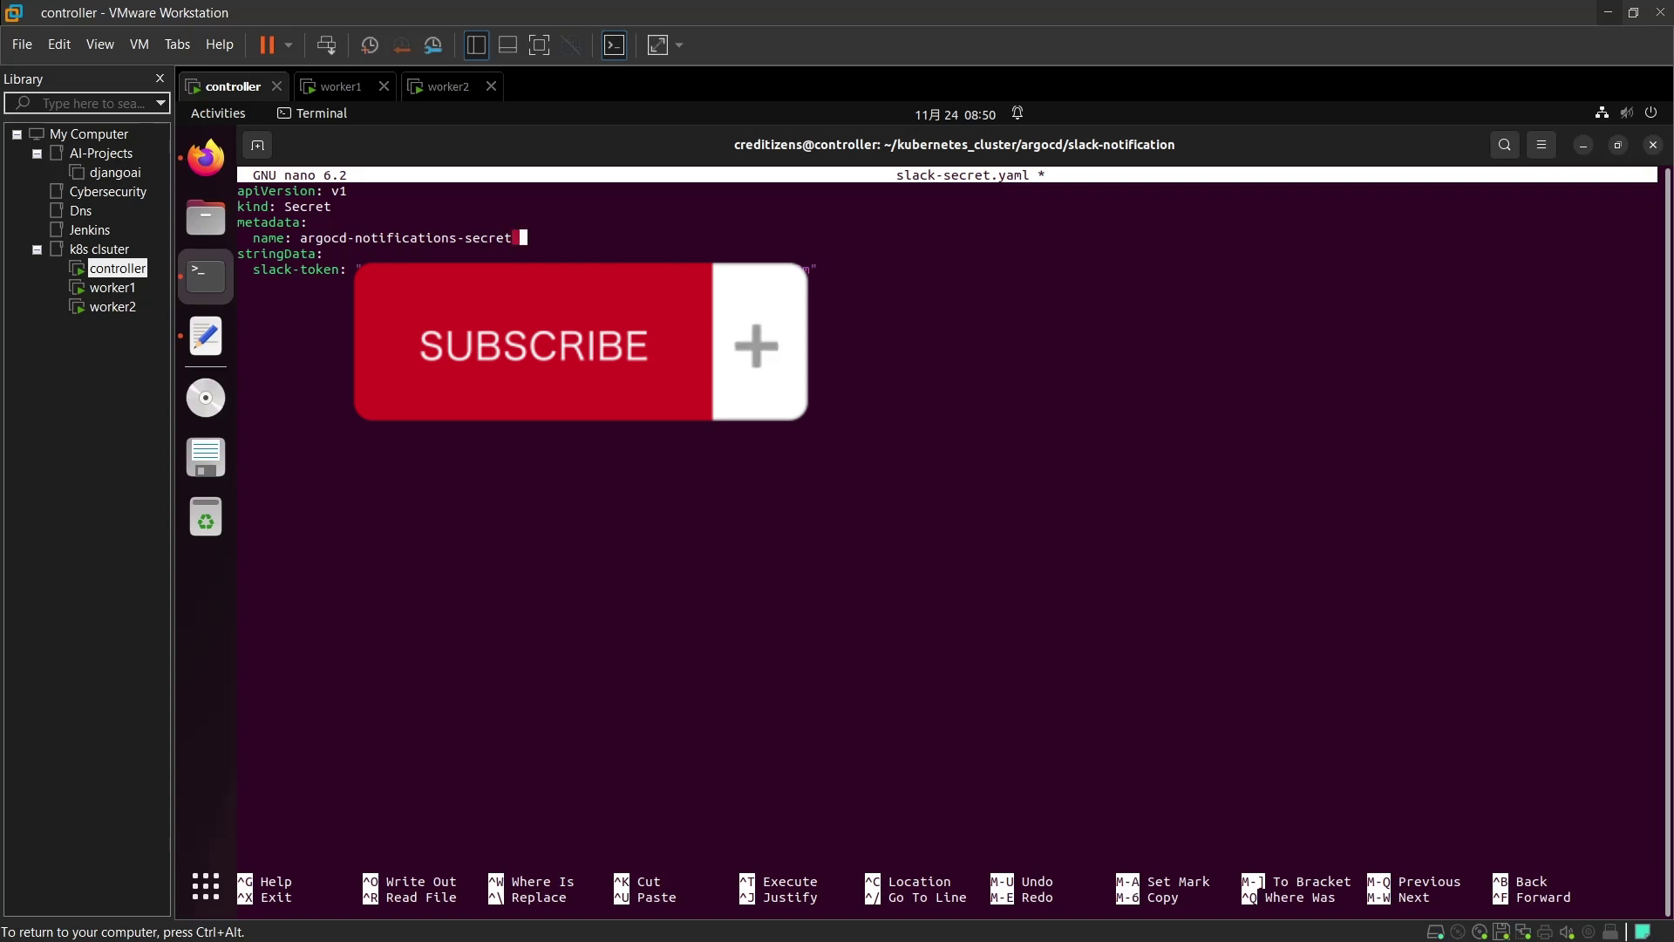
{"action": "type", "text": "this has to be th"}
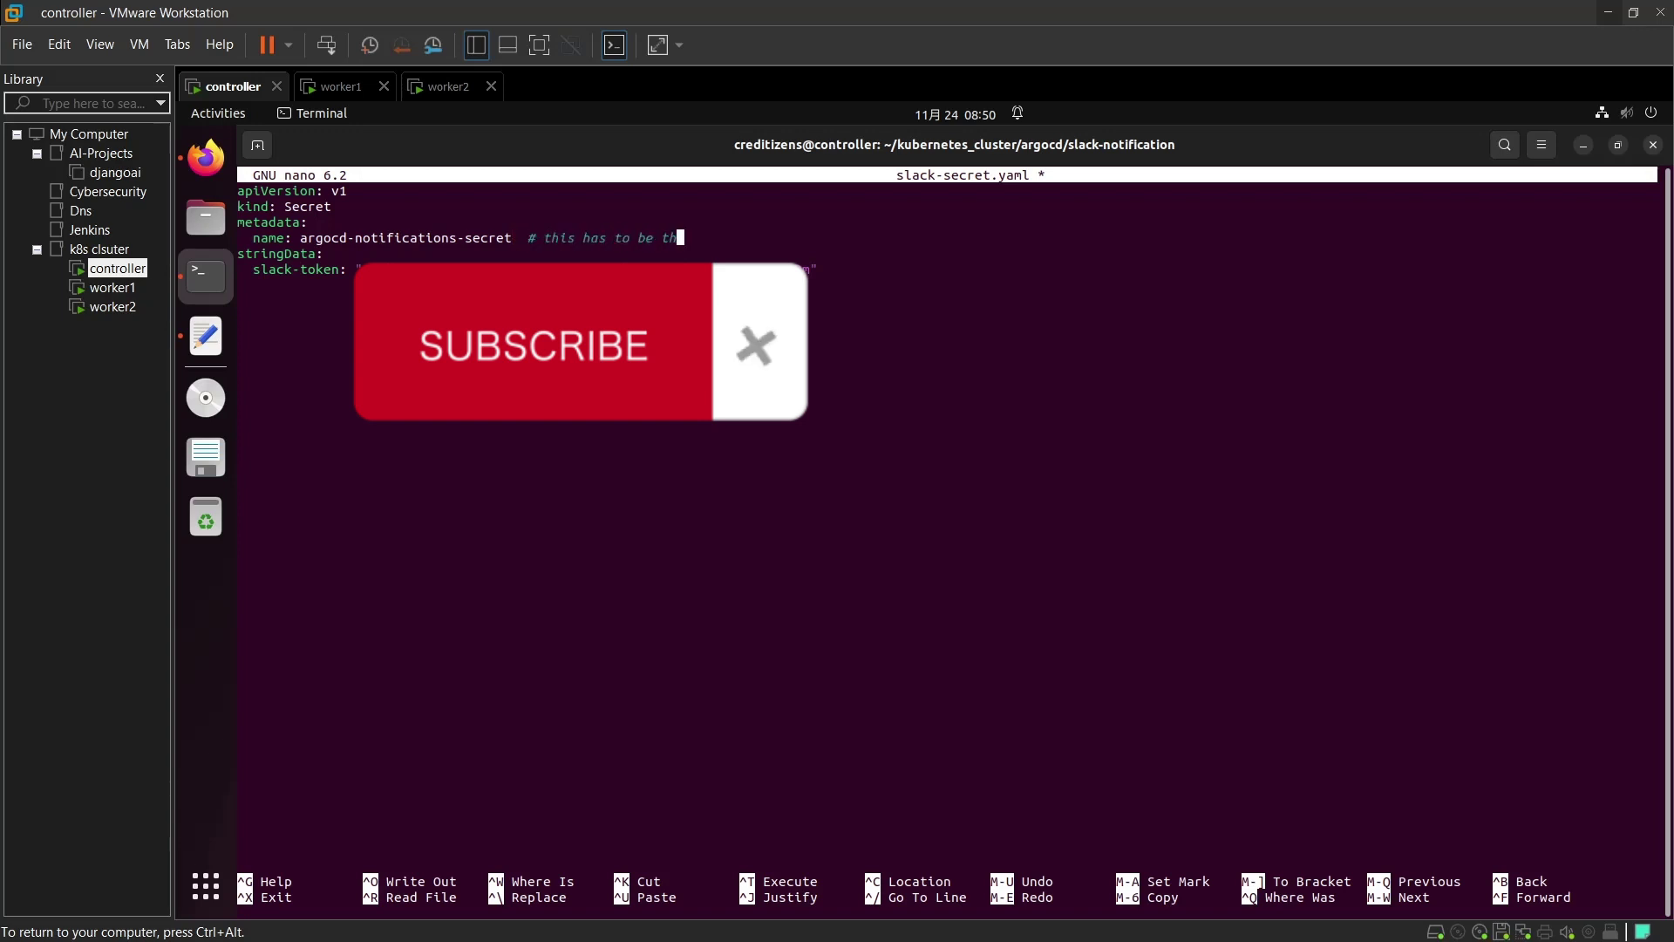
{"action": "type", "text": "is name you c"}
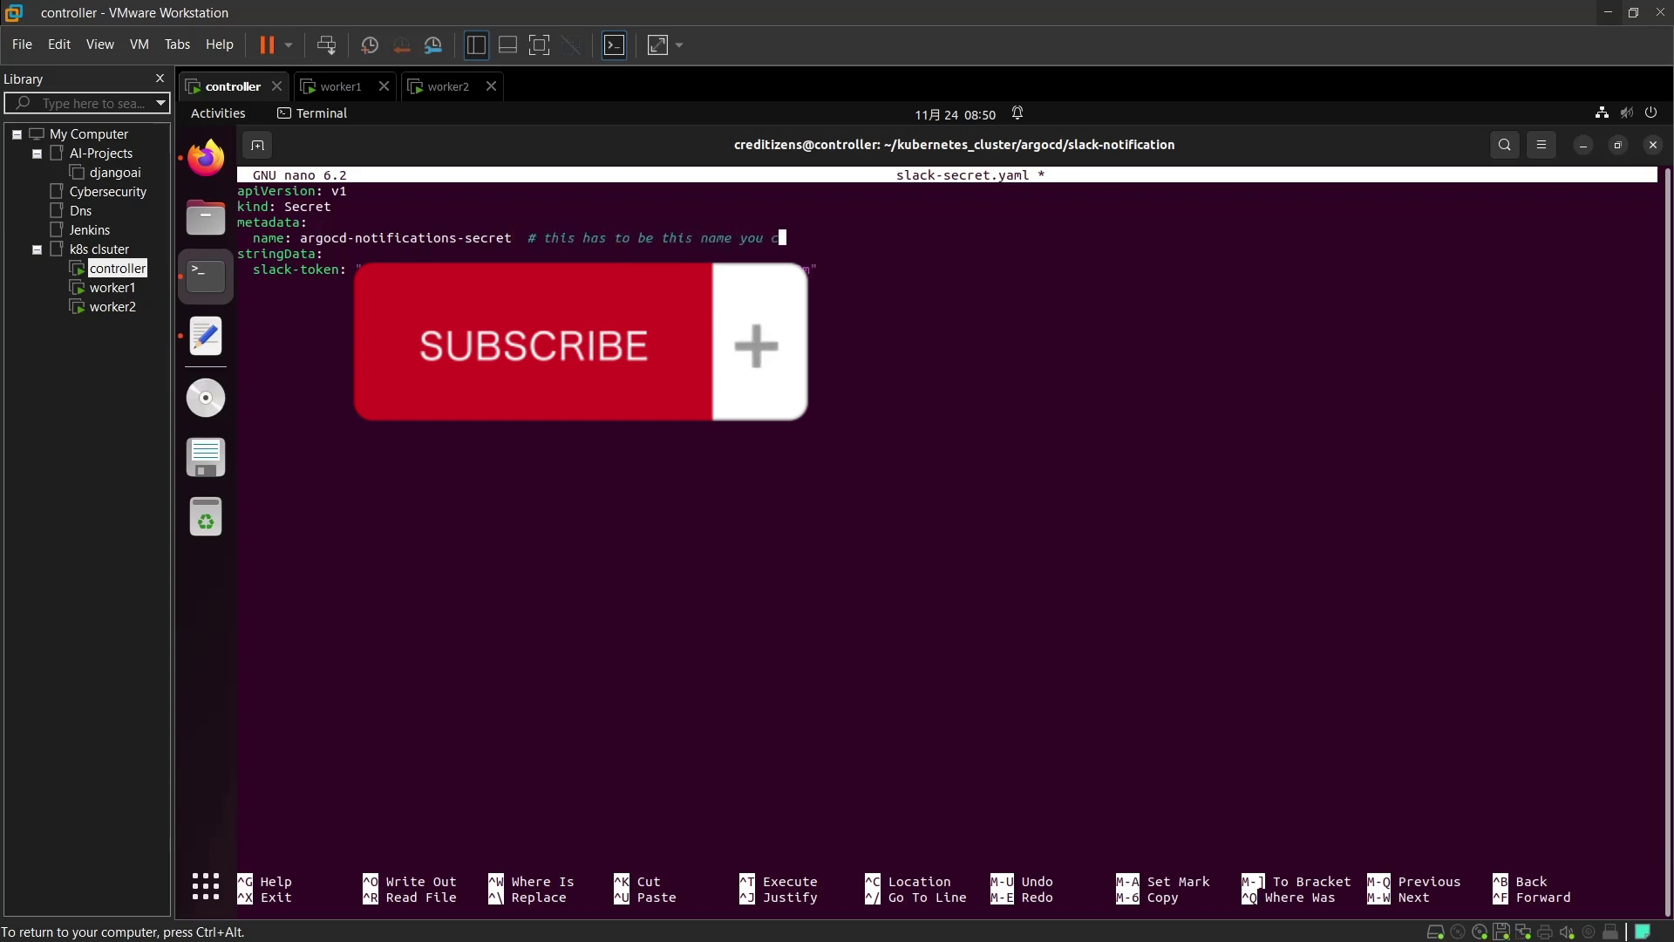
{"action": "type", "text": "an't change it"}
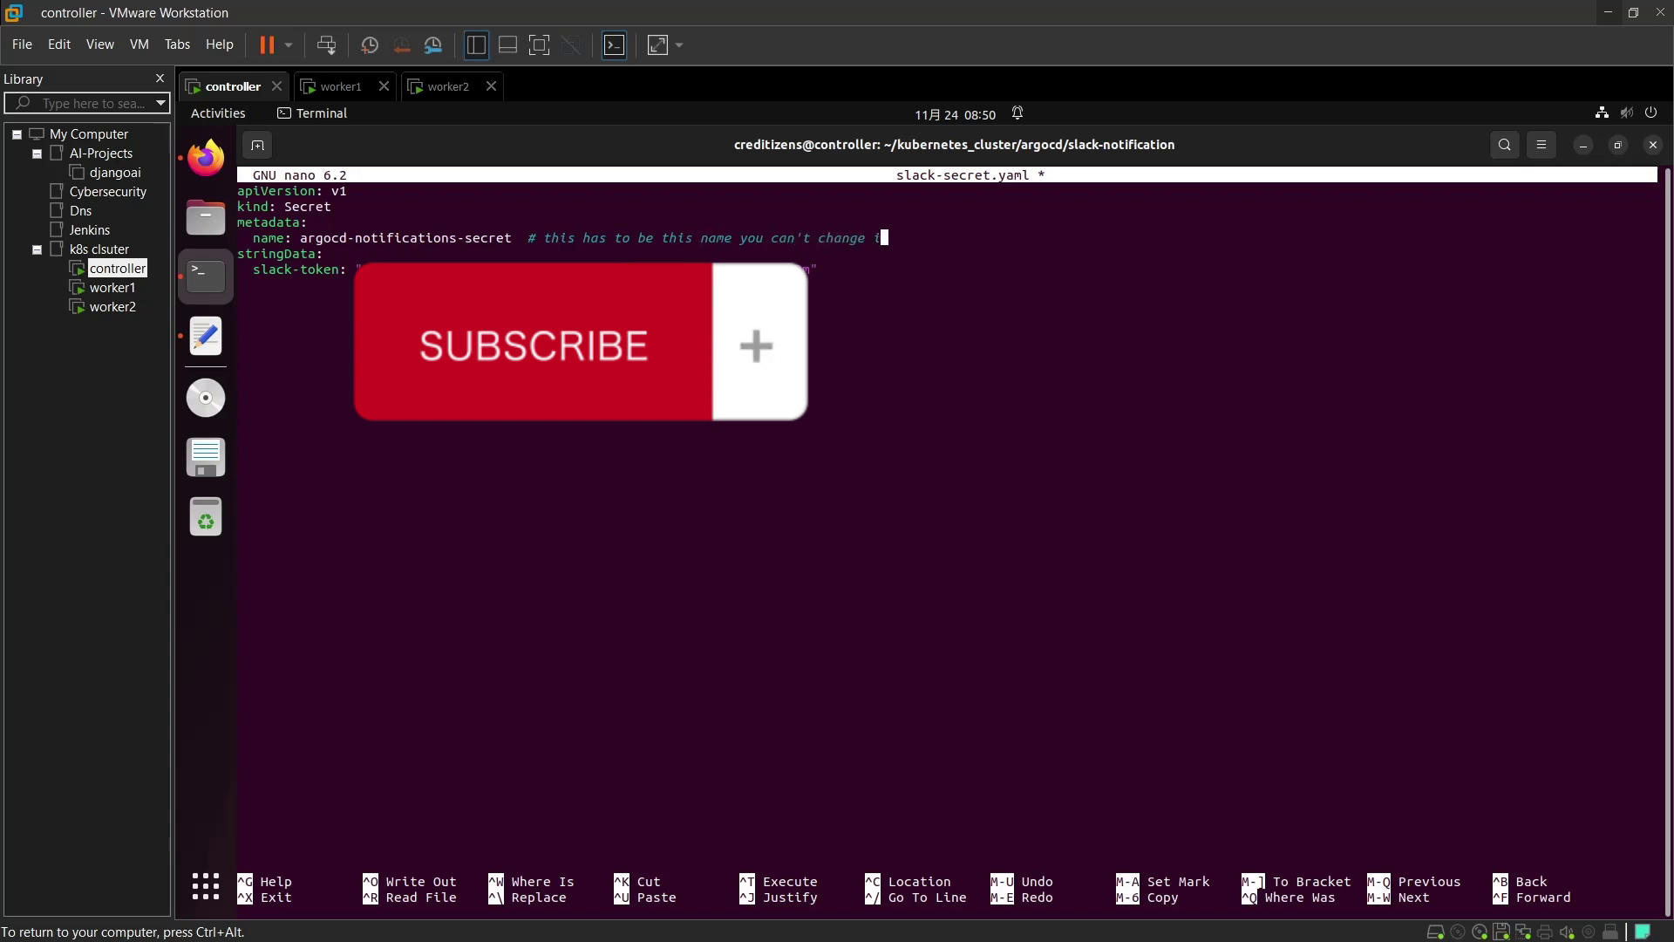
{"action": "key", "text": "BackSpace"}
{"action": "key", "text": "BackSpace"}
{"action": "key", "text": "BackSpace"}
{"action": "key", "text": "BackSpace"}
{"action": "key", "text": "BackSpace"}
{"action": "key", "text": "BackSpace"}
{"action": "key", "text": "BackSpace"}
{"action": "key", "text": "BackSpace"}
{"action": "key", "text": "BackSpace"}
{"action": "key", "text": "BackSpace"}
{"action": "key", "text": "BackSpace"}
{"action": "key", "text": "BackSpace"}
{"action": "key", "text": "BackSpace"}
{"action": "key", "text": "BackSpace"}
{"action": "key", "text": "BackSpace"}
{"action": "key", "text": "BackSpace"}
{"action": "key", "text": "BackSpace"}
{"action": "key", "text": "BackSpace"}
{"action": "key", "text": "BackSpace"}
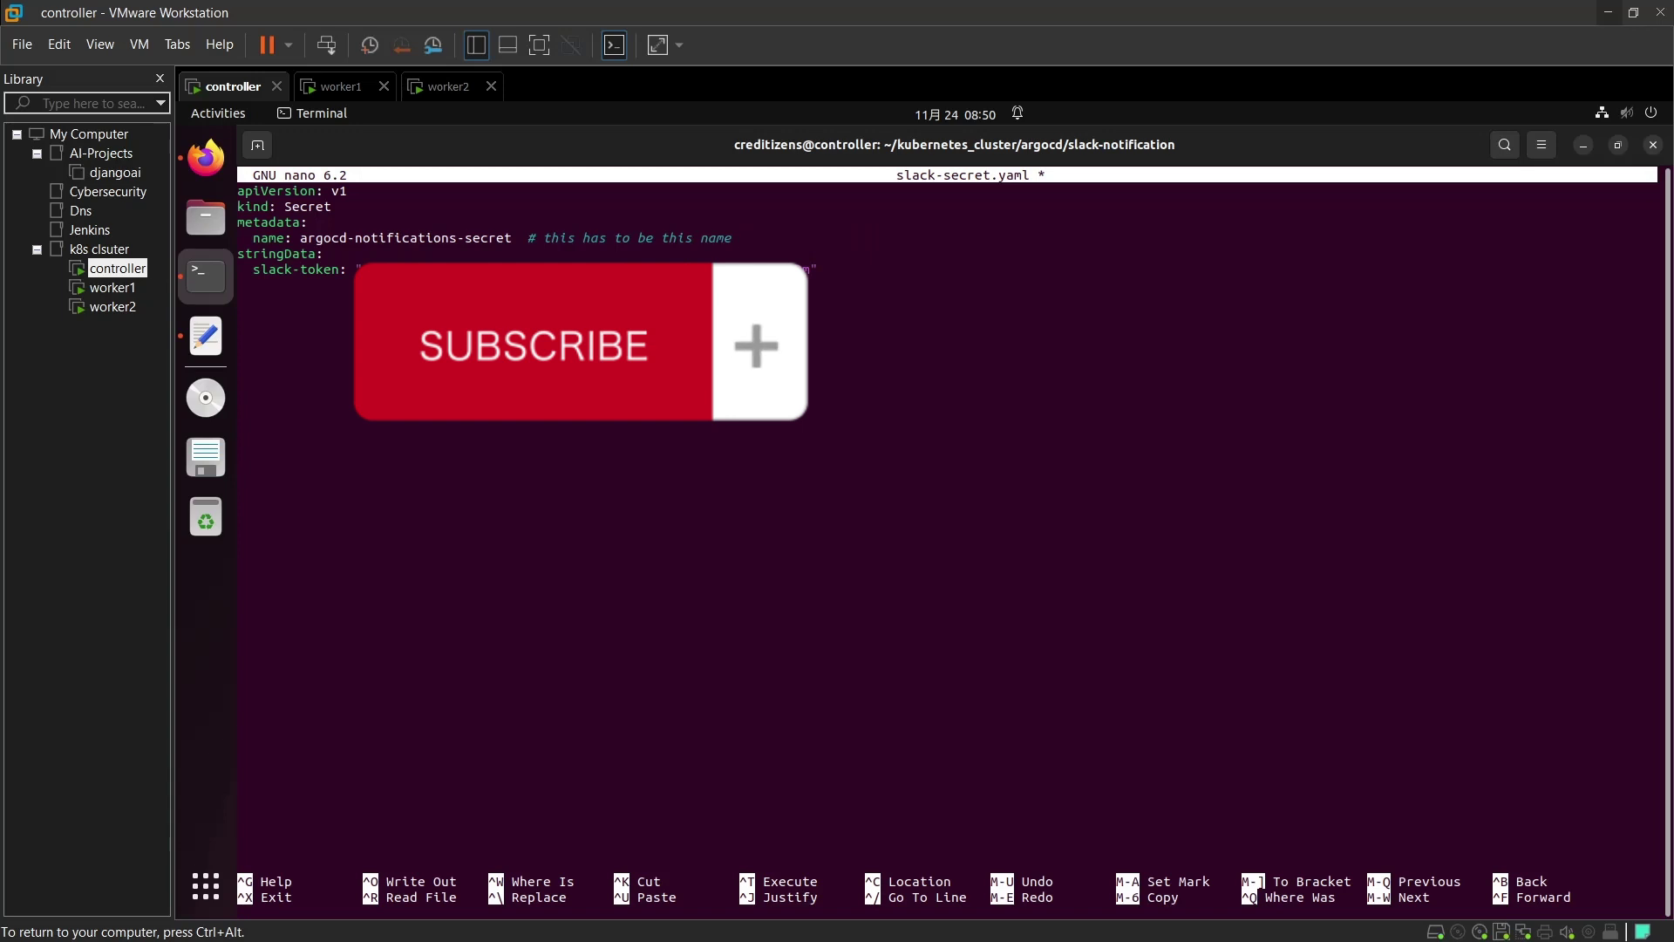
{"action": "type", "text": ". Don't change it"}
Save slack-secret.yaml under its existing name and exit nano
{"action": "key", "text": "ctrl+x"}
{"action": "key", "text": "y"}
{"action": "key", "text": "Return"}
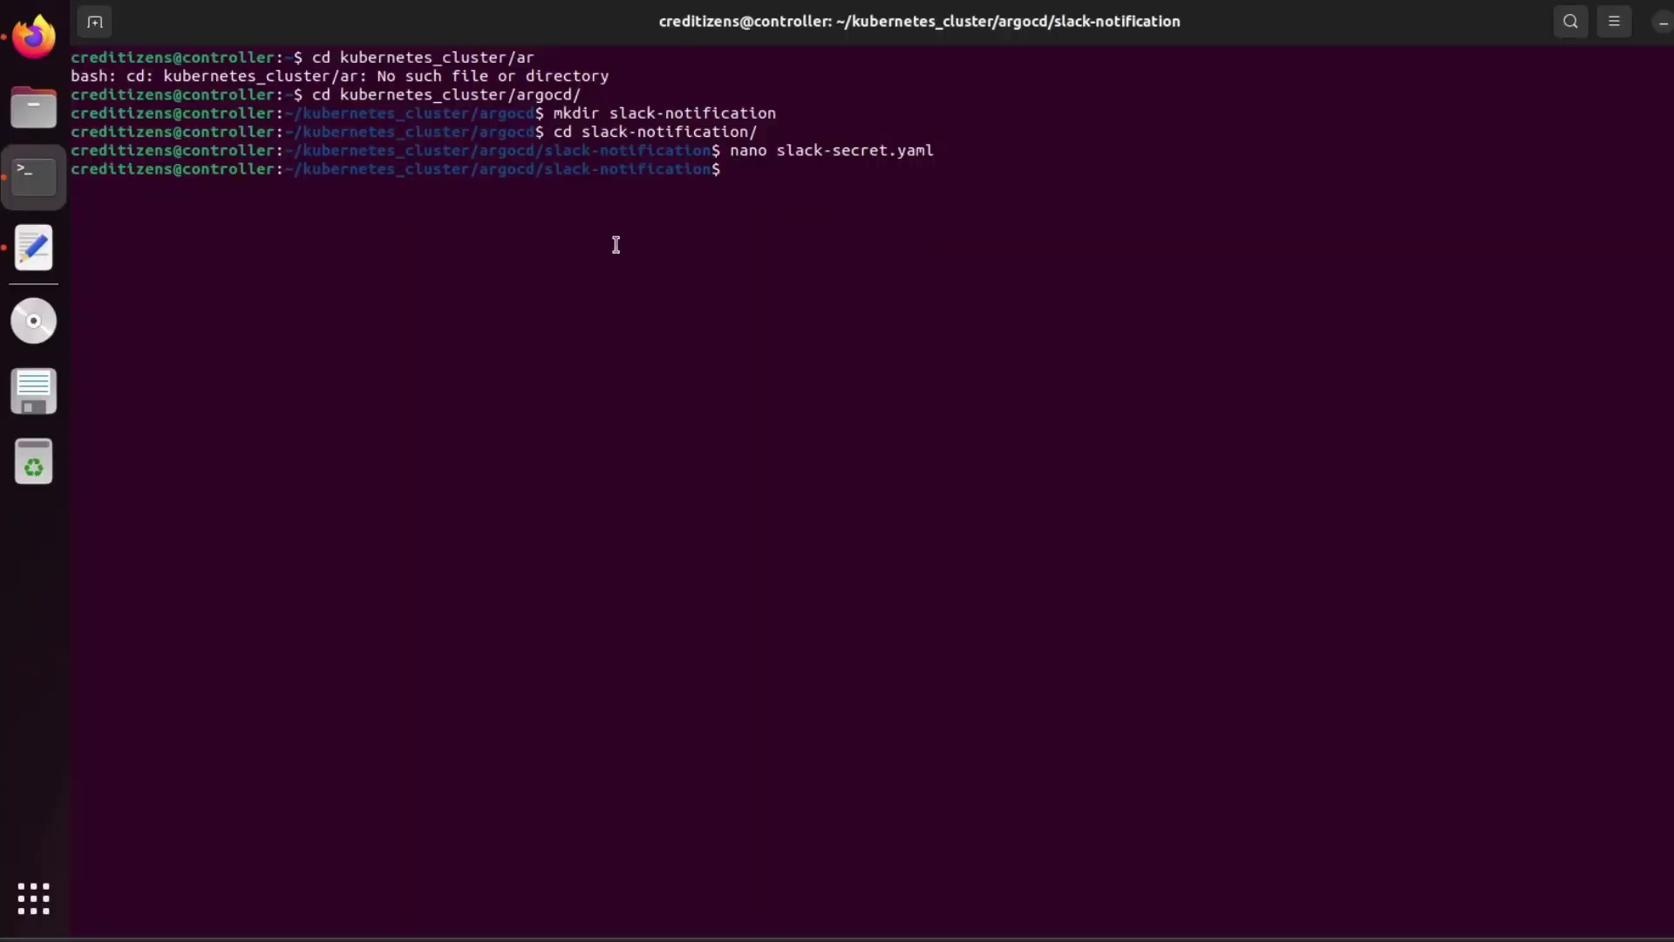
Create slack-argocd-notification-cm.yaml with the pasted ConfigMap YAML and a secret-token comment
{"action": "type", "text": "nano "}
{"action": "type", "text": "sla"}
{"action": "type", "text": "ck"}
{"action": "type", "text": "ck"}
{"action": "type", "text": "-argocd"}
{"action": "type", "text": "-"}
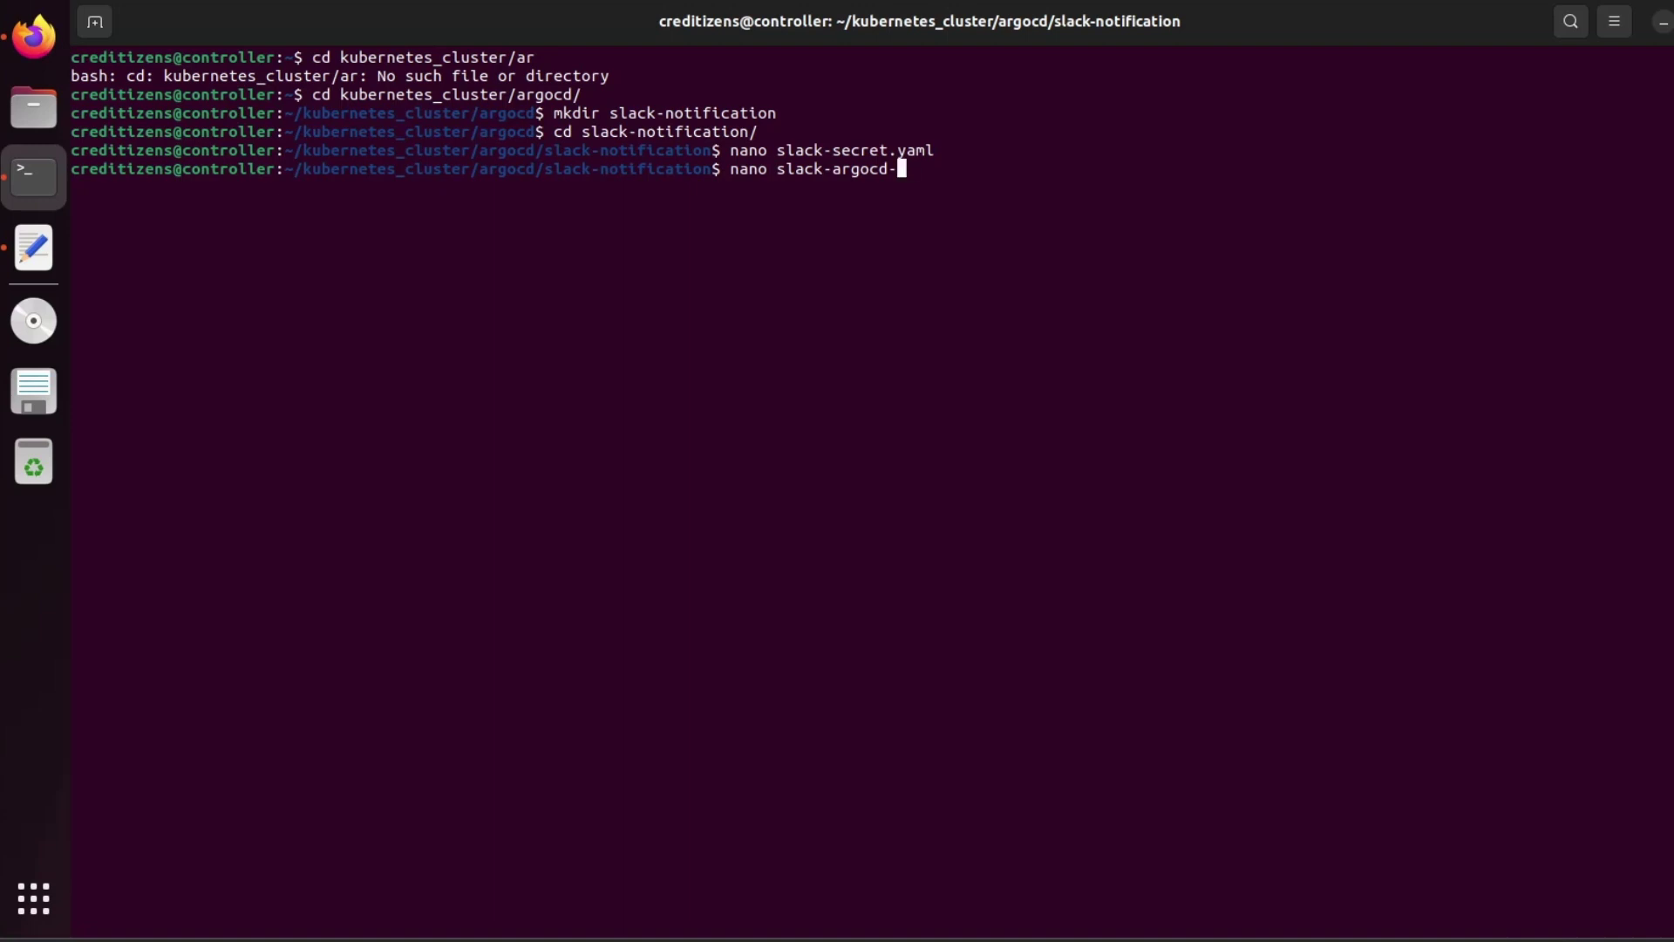
{"action": "type", "text": "nnotification-cm.yaml"}
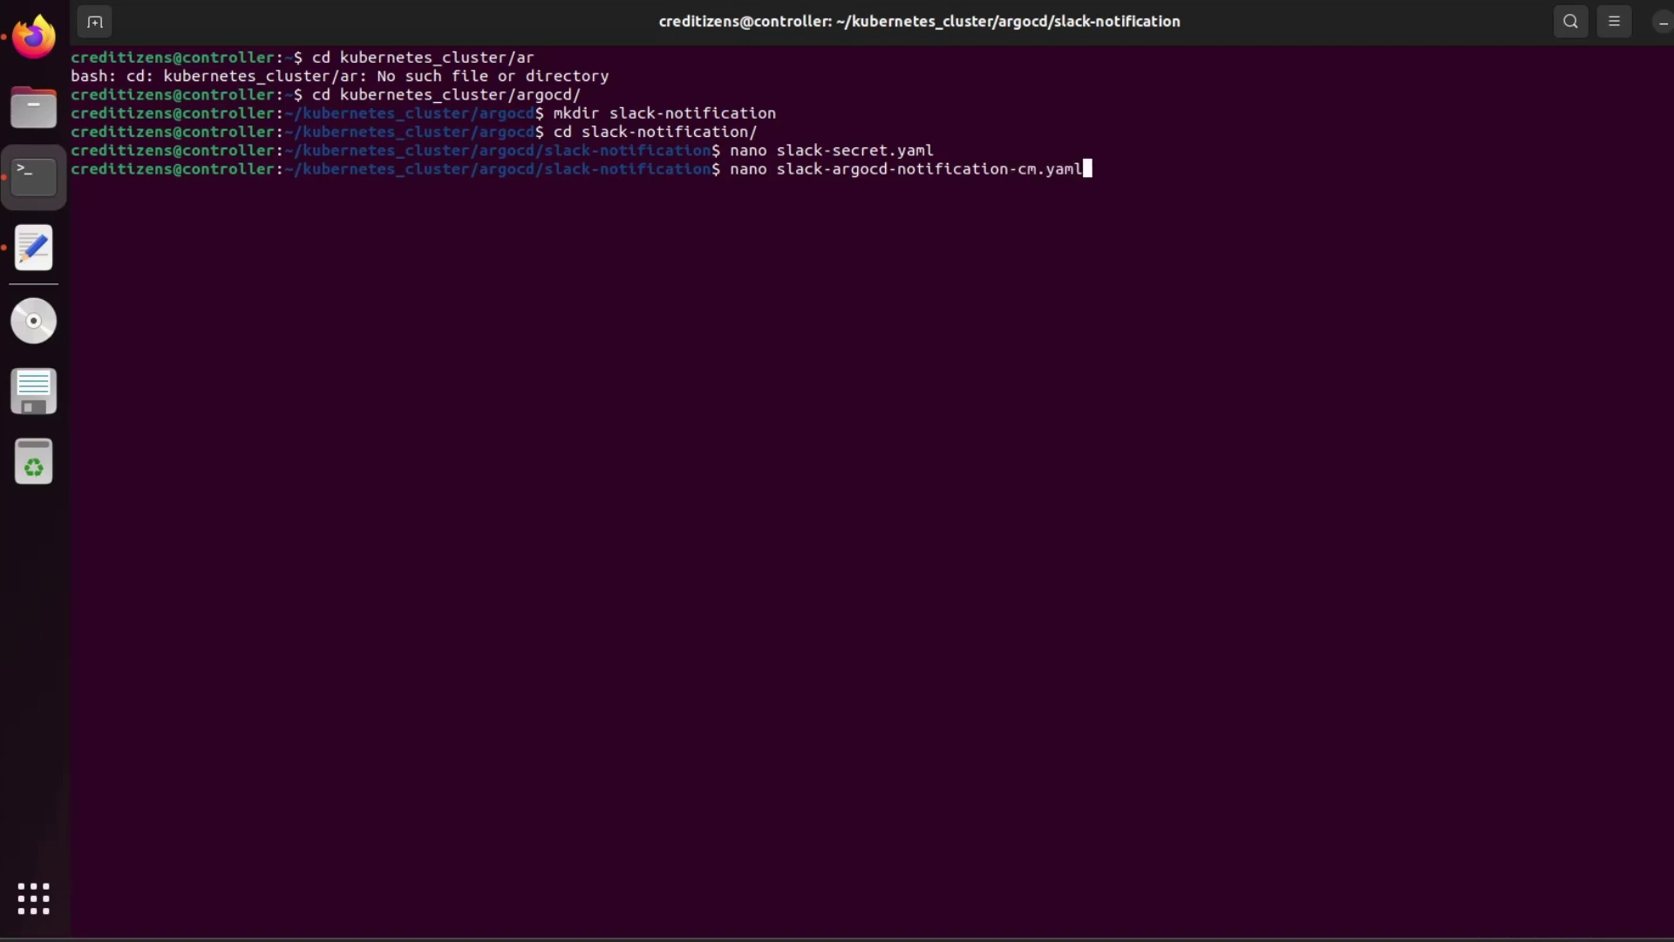
{"action": "key", "text": "Return"}
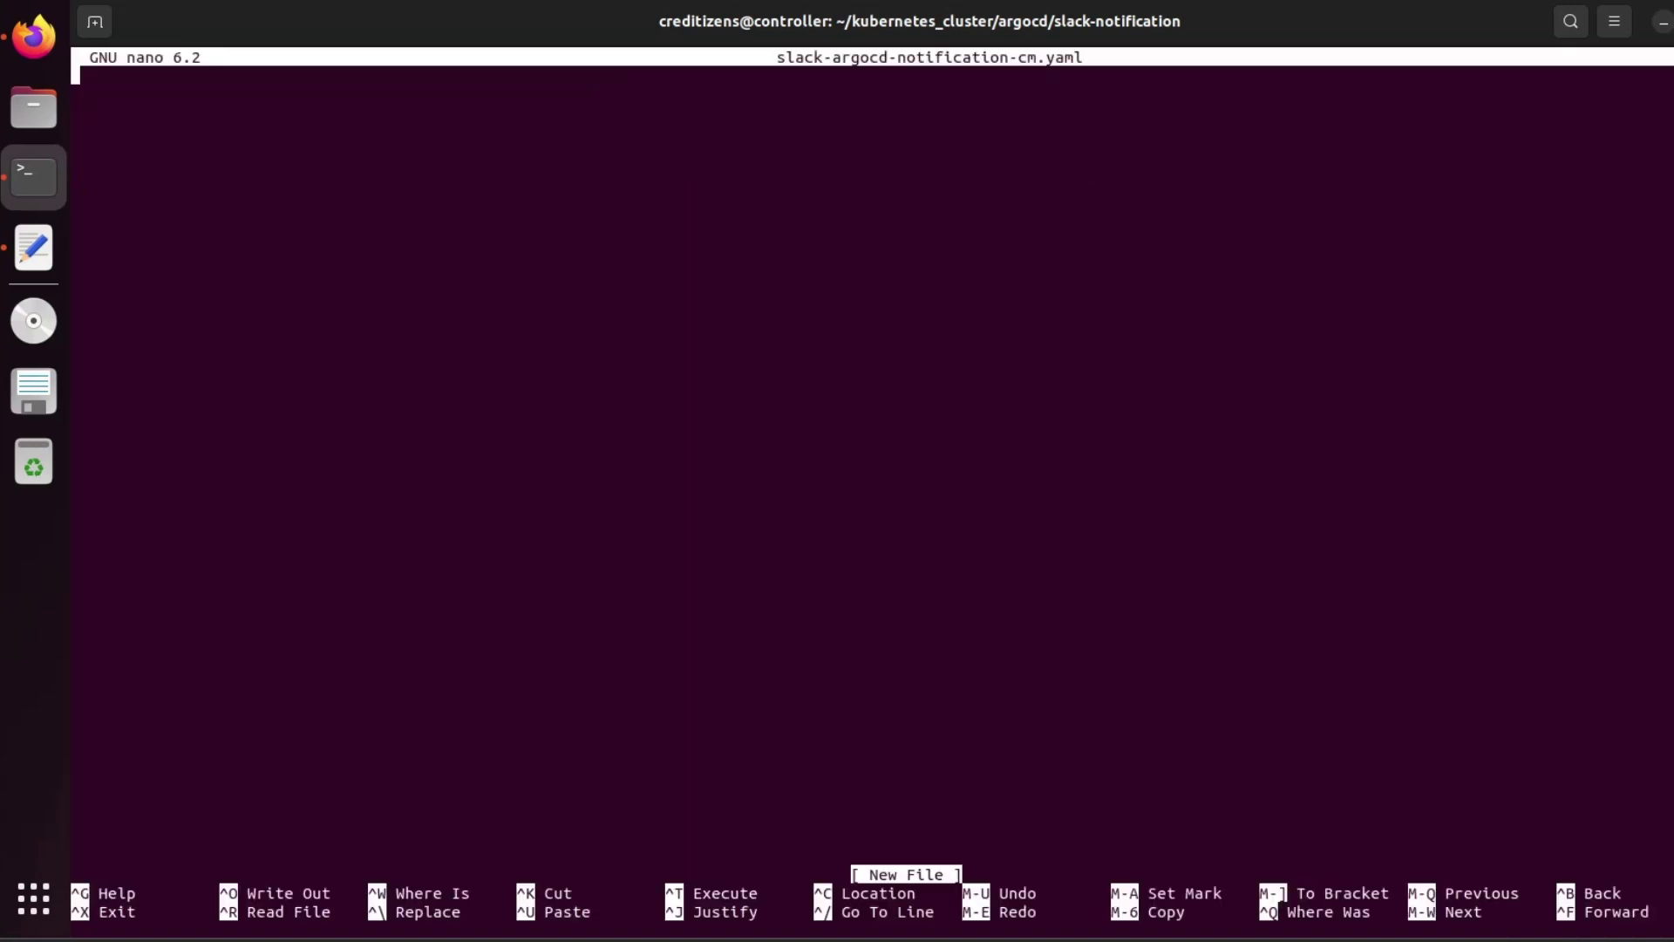
{"action": "key", "text": "ctrl+shift+v"}
{"action": "type", "text": "# This is wher"}
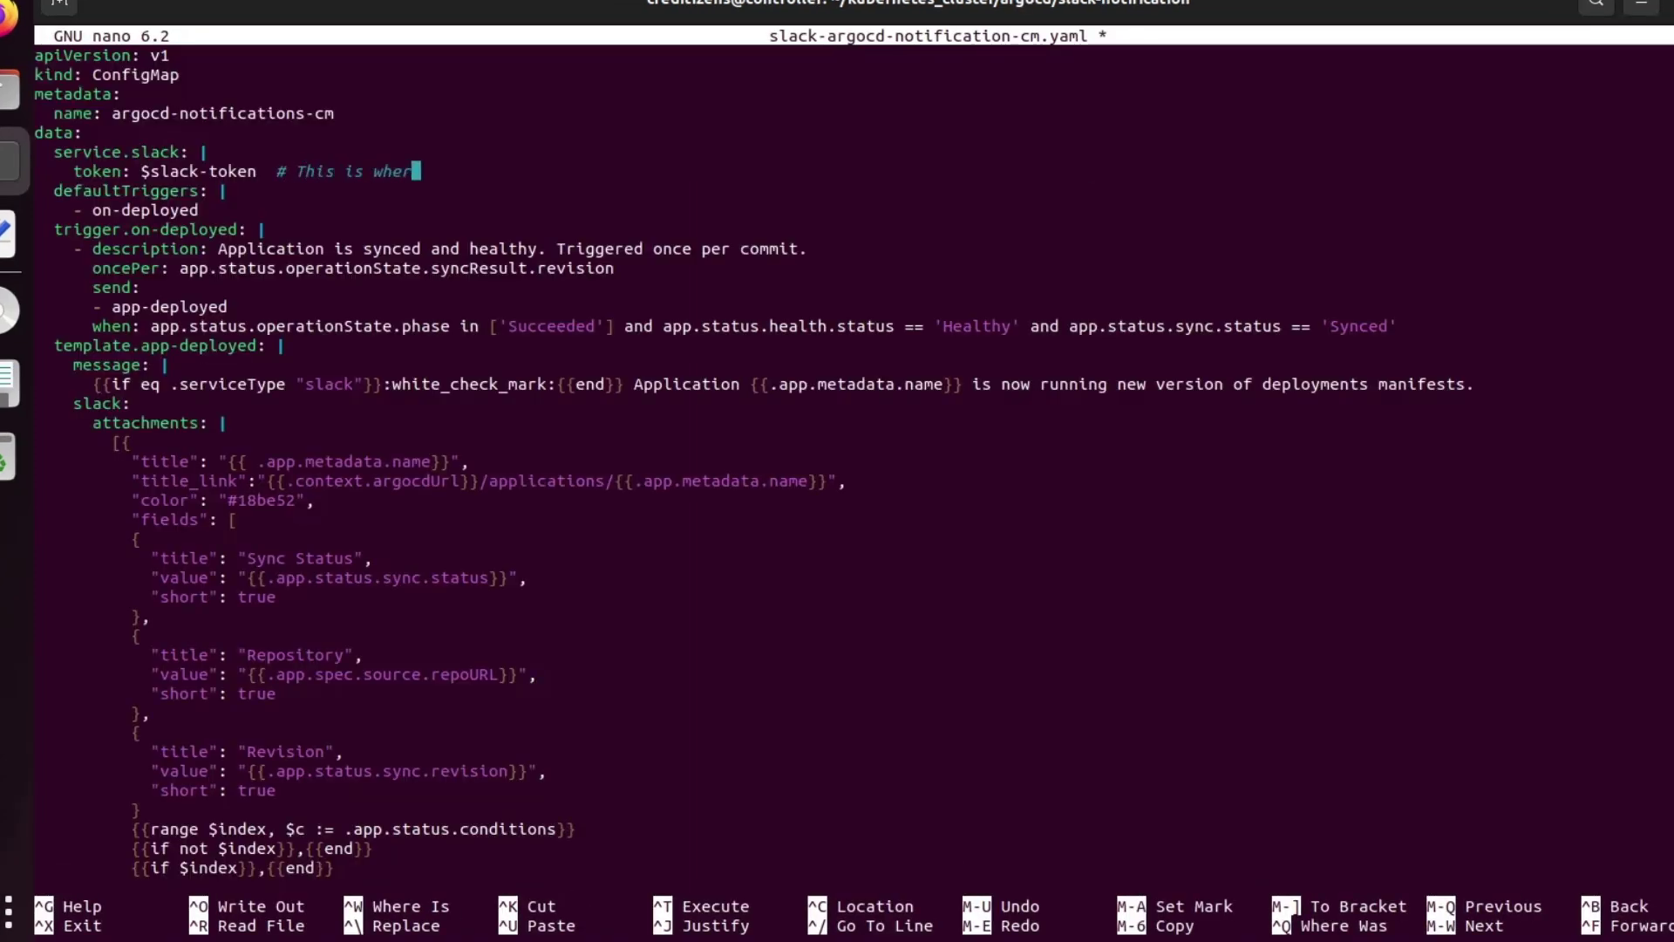
{"action": "type", "text": "e the secret "}
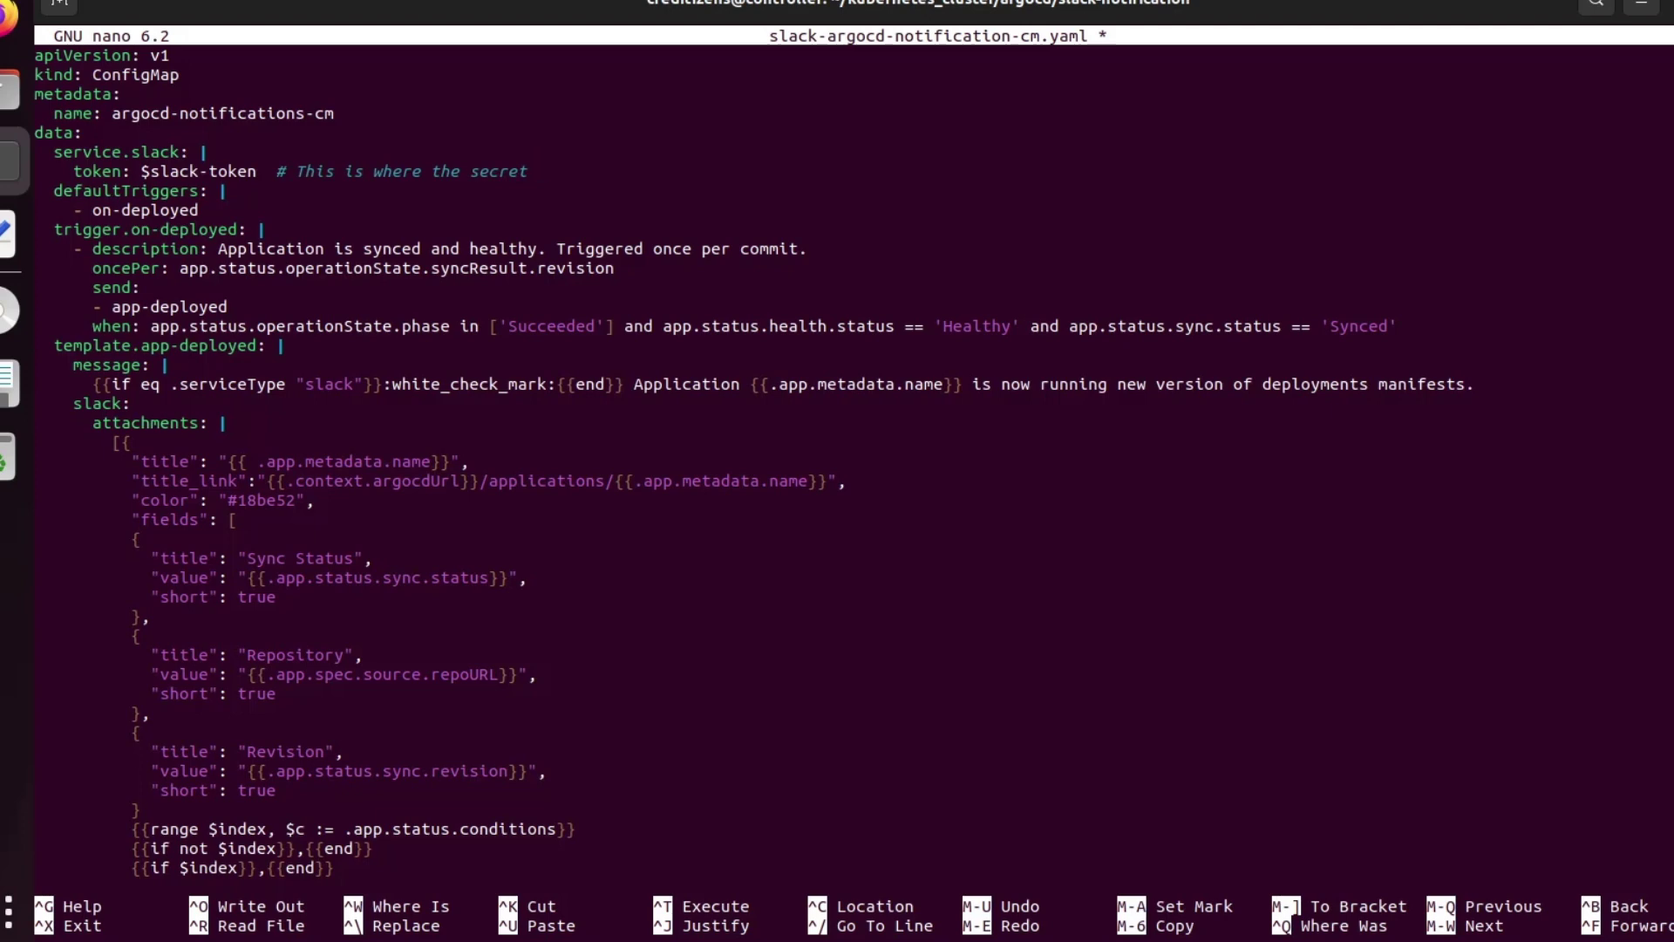
{"action": "type", "text": "token will be"}
{"action": "key", "text": "Down"}
{"action": "key", "text": "Up"}
Finish the token comment and add the {{$c.type}} title and {{$c.message}} value condition lines
{"action": "type", "text": "needed"}
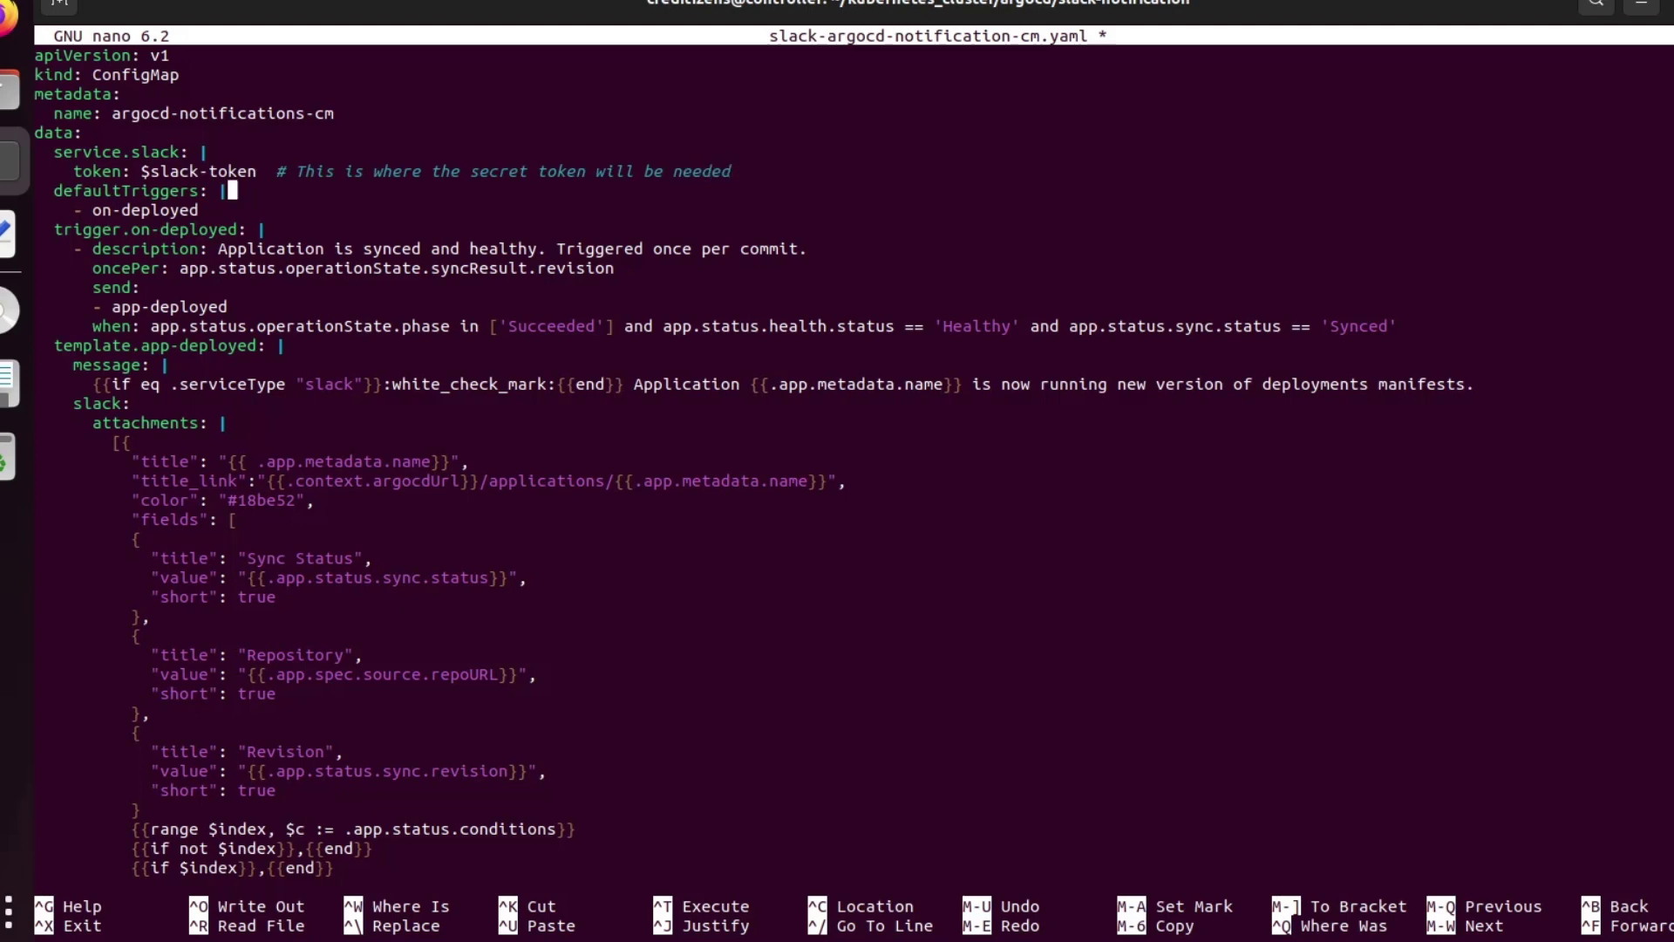
{"action": "key", "text": "Down"}
{"action": "key", "text": "Down"}
{"action": "key", "text": "Down"}
{"action": "key", "text": "Down"}
{"action": "key", "text": "Down"}
{"action": "mouse_move", "coordinate": [807, 249]}
{"action": "left_mouse_down"}
{"action": "mouse_move", "coordinate": [602, 269]}
{"action": "mouse_move", "coordinate": [555, 249]}
{"action": "mouse_move", "coordinate": [345, 251]}
{"action": "left_mouse_up"}
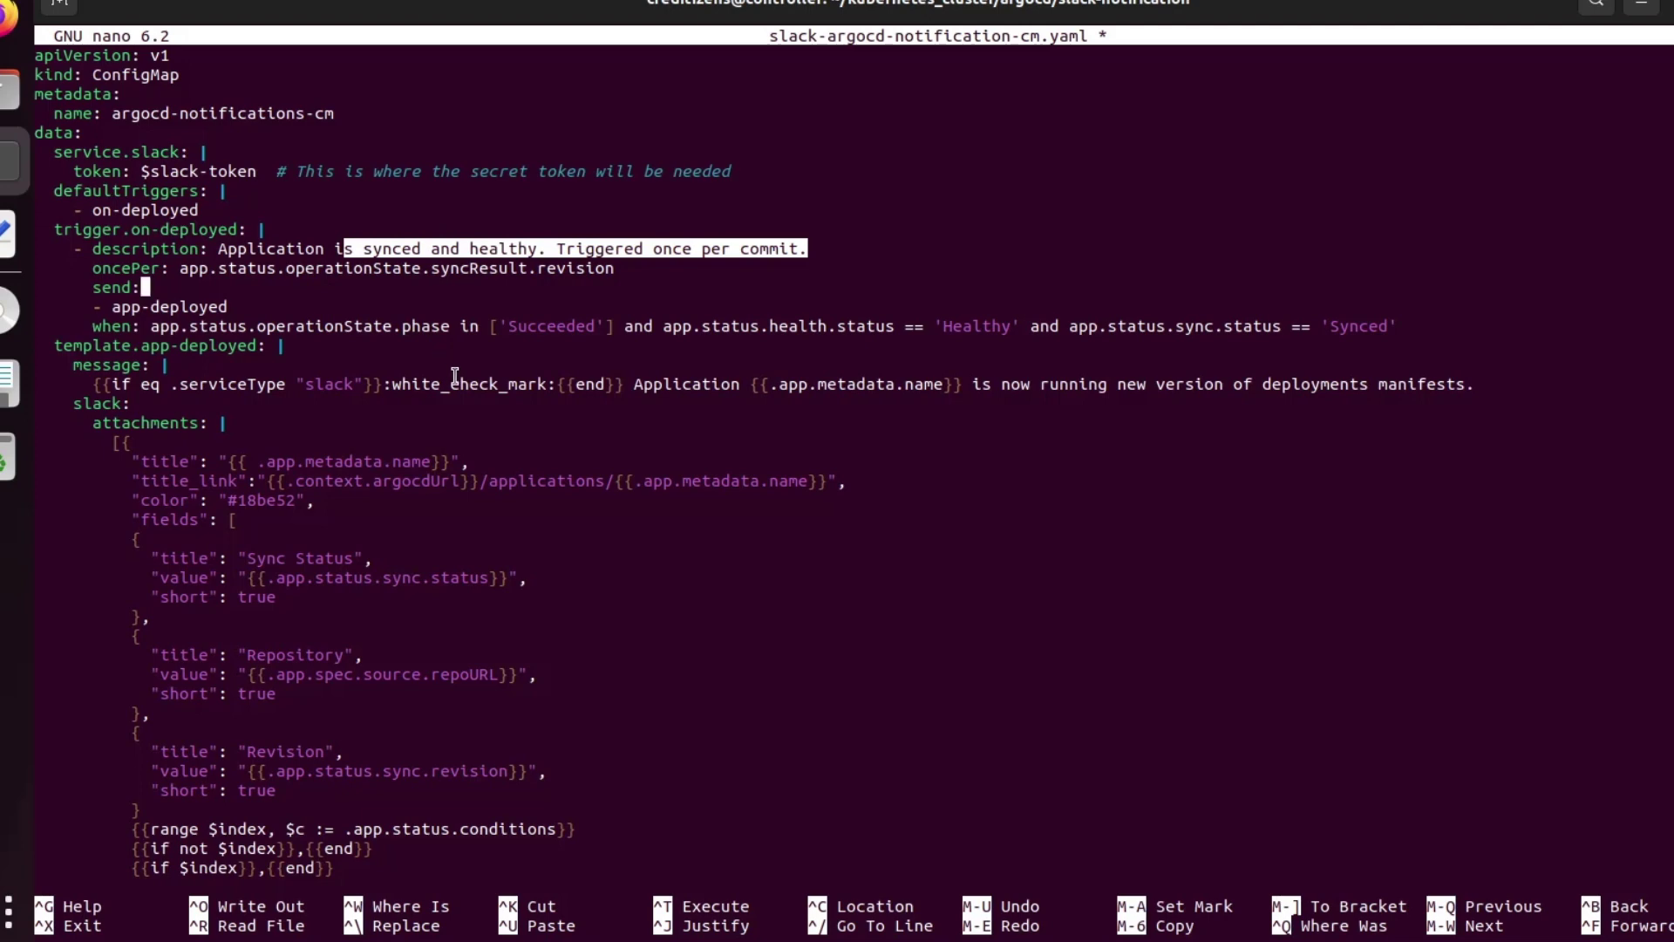
{"action": "key", "text": "Down"}
{"action": "key", "text": "Down"}
{"action": "key", "text": "Down"}
{"action": "key", "text": "Down"}
{"action": "key", "text": "Down"}
{"action": "key", "text": "Down"}
{"action": "key", "text": "Down"}
{"action": "key", "text": "Down"}
{"action": "key", "text": "Down"}
{"action": "key", "text": "Down"}
{"action": "key", "text": "Down"}
{"action": "key", "text": "Down"}
{"action": "key", "text": "Down"}
{"action": "key", "text": "Down"}
{"action": "key", "text": "Down"}
{"action": "key", "text": "Down"}
{"action": "key", "text": "Down"}
{"action": "key", "text": "Down"}
{"action": "key", "text": "Down"}
{"action": "key", "text": "Down"}
{"action": "key", "text": "Down"}
{"action": "key", "text": "Down"}
{"action": "key", "text": "Down"}
{"action": "key", "text": "Down"}
{"action": "key", "text": "Down"}
{"action": "key", "text": "Down"}
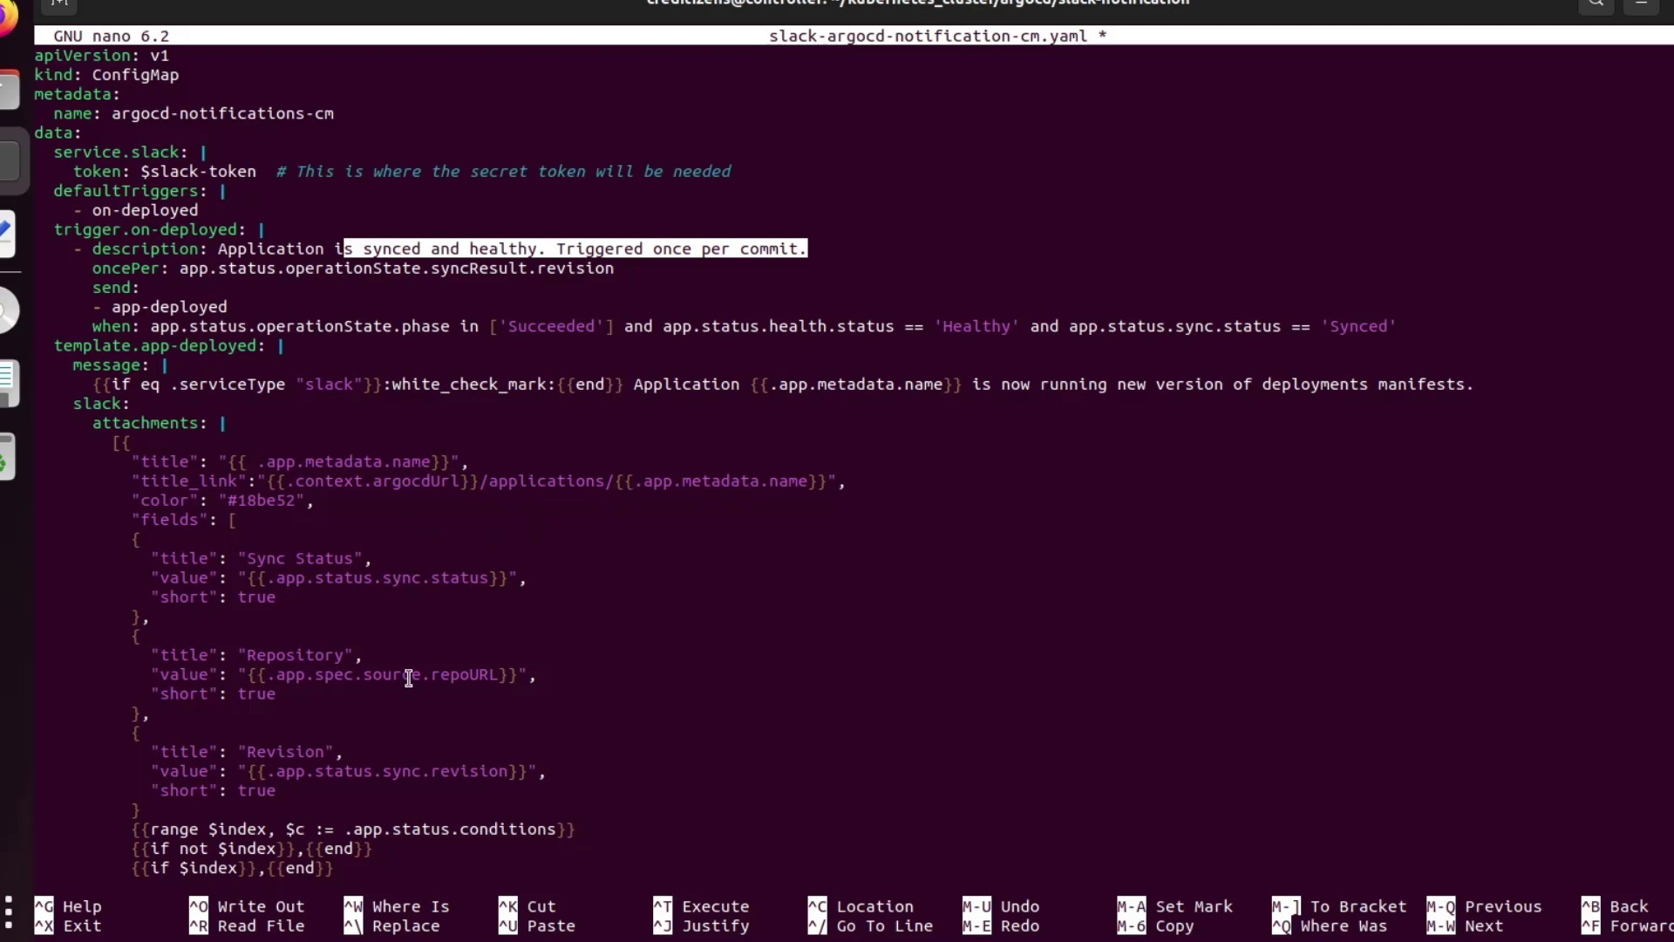
{"action": "type", "text": "{       \"title\": \"{{$c.type}}\","}
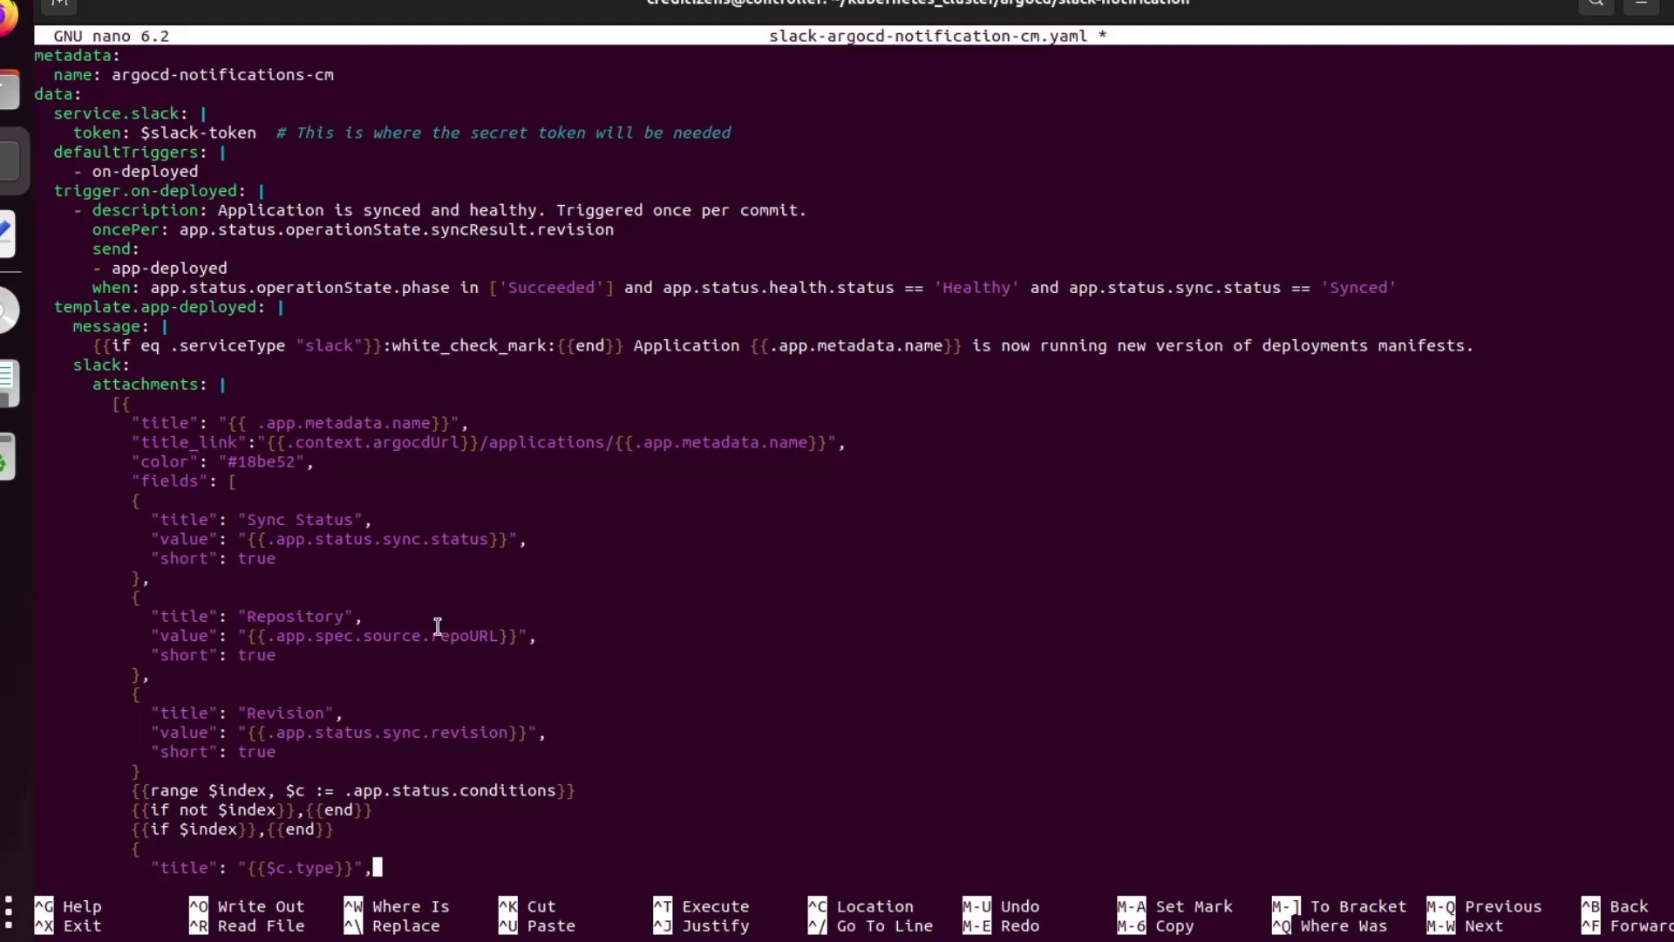
{"action": "left_click_drag", "start_coordinate": [434, 635], "coordinate": [499, 637]}
{"action": "left_click", "coordinate": [380, 549]}
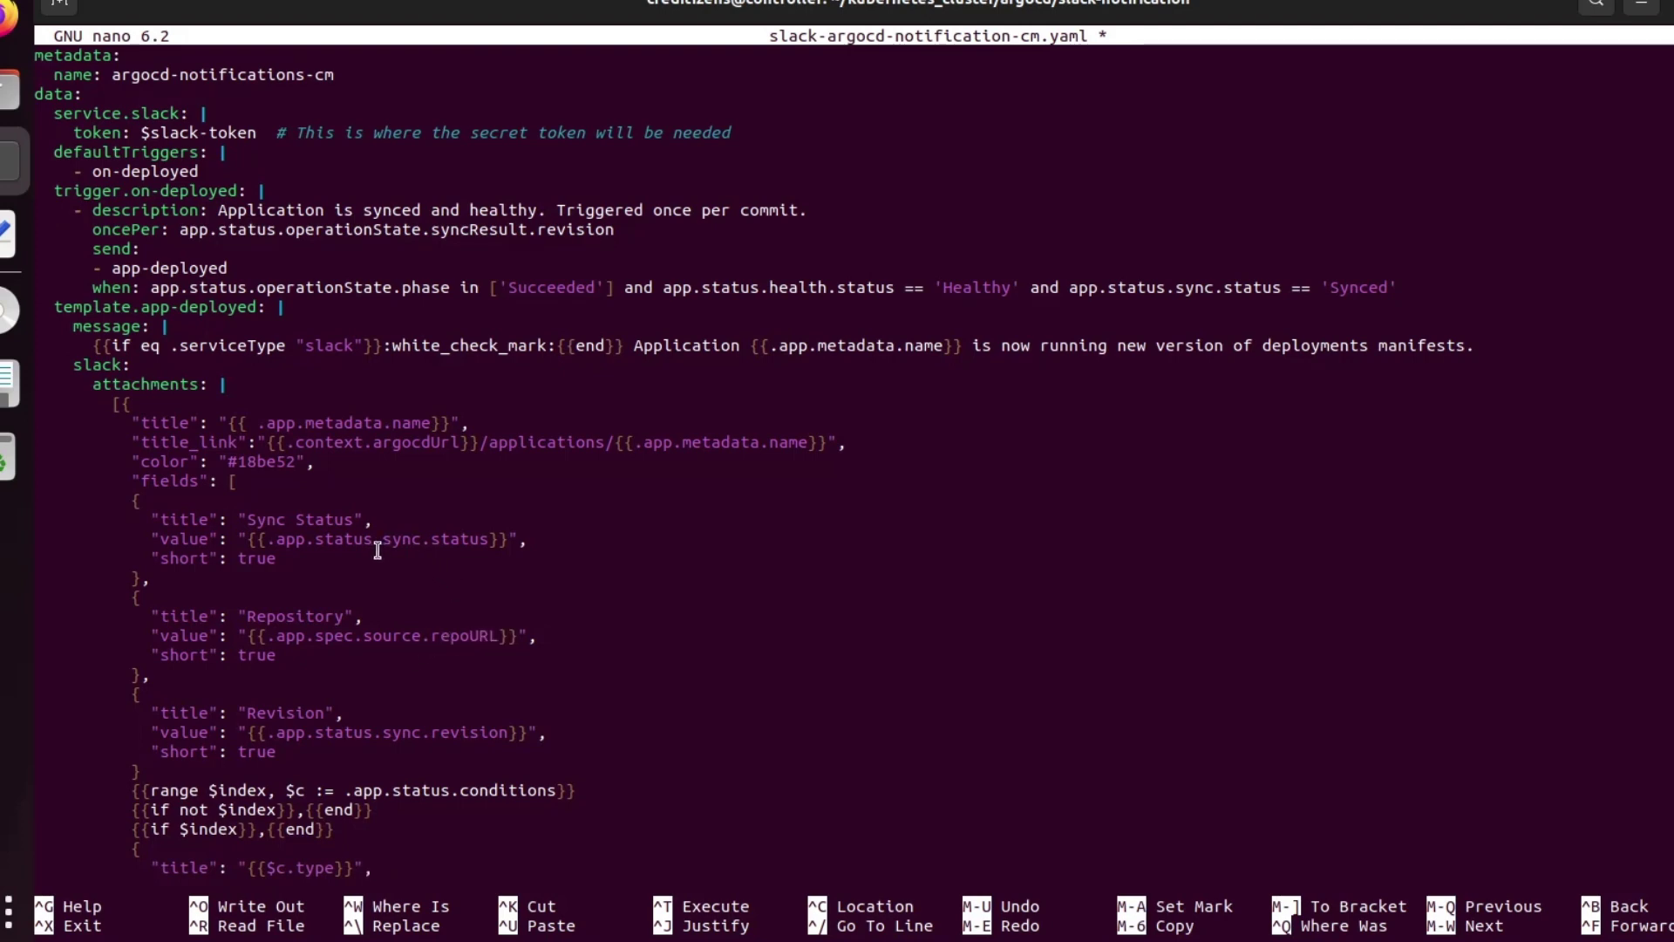
{"action": "left_click_drag", "start_coordinate": [494, 548], "coordinate": [343, 532]}
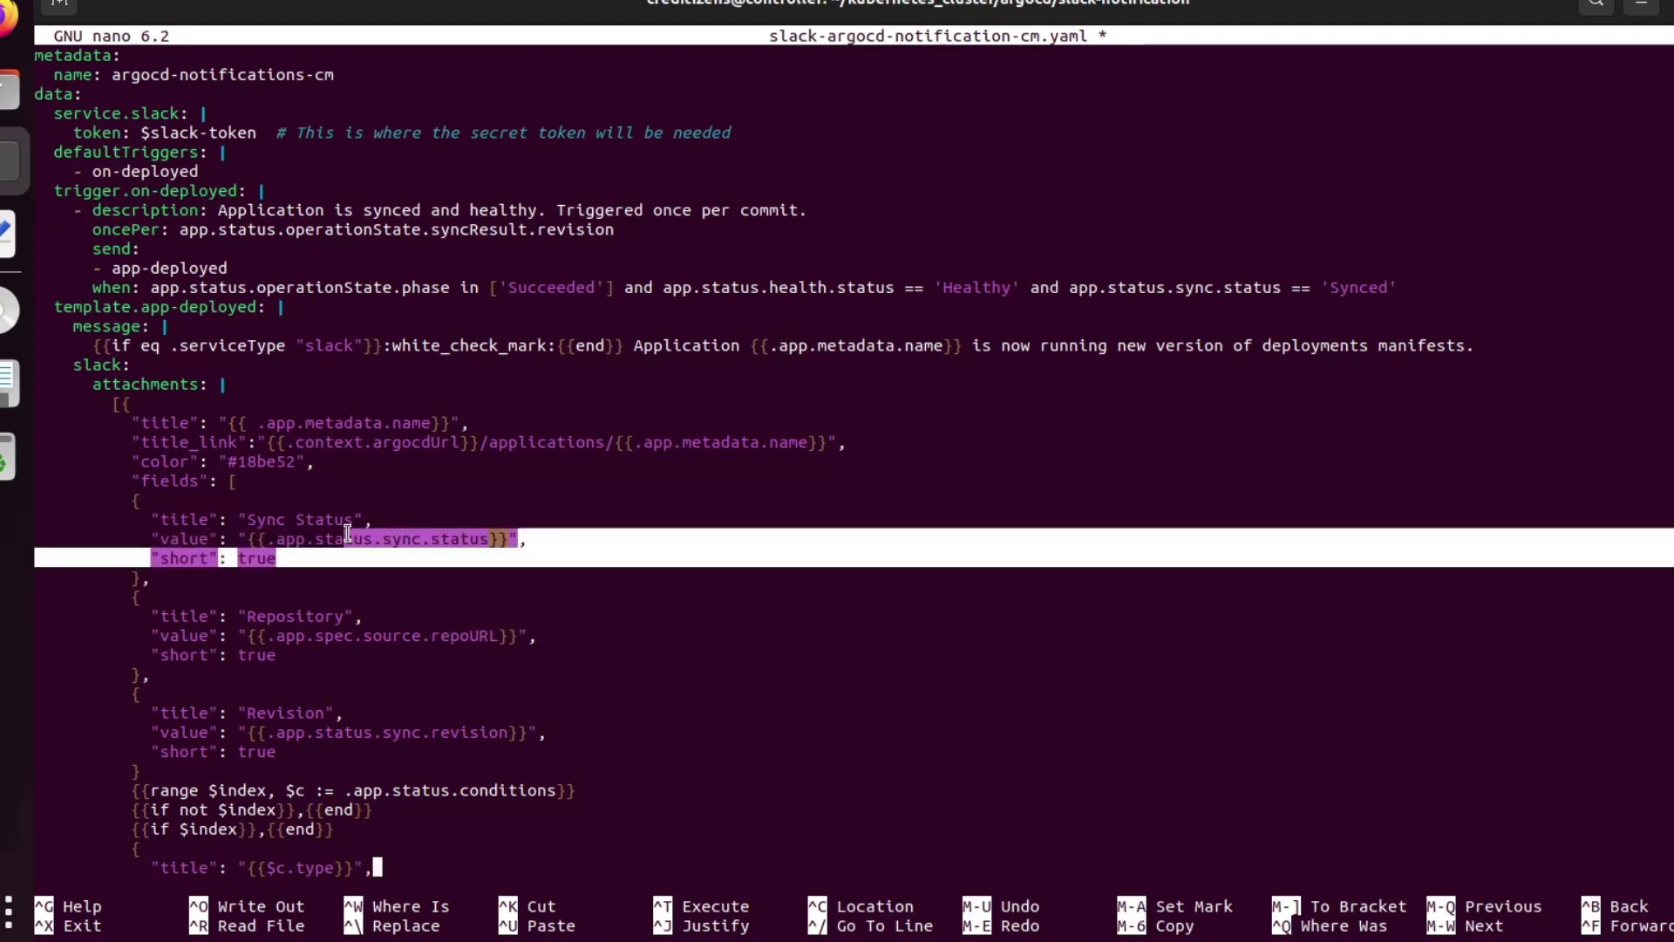
{"action": "left_click", "coordinate": [340, 628]}
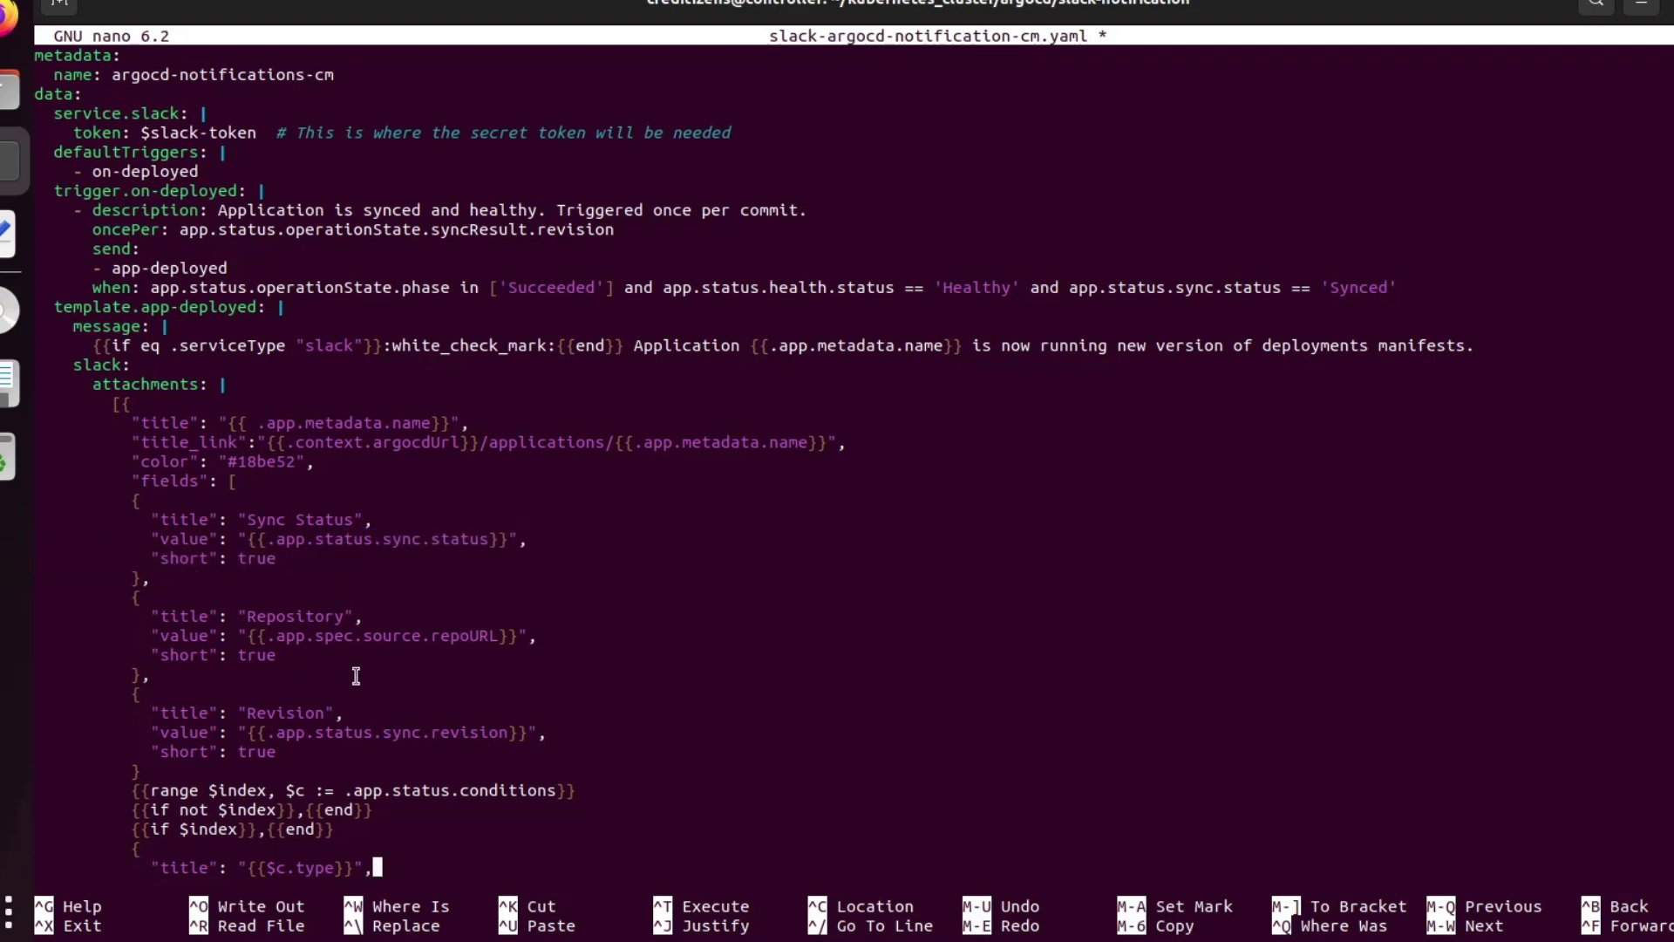
{"action": "type", "text": "\"value\": \"{{$c.message}}\","}
{"action": "type", "text": "\"short\": true      }      {{end}}      ]     }]"}
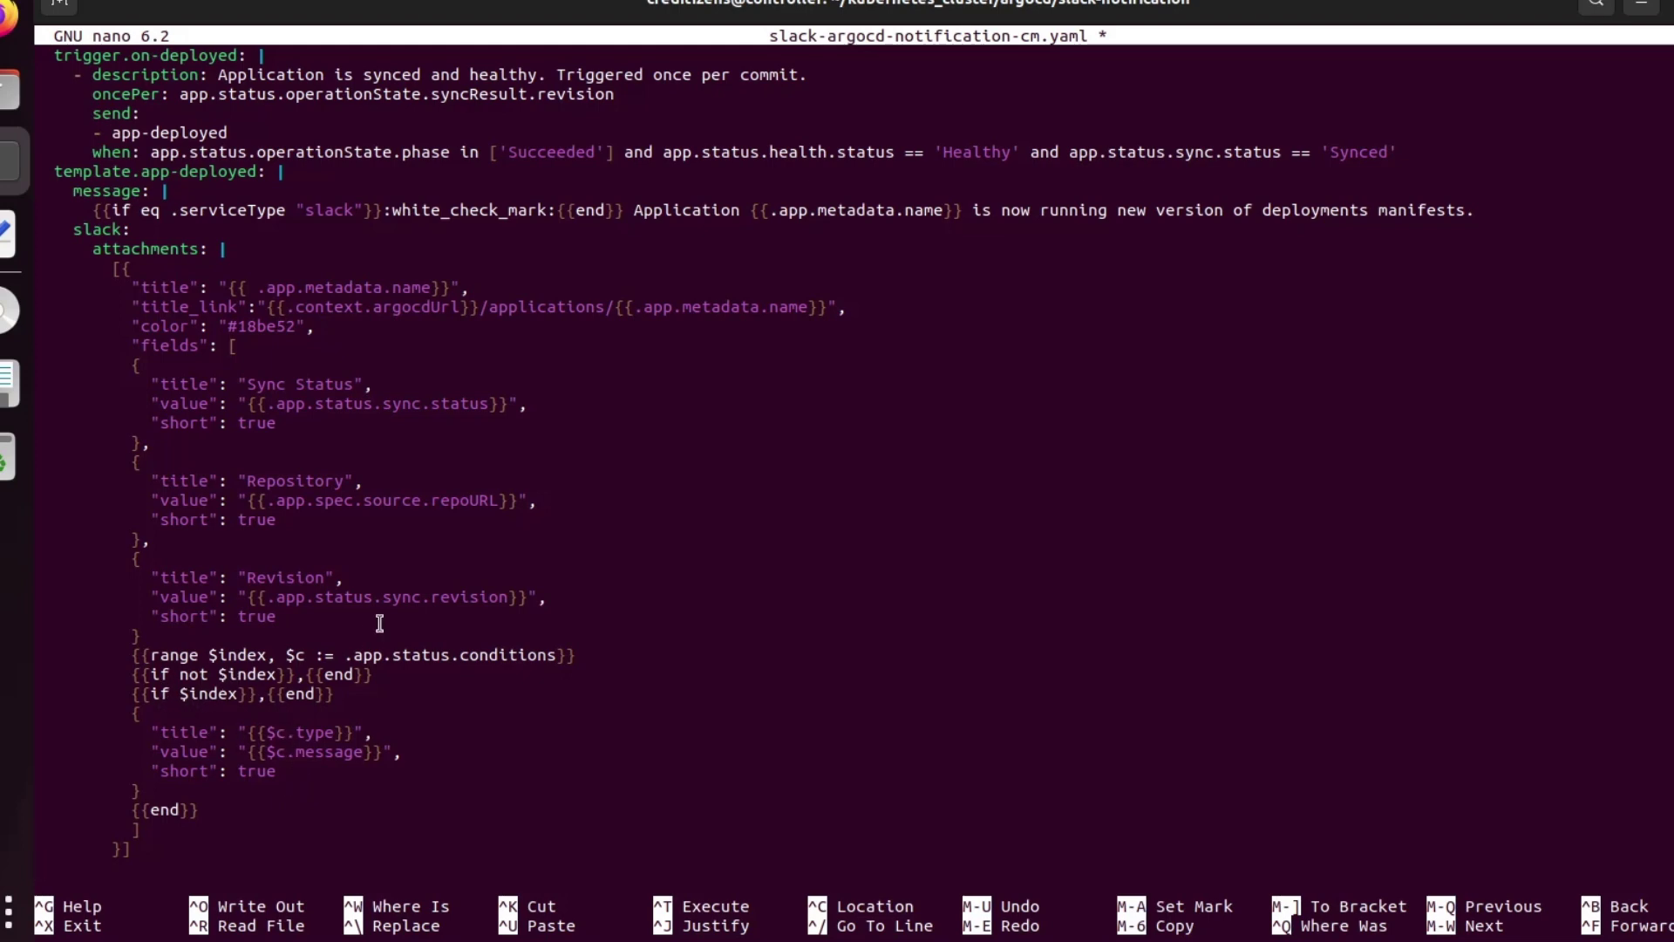
Save slack-argocd-notification-cm.yaml and exit nano to the shell
{"action": "key", "text": "ctrl+o"}
{"action": "key", "text": "Return"}
{"action": "key", "text": "ctrl+x"}
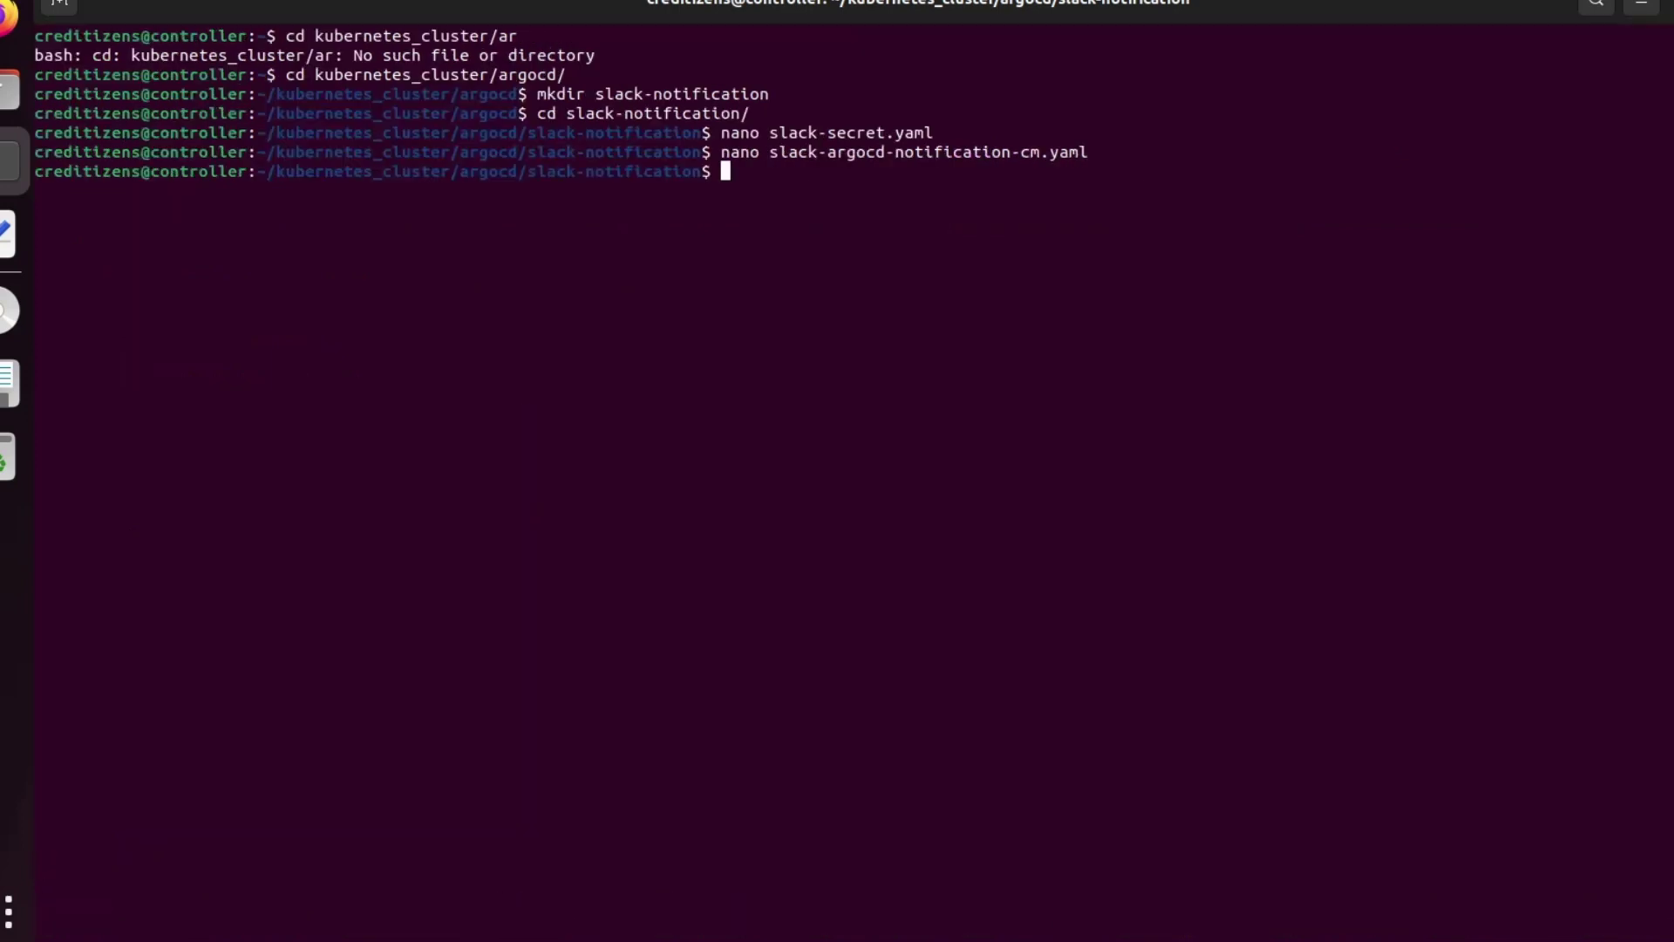
Run mv to rename slack-secret.yaml to slack-argocd-secret.yaml in the terminal
{"action": "type", "text": "mv sla"}
{"action": "key", "text": "Tab"}
{"action": "type", "text": "s"}
{"action": "key", "text": "Tab"}
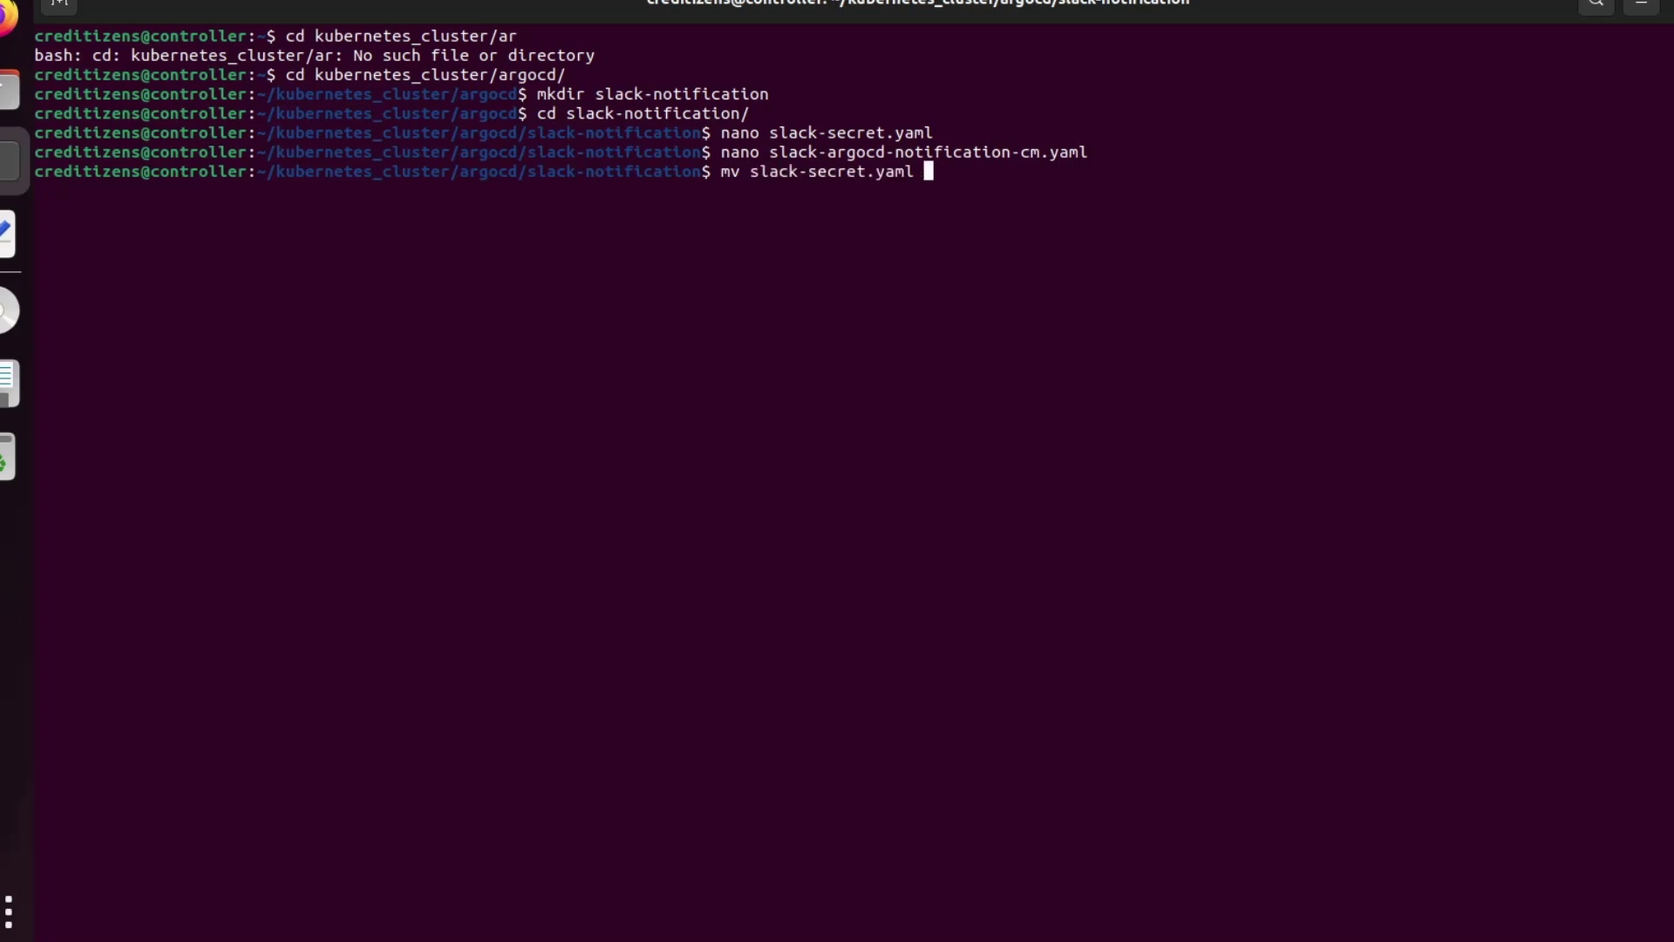
{"action": "type", "text": "sl"}
{"action": "key", "text": "Tab"}
{"action": "type", "text": "s"}
{"action": "key", "text": "Tab"}
{"action": "key", "text": "Left"}
{"action": "key", "text": "Left"}
{"action": "key", "text": "Left"}
{"action": "key", "text": "Left"}
{"action": "key", "text": "Left"}
{"action": "key", "text": "Left"}
{"action": "key", "text": "Left"}
{"action": "key", "text": "Left"}
{"action": "key", "text": "Left"}
{"action": "key", "text": "Left"}
{"action": "key", "text": "Left"}
{"action": "type", "text": "argocd-"}
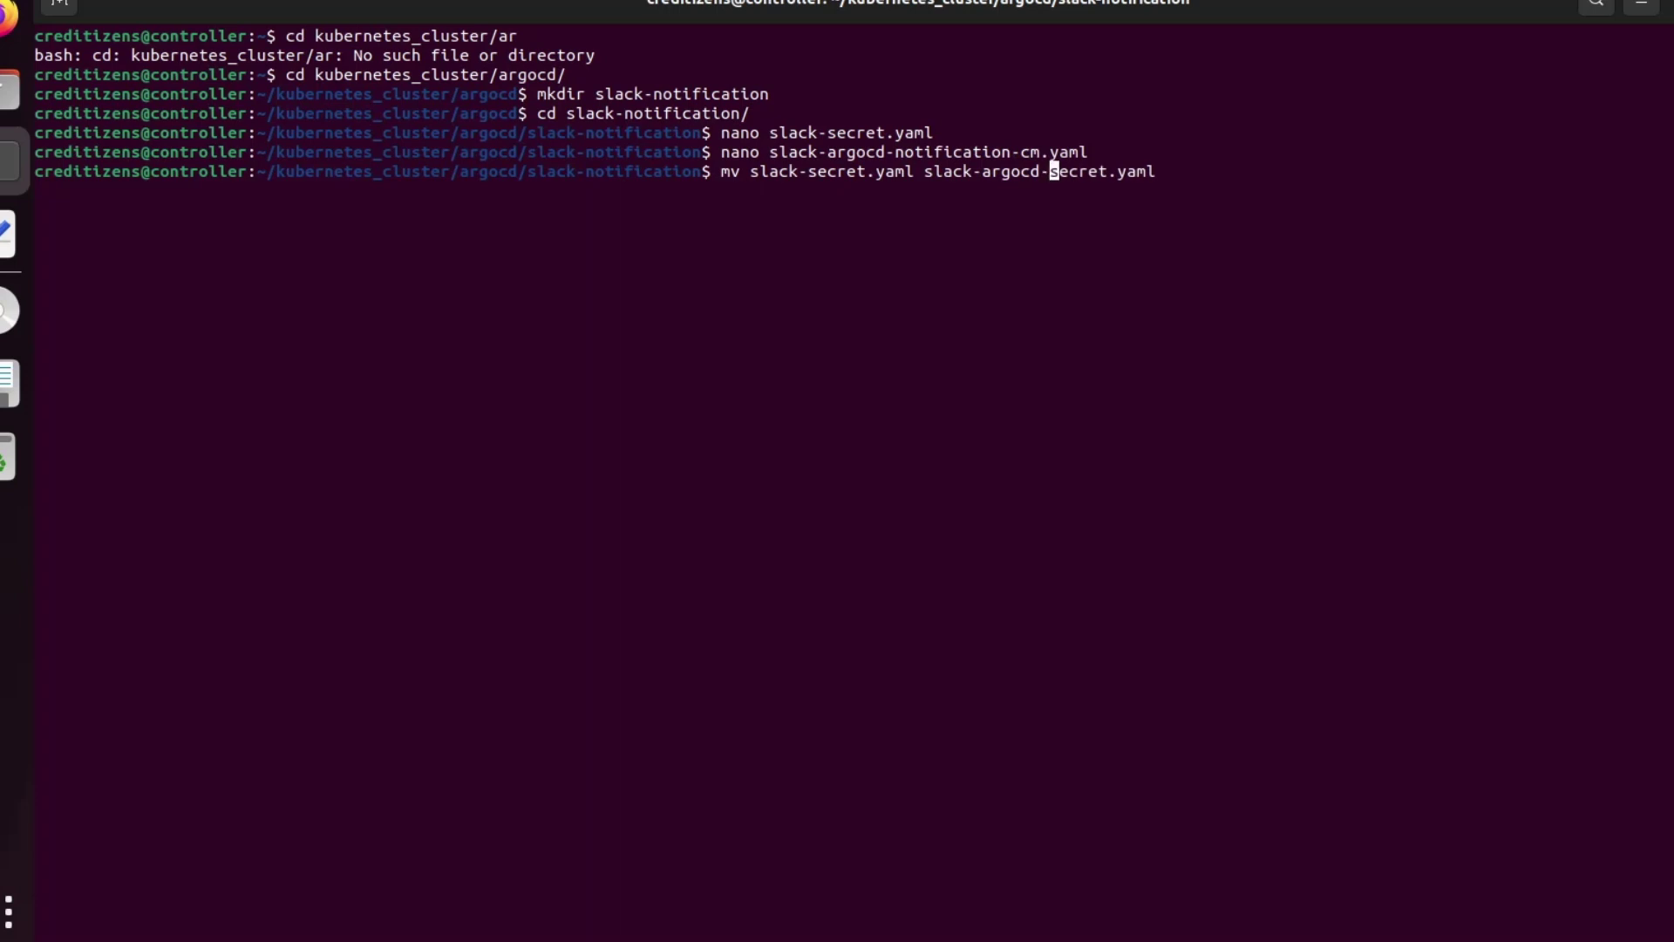
{"action": "key", "text": "Return"}
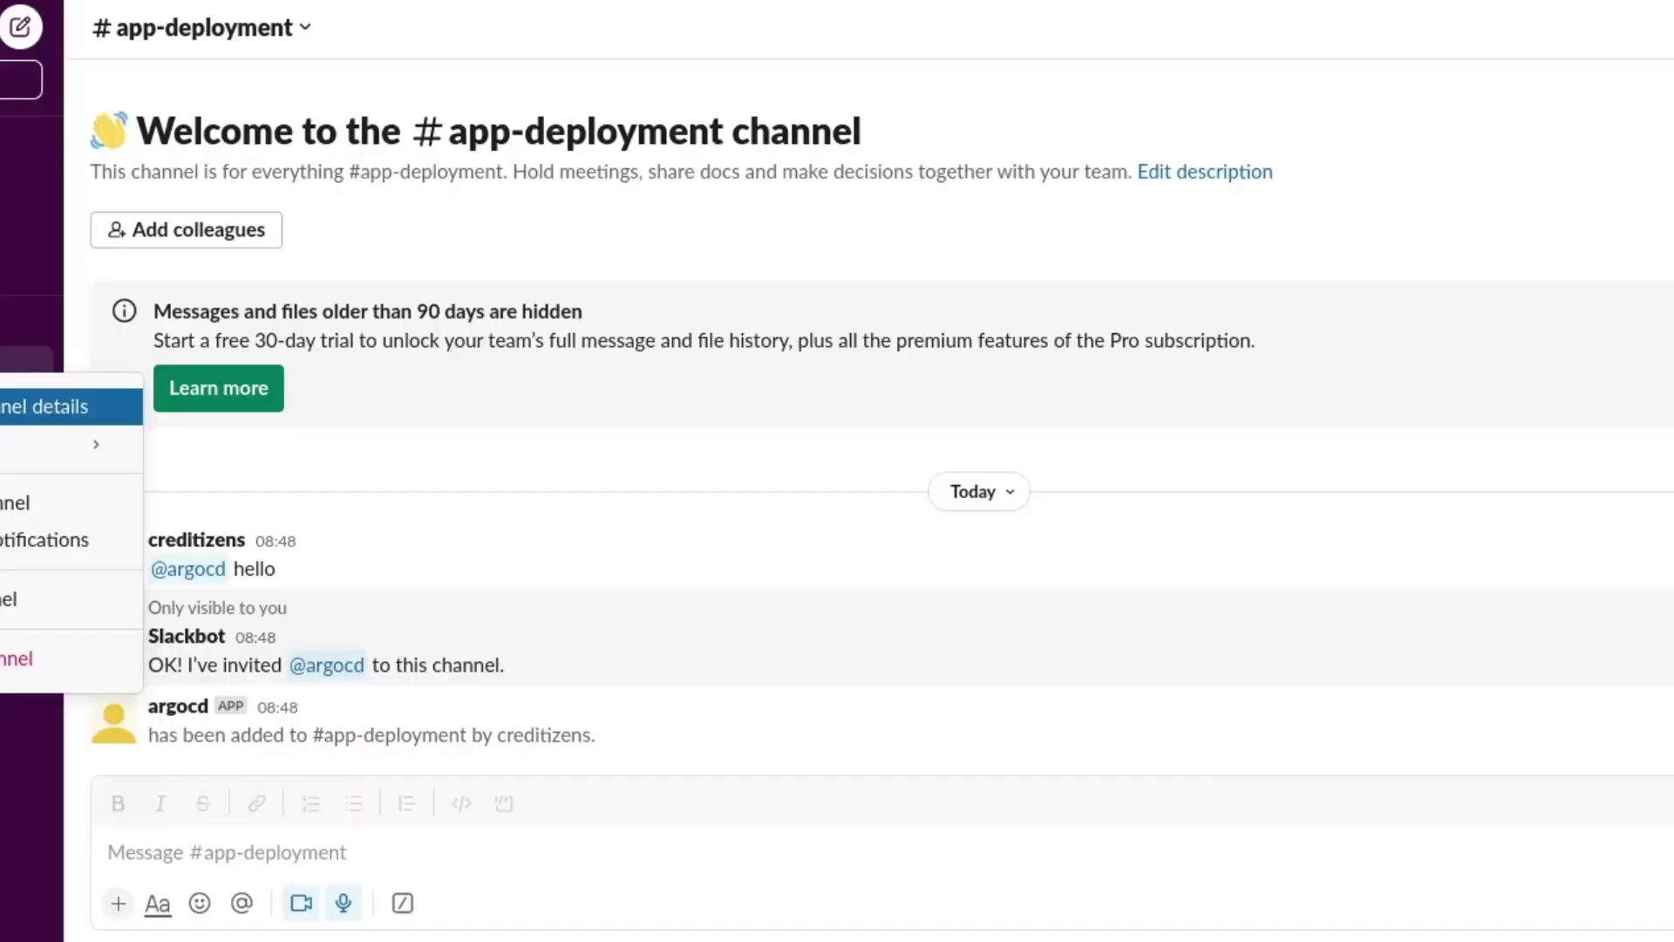
Change #app-deployment to a private channel from its channel details Settings
{"action": "left_click", "coordinate": [52, 406]}
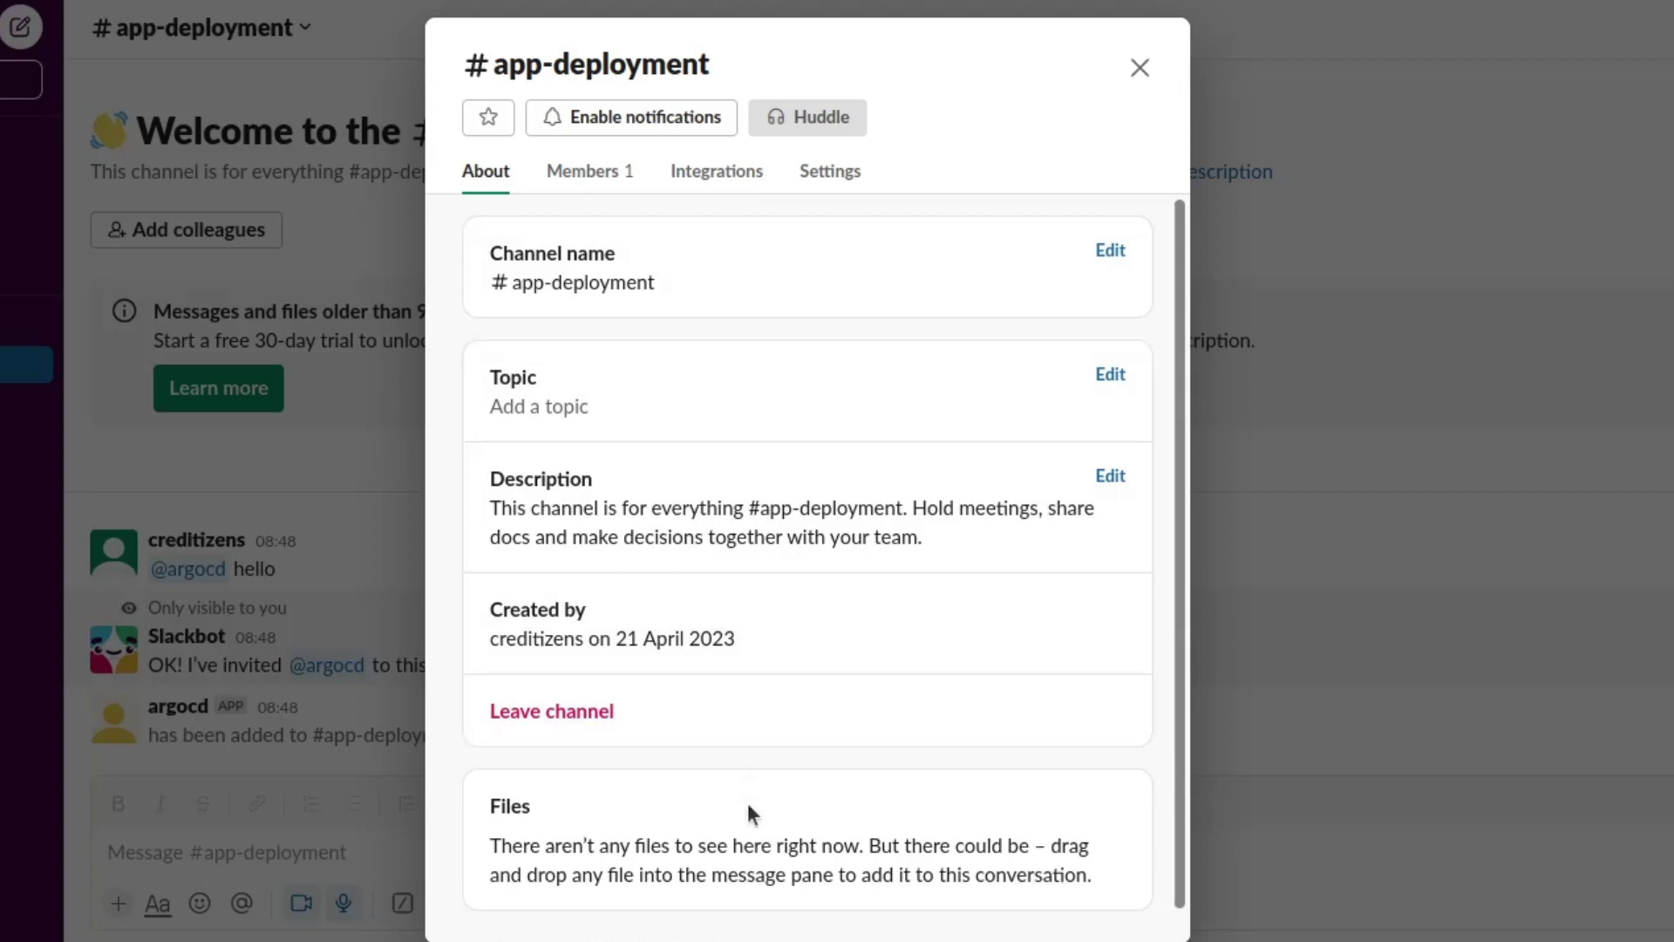
{"action": "scroll", "coordinate": [747, 806], "scroll_direction": "down", "scroll_amount": 1}
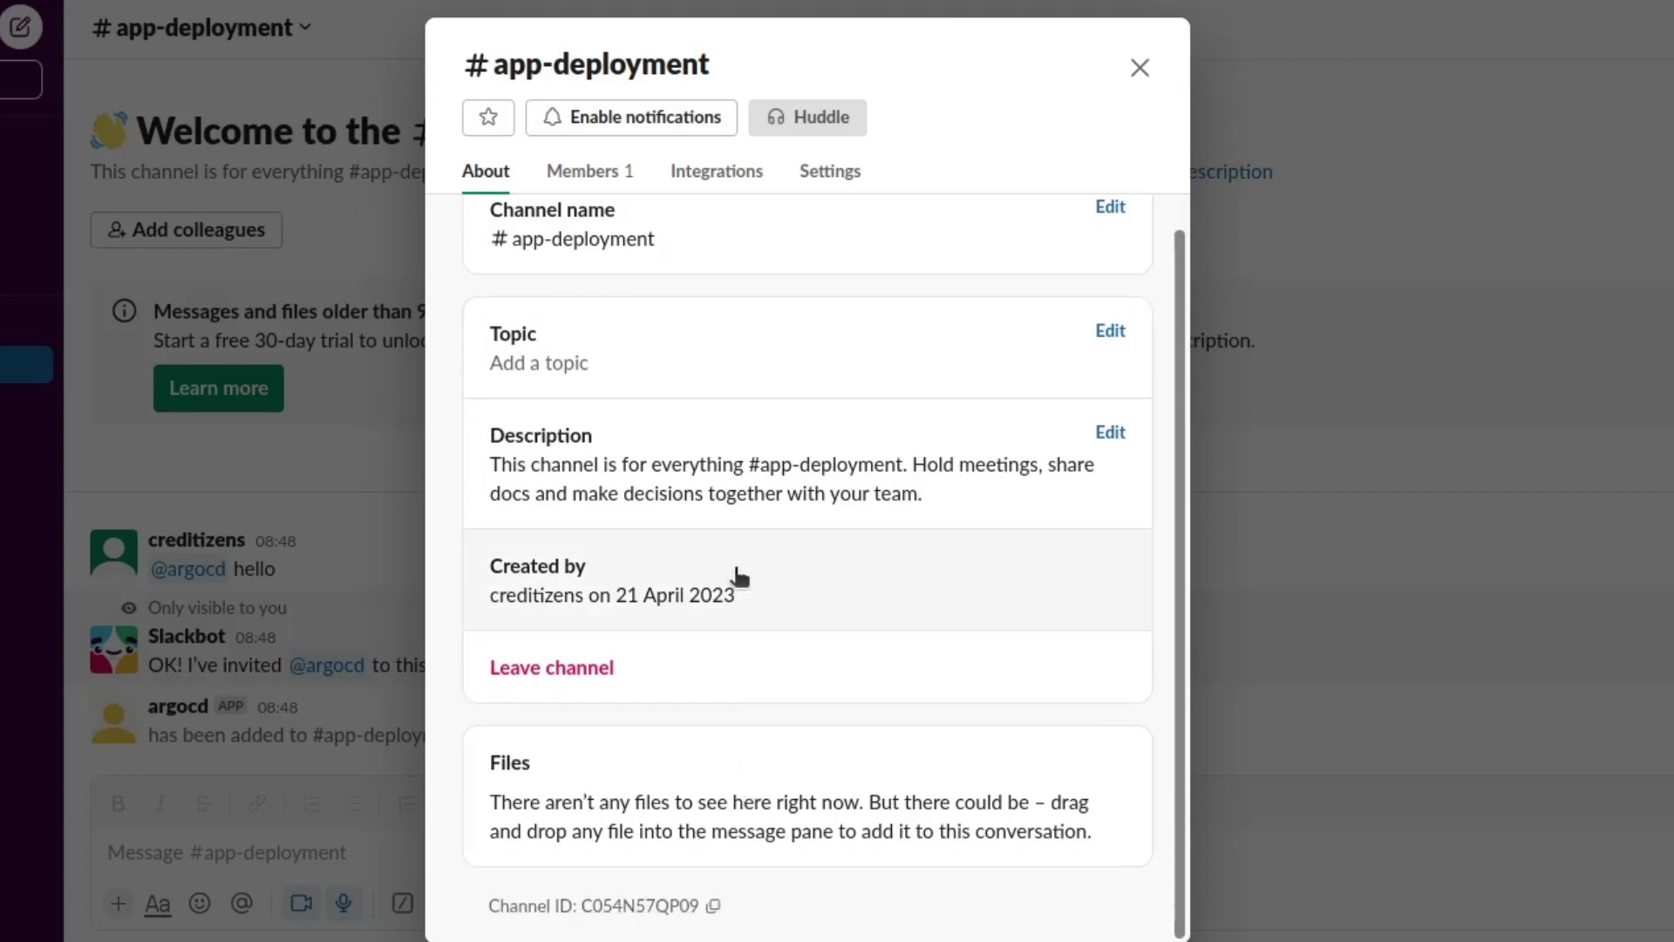
{"action": "scroll", "coordinate": [739, 576], "scroll_direction": "up", "scroll_amount": 1}
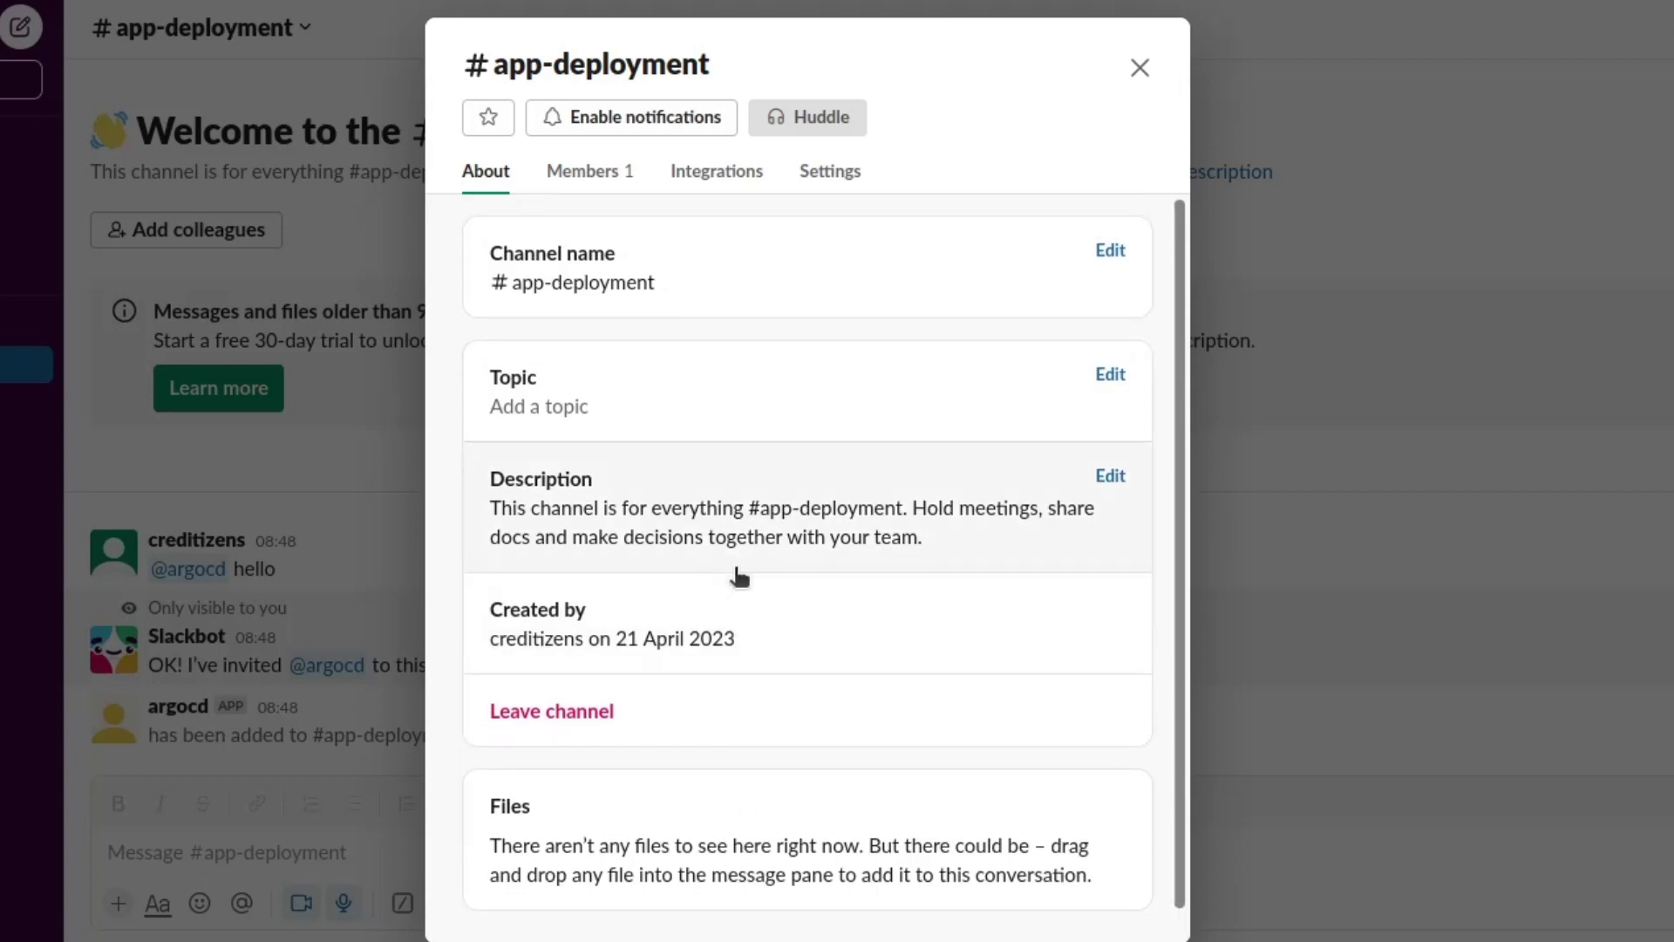
{"action": "left_click", "coordinate": [716, 173]}
{"action": "left_click", "coordinate": [828, 171]}
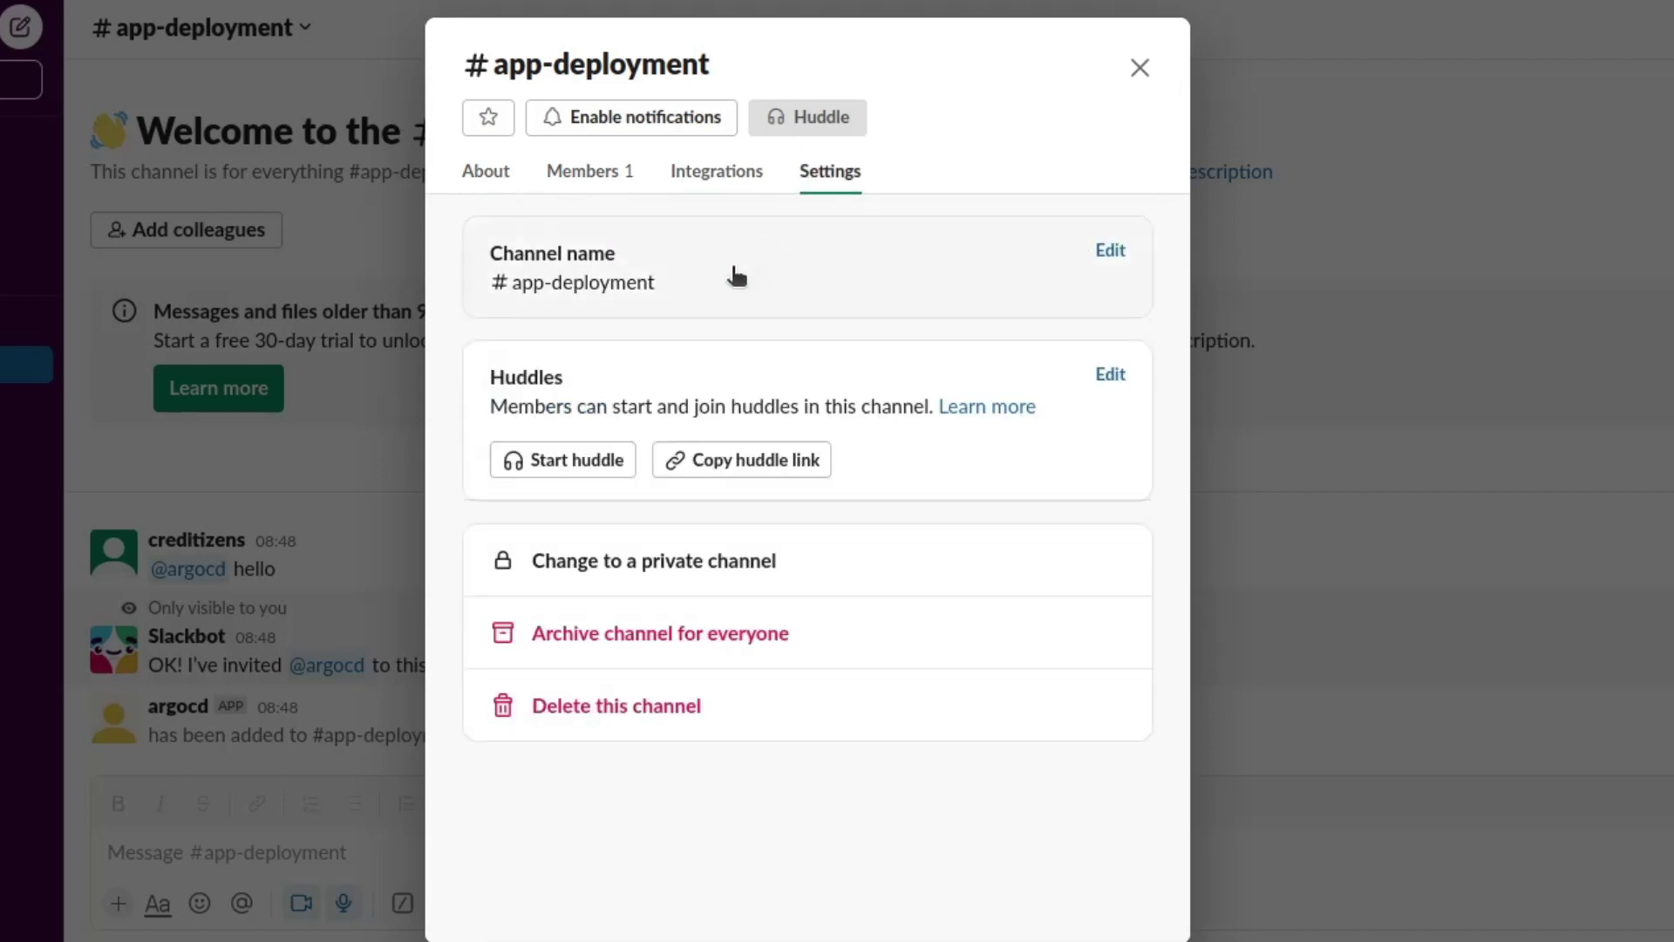
{"action": "left_click", "coordinate": [716, 567]}
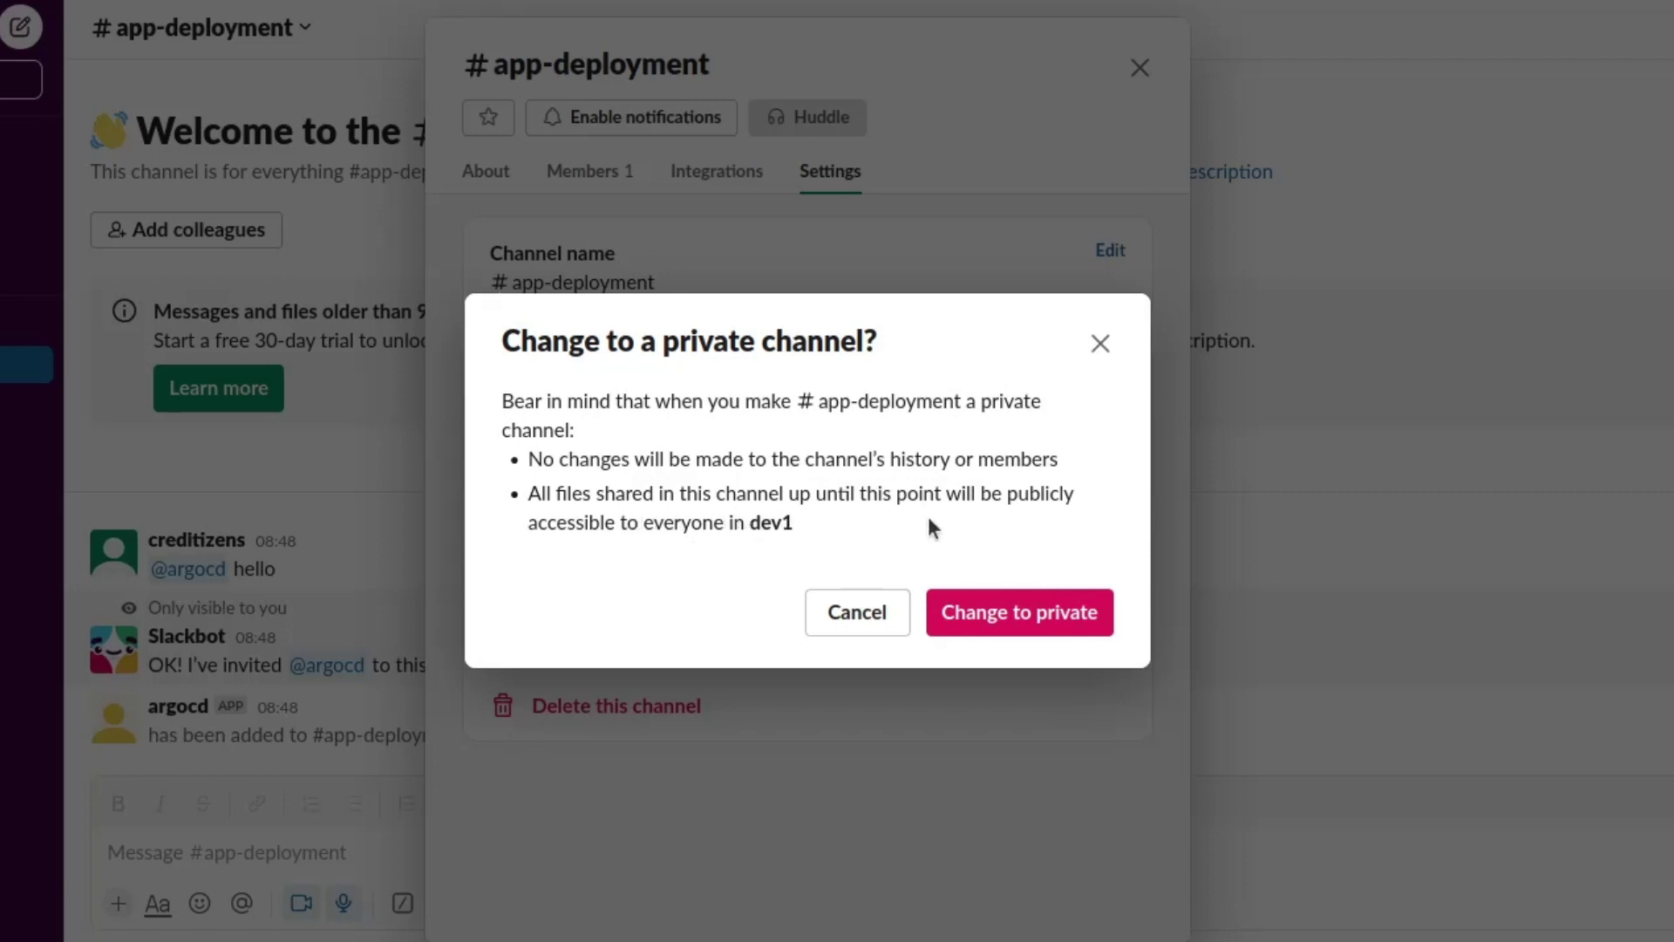
{"action": "left_click", "coordinate": [1026, 617]}
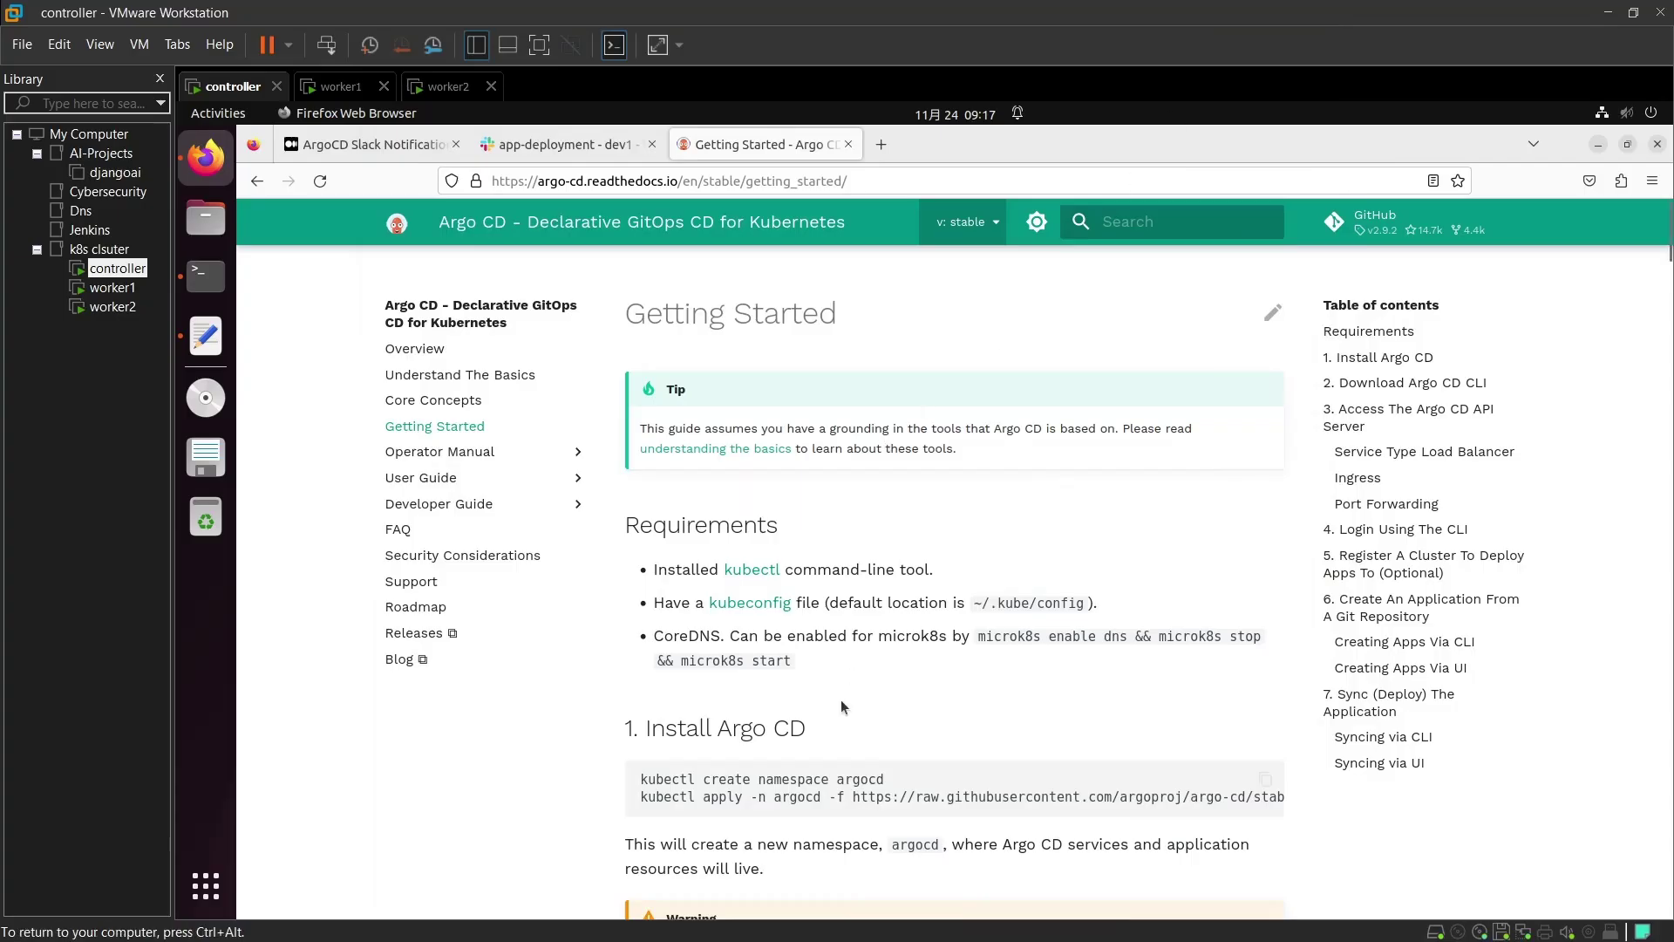
Skim the Argo CD Getting Started install steps, then bring the terminal forward
{"action": "scroll", "coordinate": [841, 699], "scroll_direction": "down", "scroll_amount": 4}
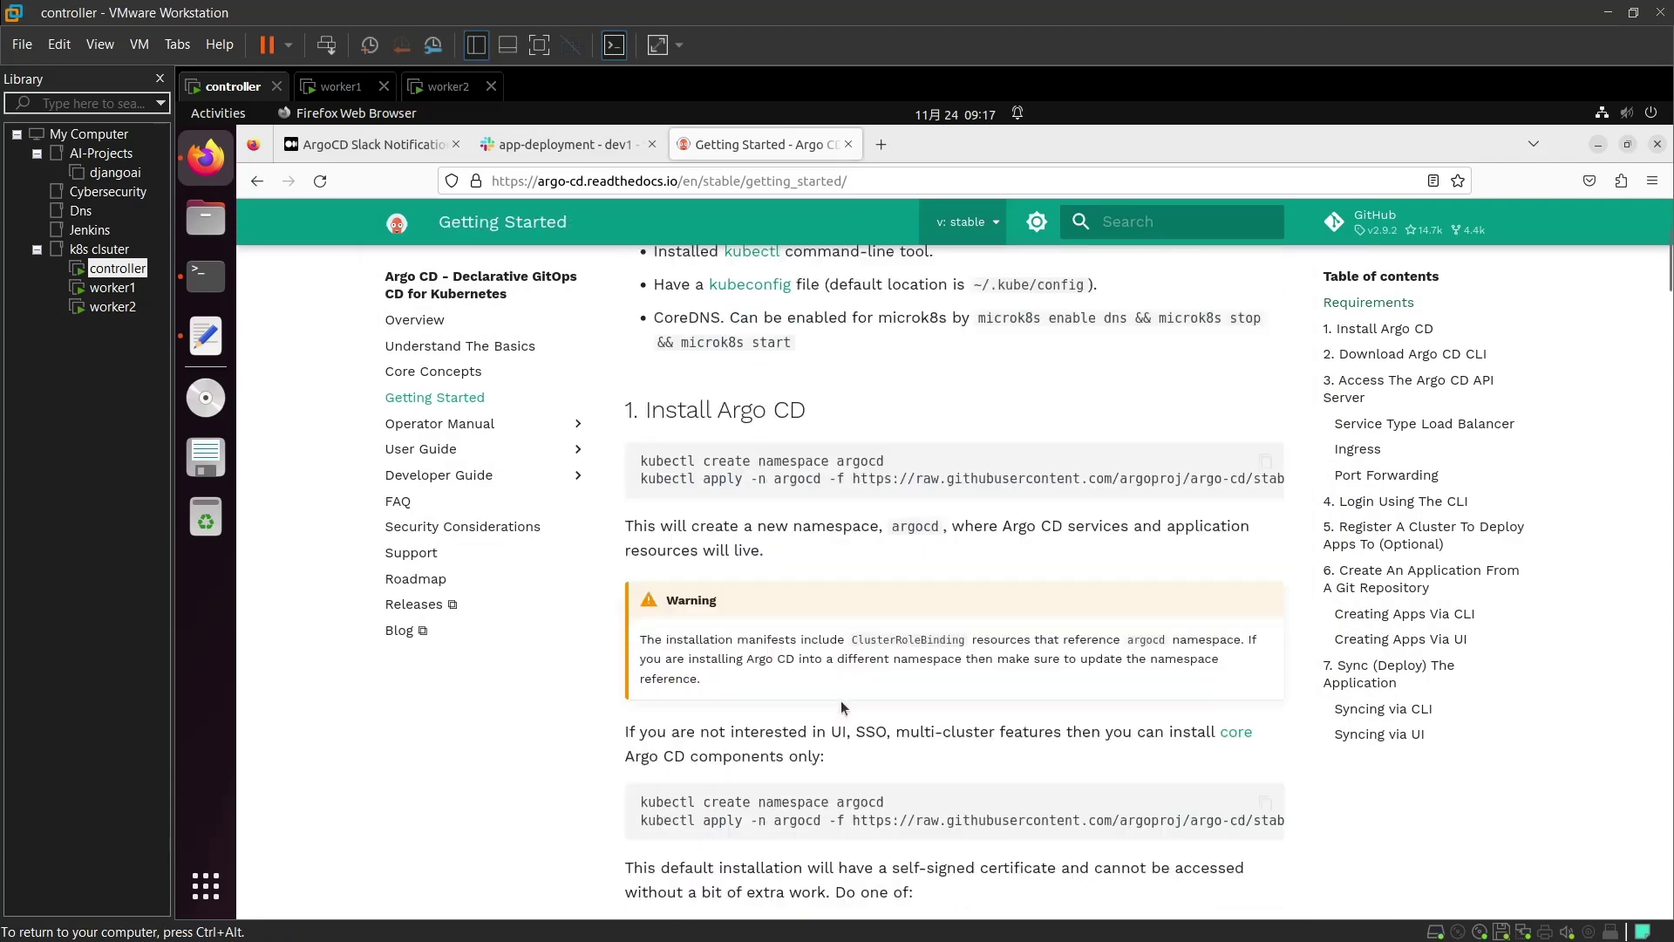
{"action": "scroll", "coordinate": [841, 699], "scroll_direction": "down", "scroll_amount": 15}
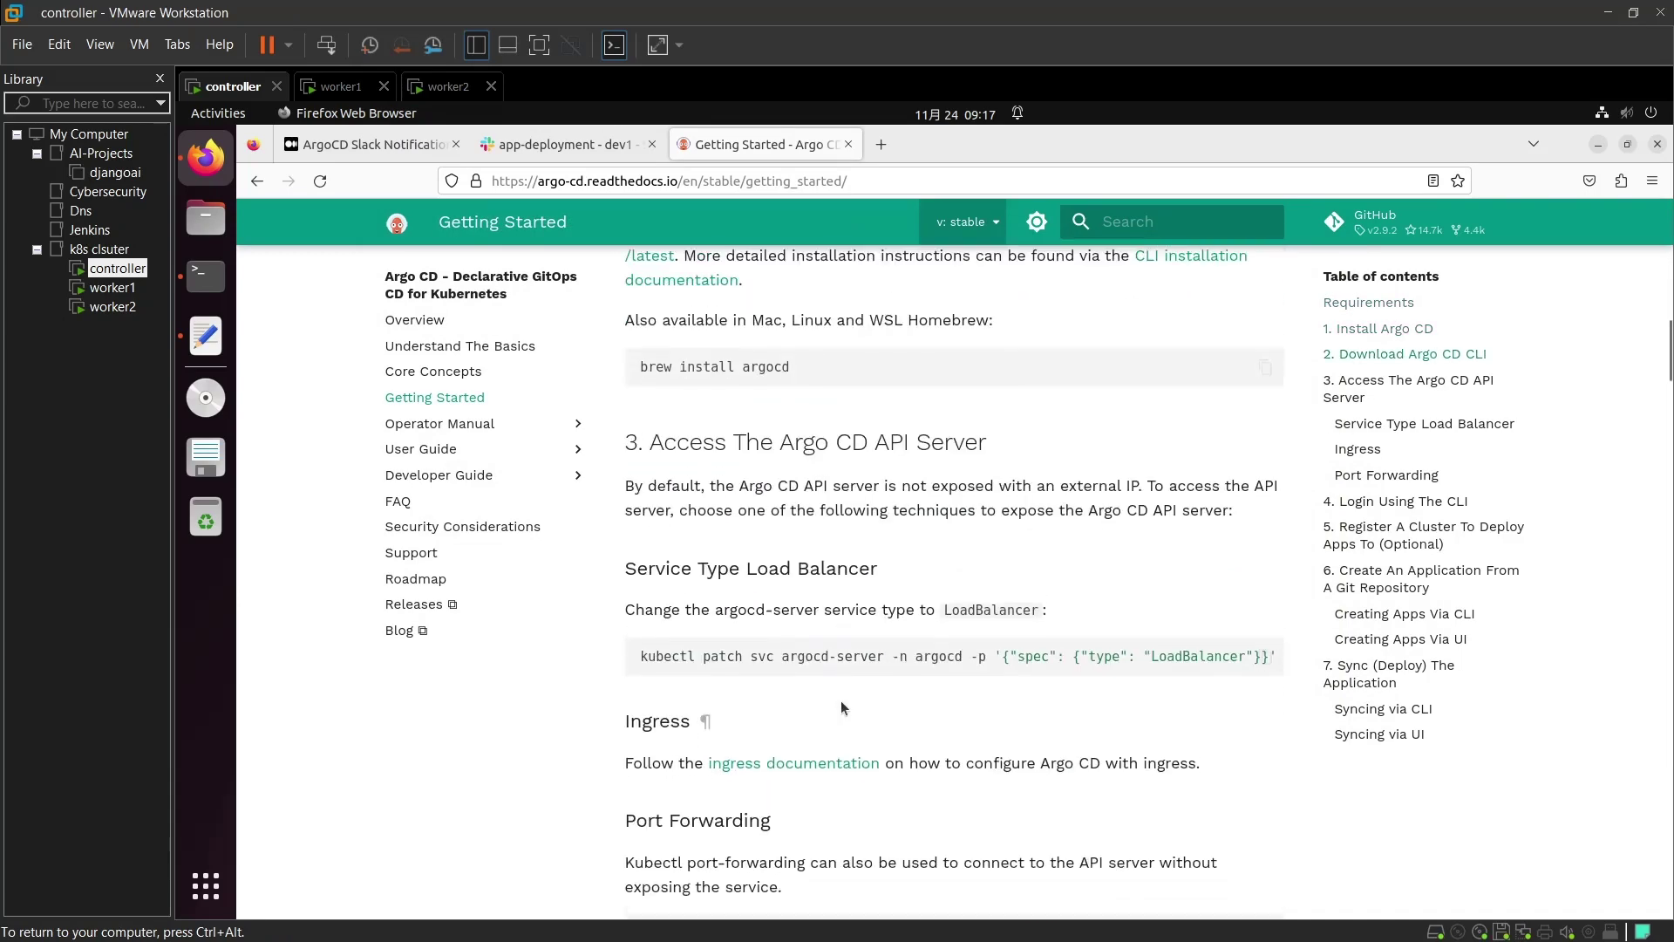
{"action": "scroll", "coordinate": [841, 699], "scroll_direction": "up", "scroll_amount": 20}
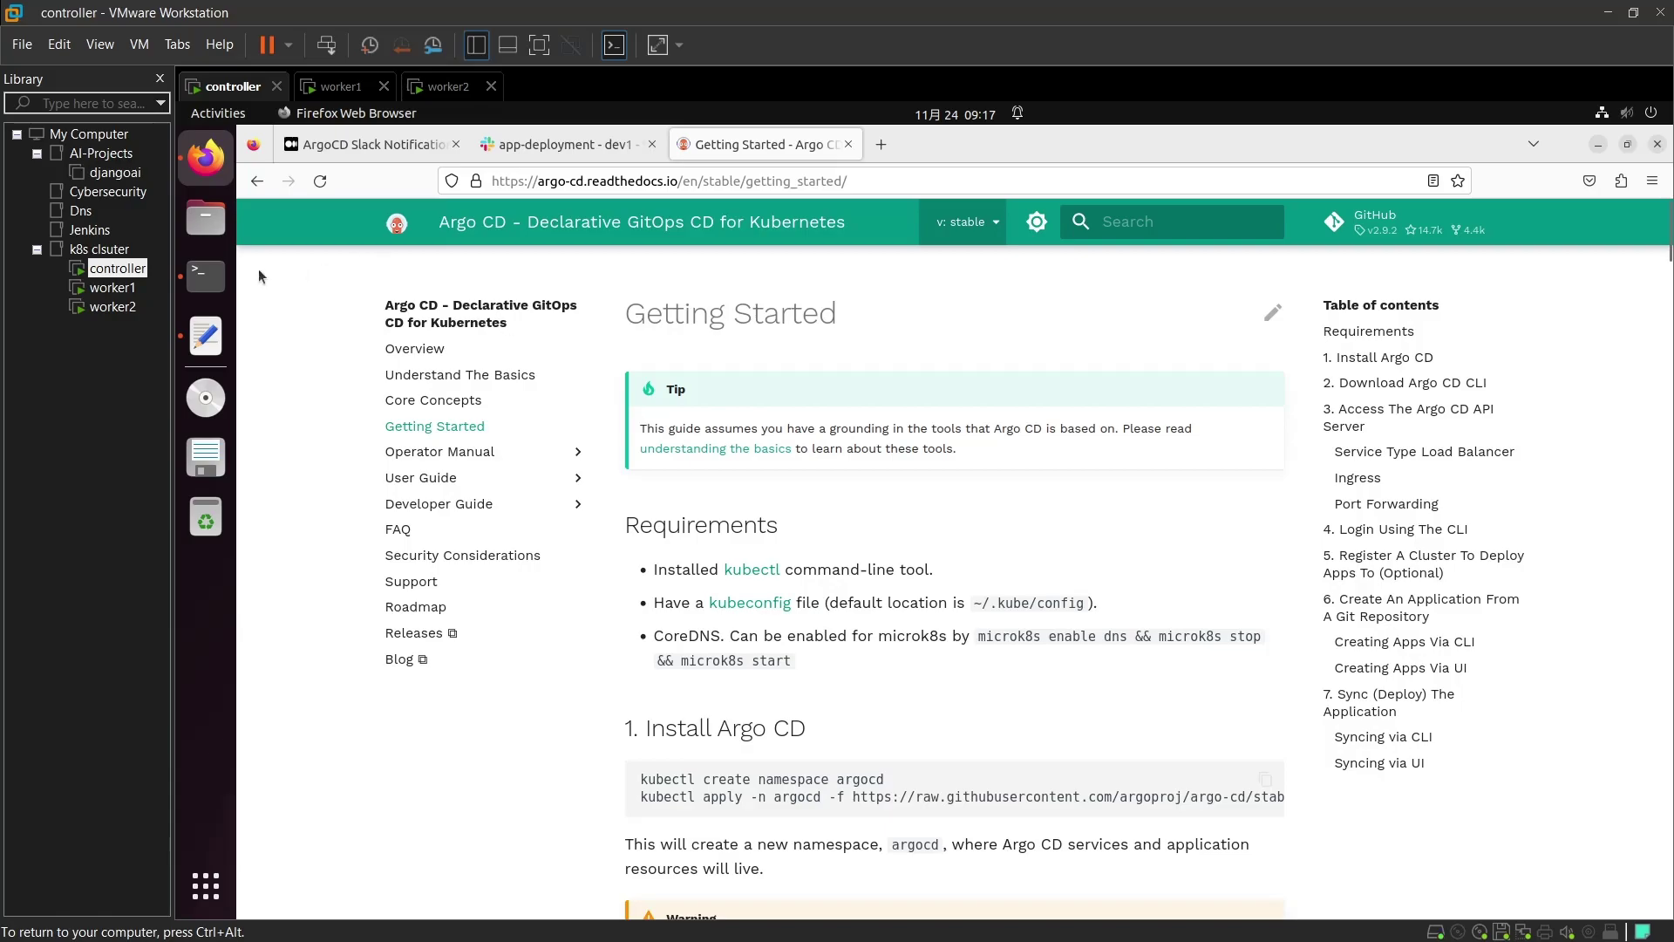
{"action": "left_click", "coordinate": [206, 276]}
Move up to the argocd folder and list the cluster's namespaces
{"action": "type", "text": "cd .."}
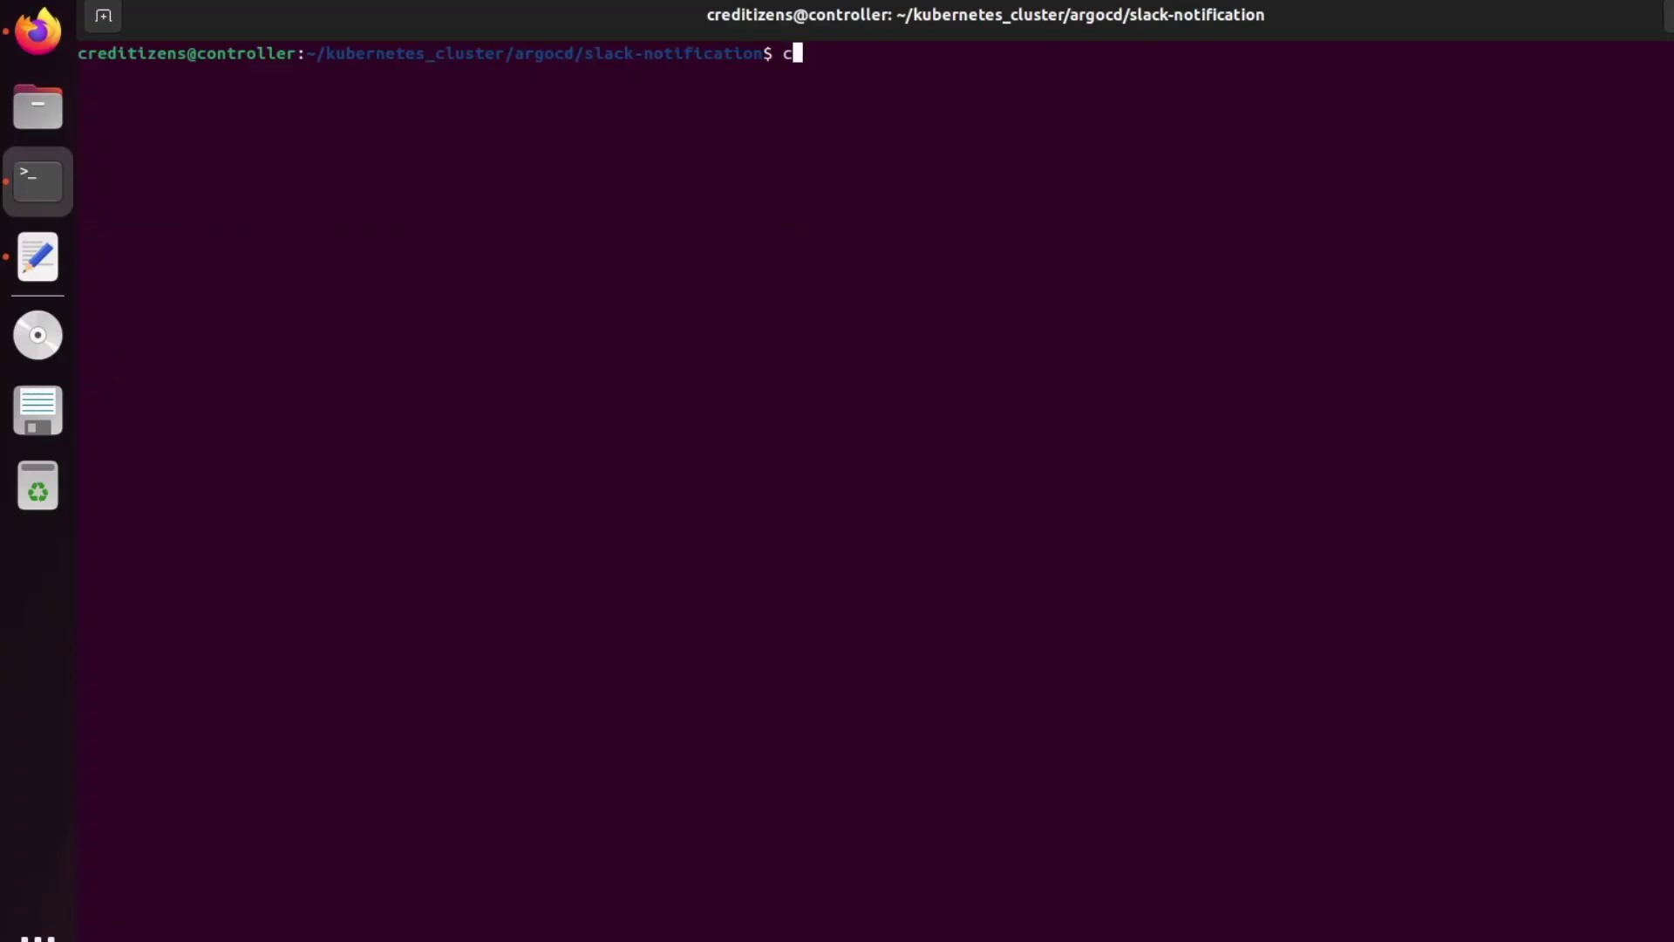
{"action": "key", "text": "Return"}
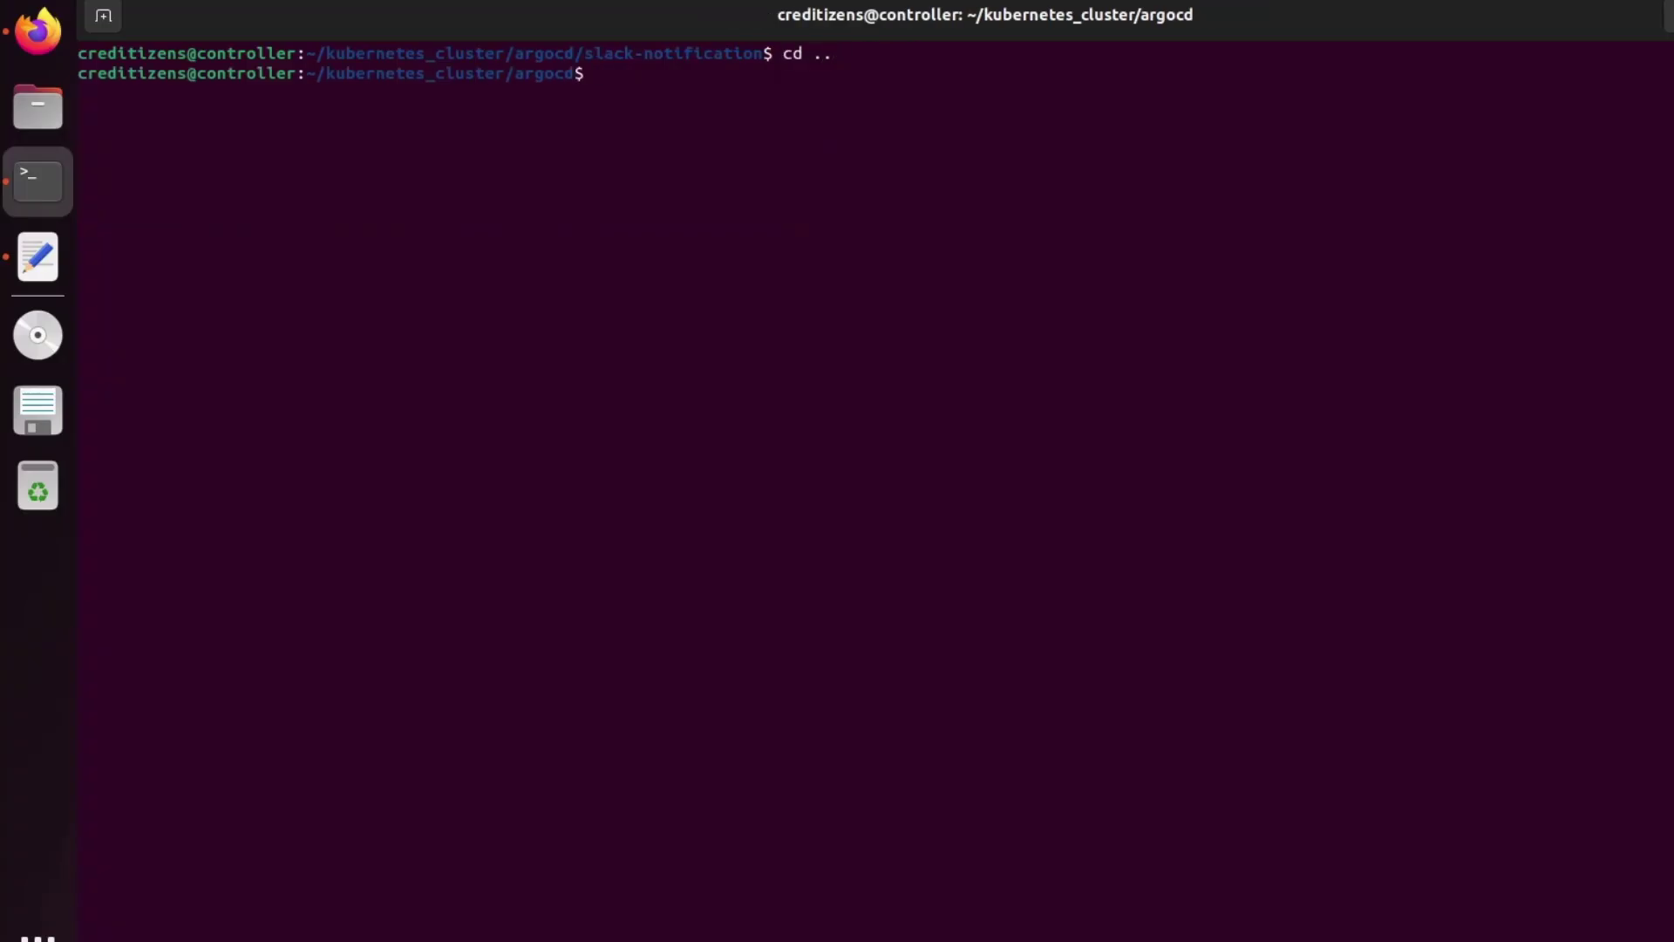
{"action": "type", "text": "kubectl get ns"}
{"action": "key", "text": "Return"}
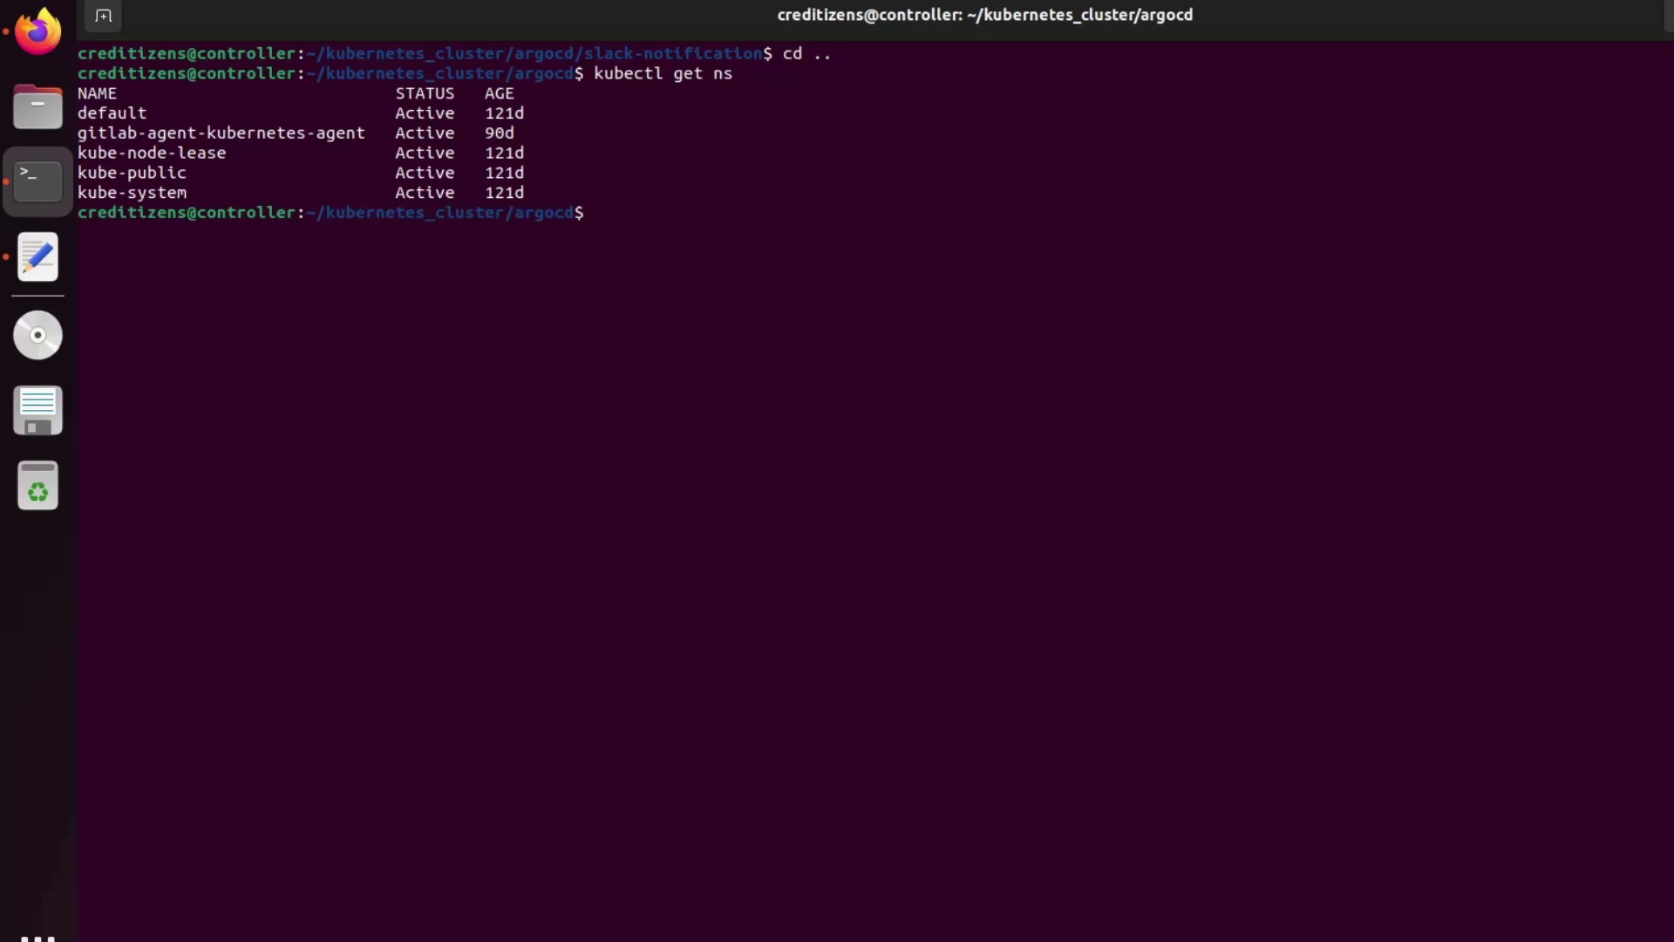
Create the argocd namespace with kubectl and verify it is listed as Active
{"action": "type", "text": "kubectl create ns"}
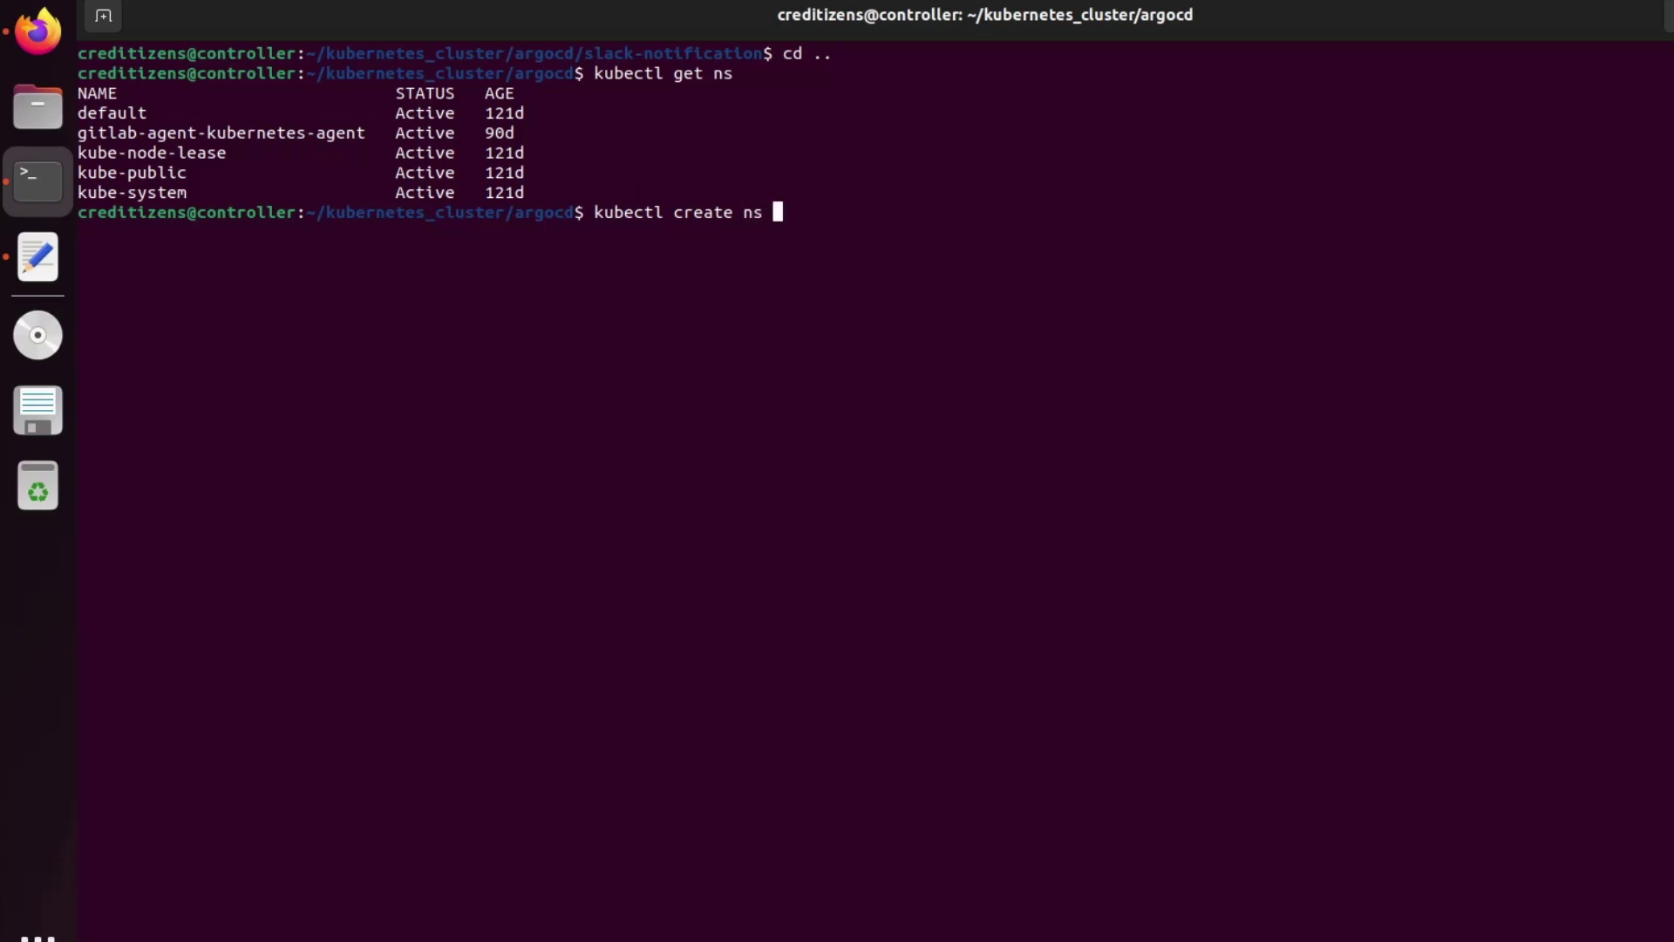
{"action": "type", "text": " argocd"}
{"action": "key", "text": "Return"}
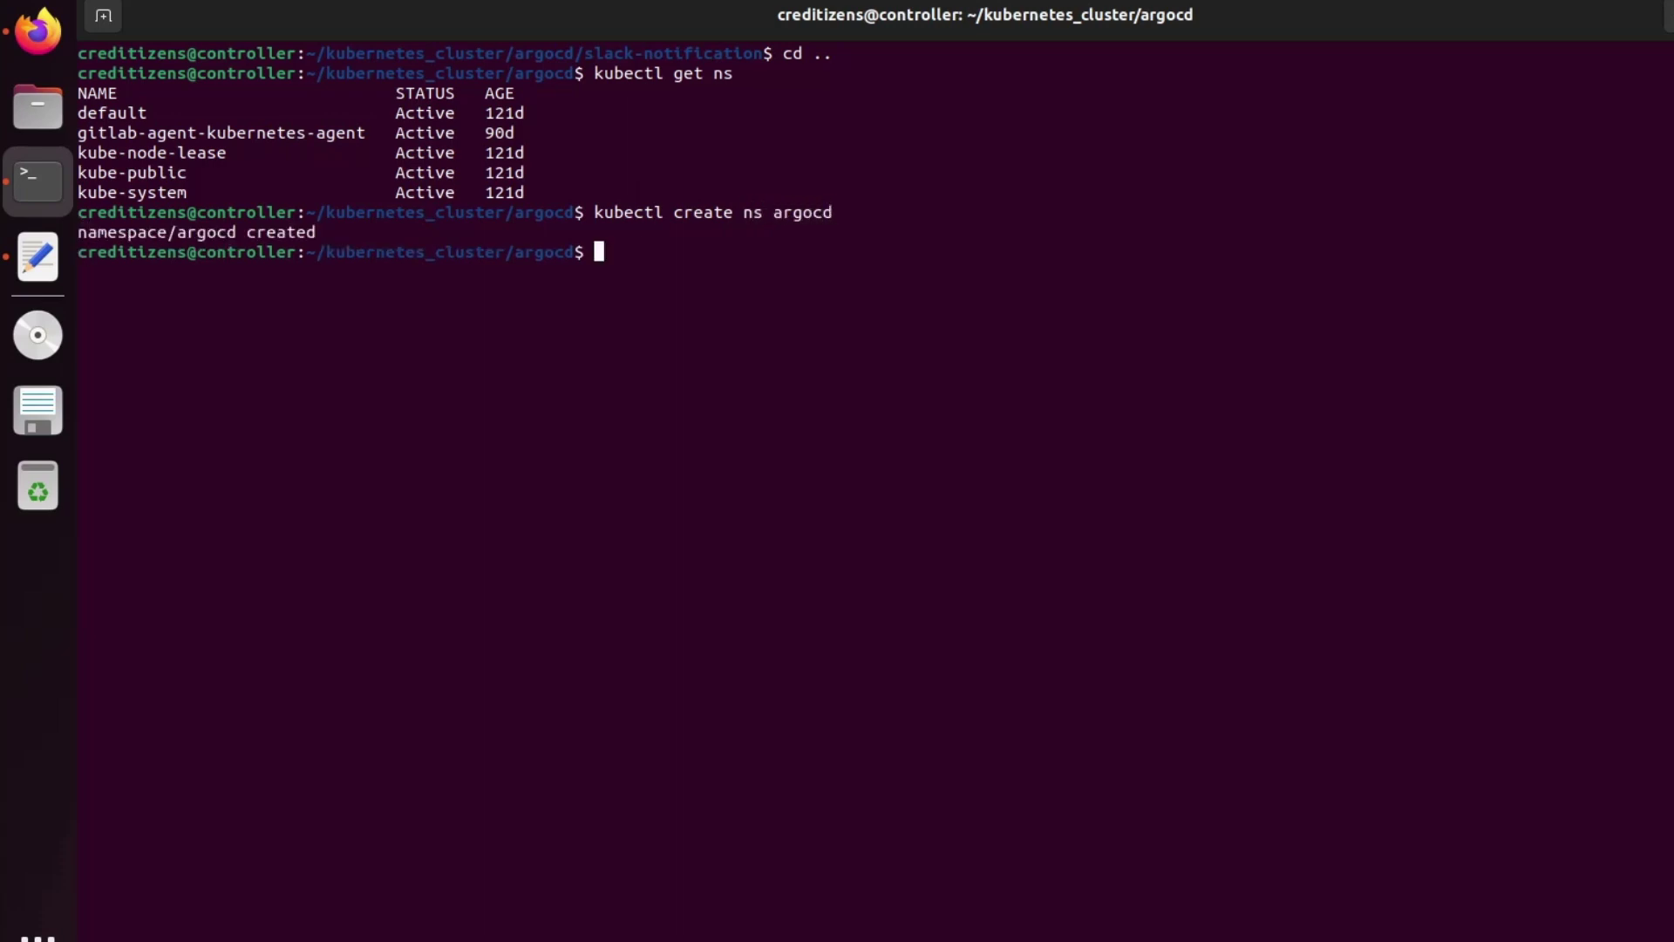
{"action": "key", "text": "Up"}
{"action": "key", "text": "Up"}
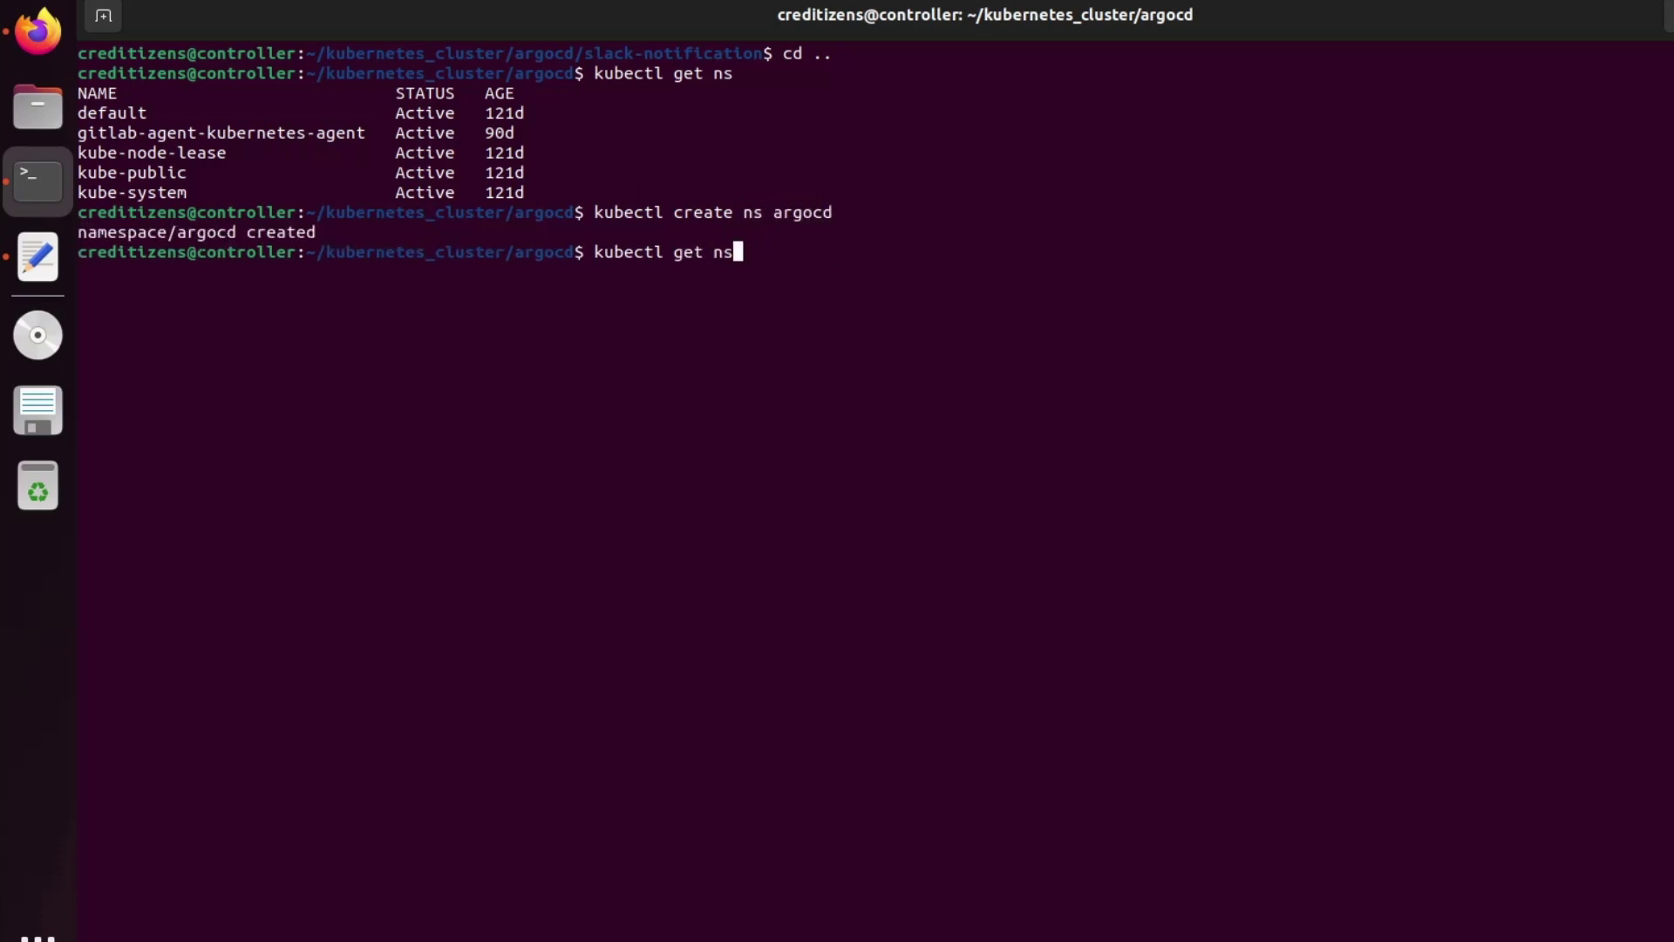
{"action": "key", "text": "Return"}
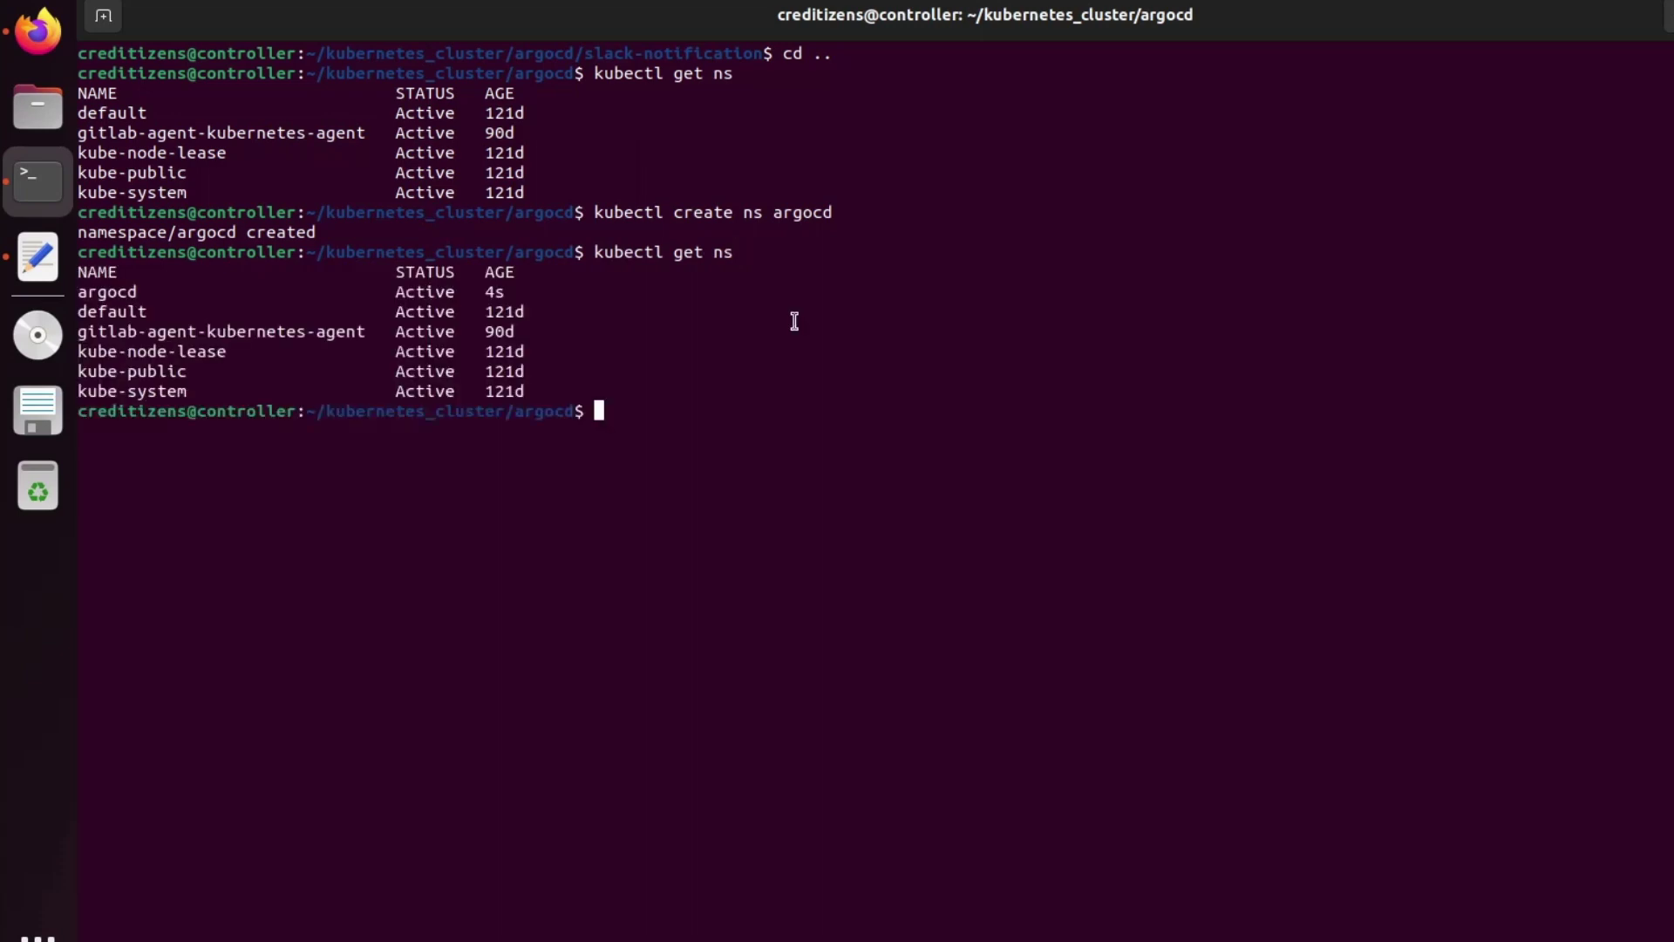
{"action": "left_click_drag", "start_coordinate": [177, 293], "coordinate": [77, 293]}
Copy the kubectl apply install command from the docs and run it in the terminal
{"action": "left_click", "coordinate": [39, 31]}
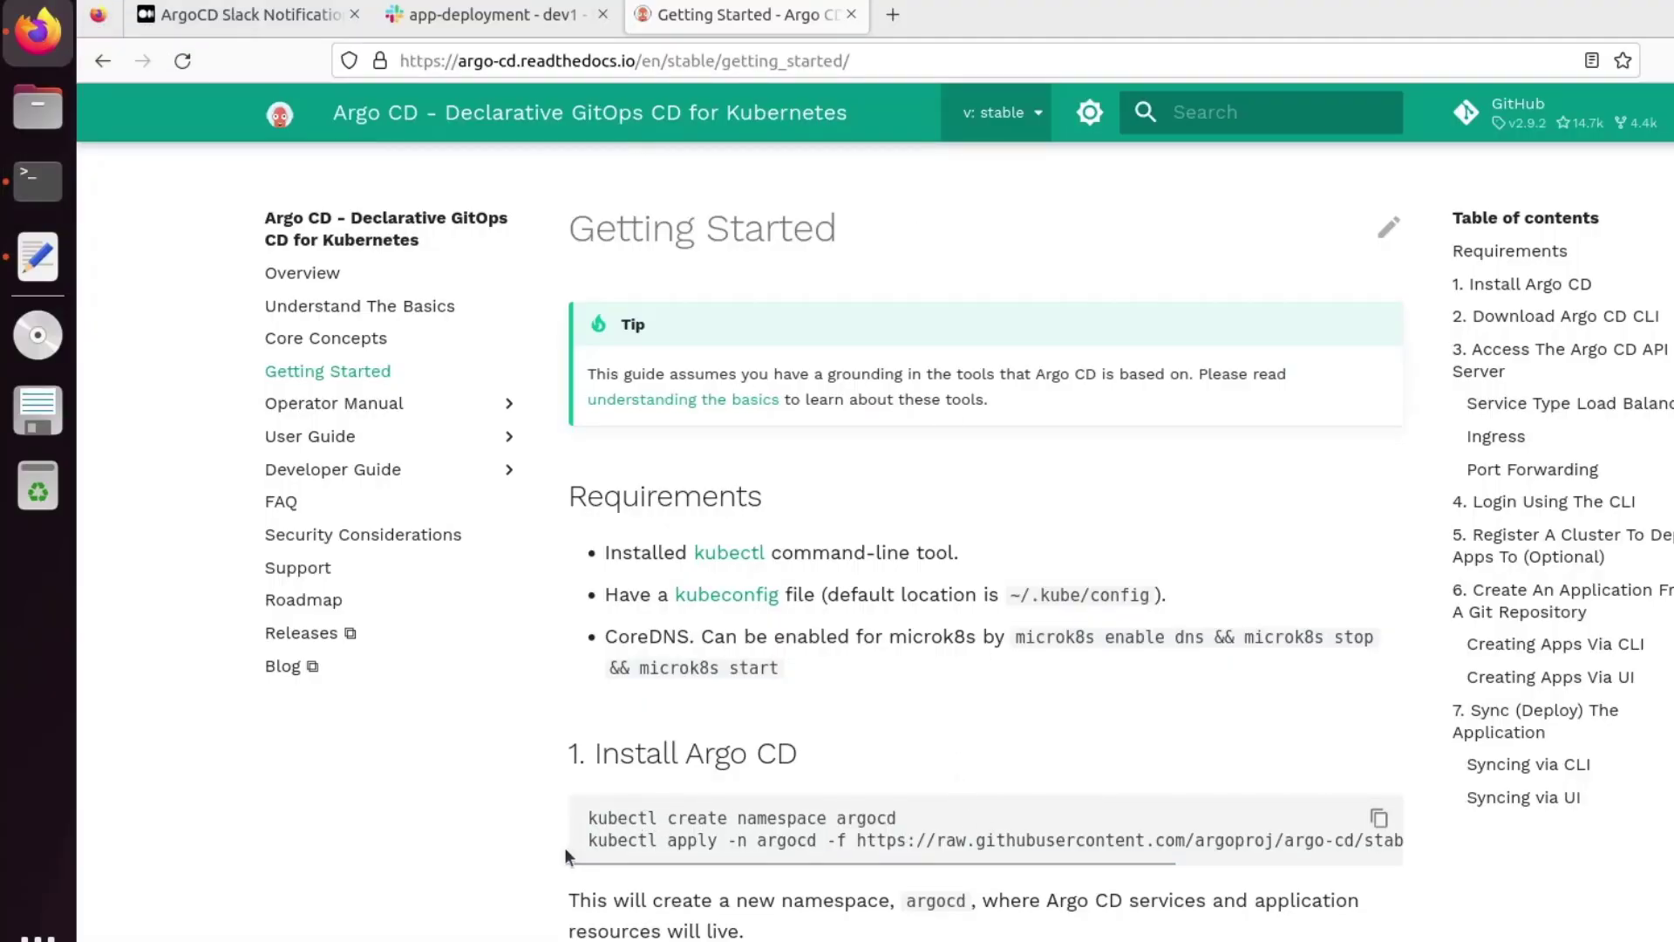
{"action": "left_click_drag", "start_coordinate": [588, 840], "coordinate": [1432, 849]}
{"action": "key", "text": "ctrl+c"}
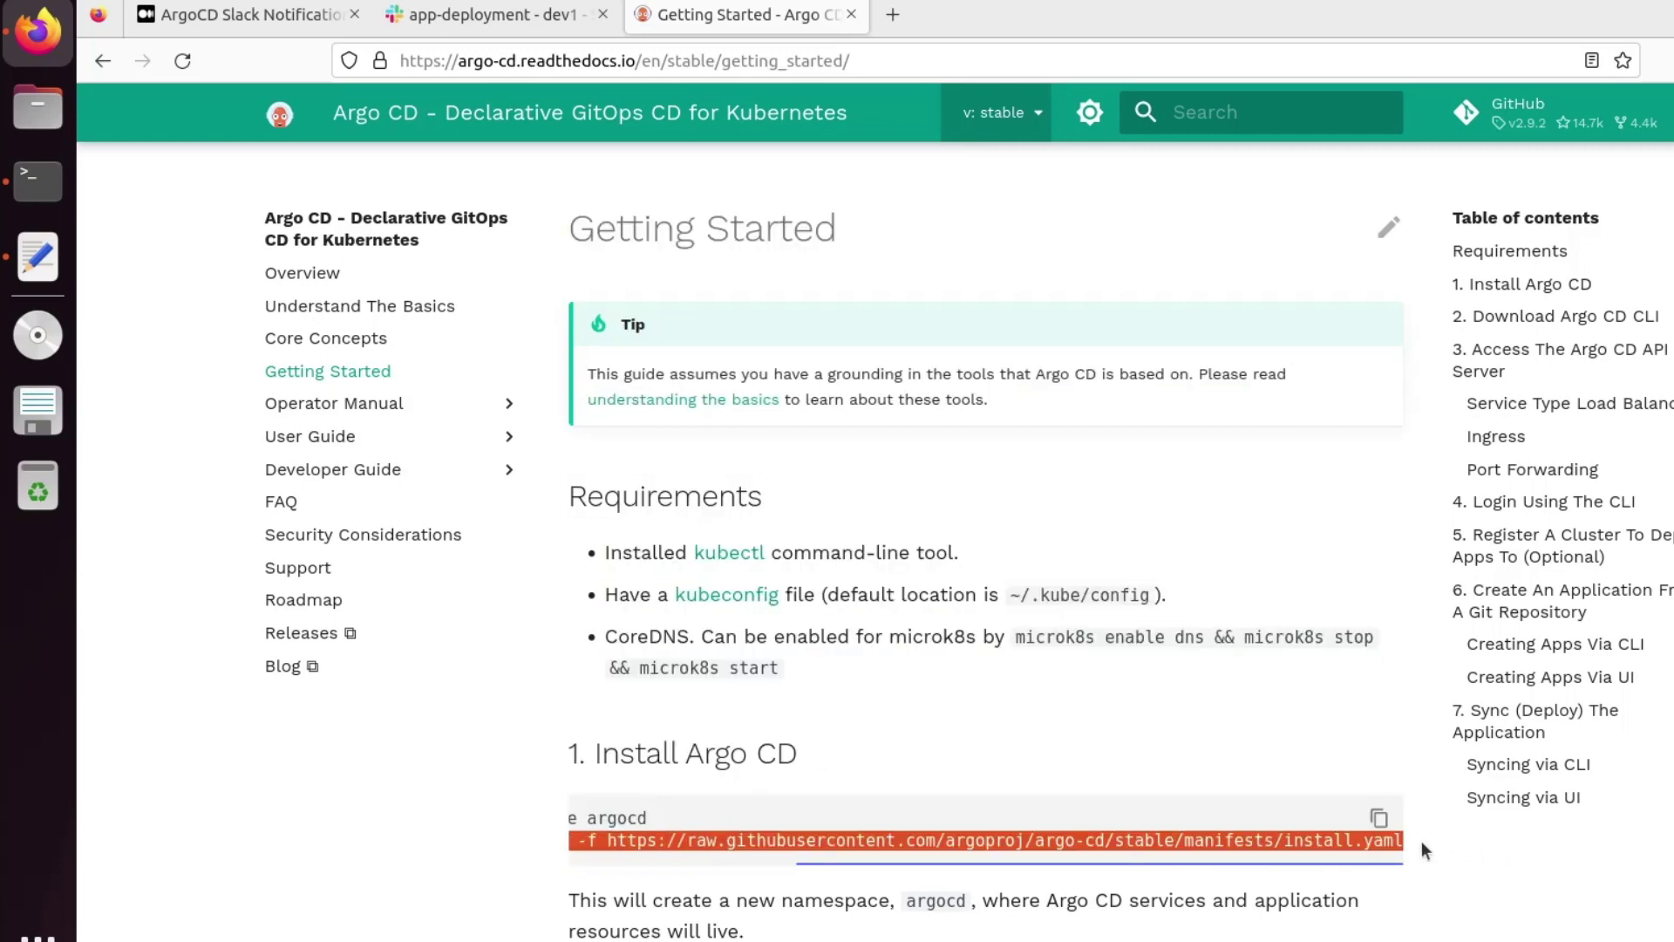
{"action": "left_click", "coordinate": [49, 179]}
{"action": "key", "text": "ctrl+shift+v"}
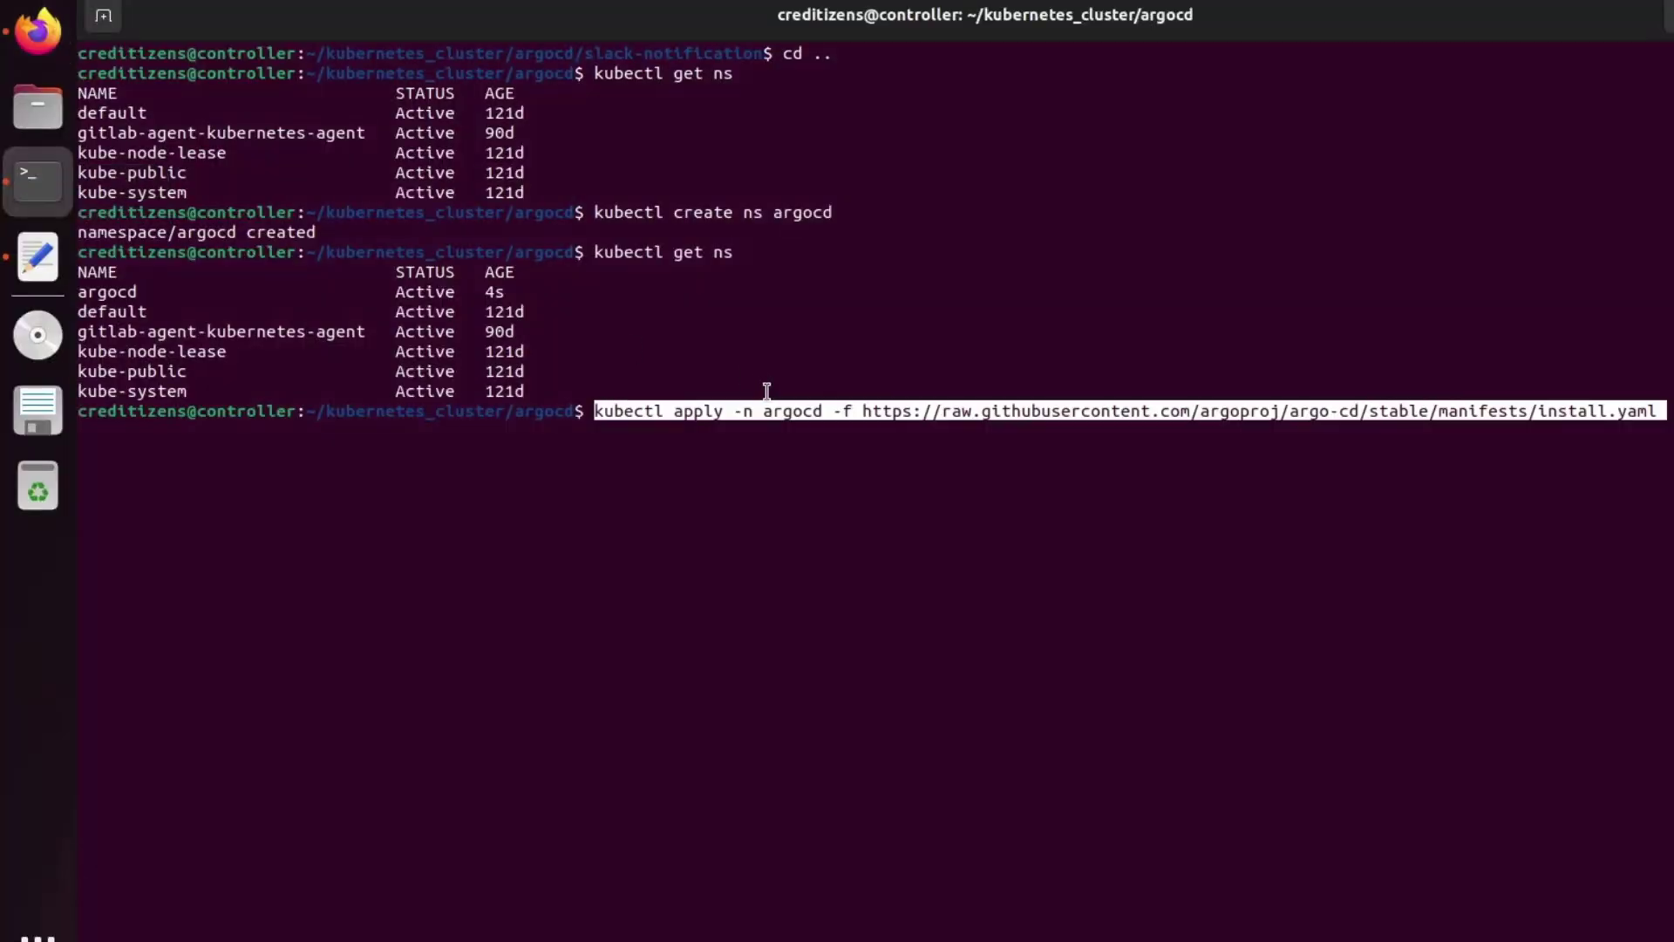
{"action": "key", "text": "Return"}
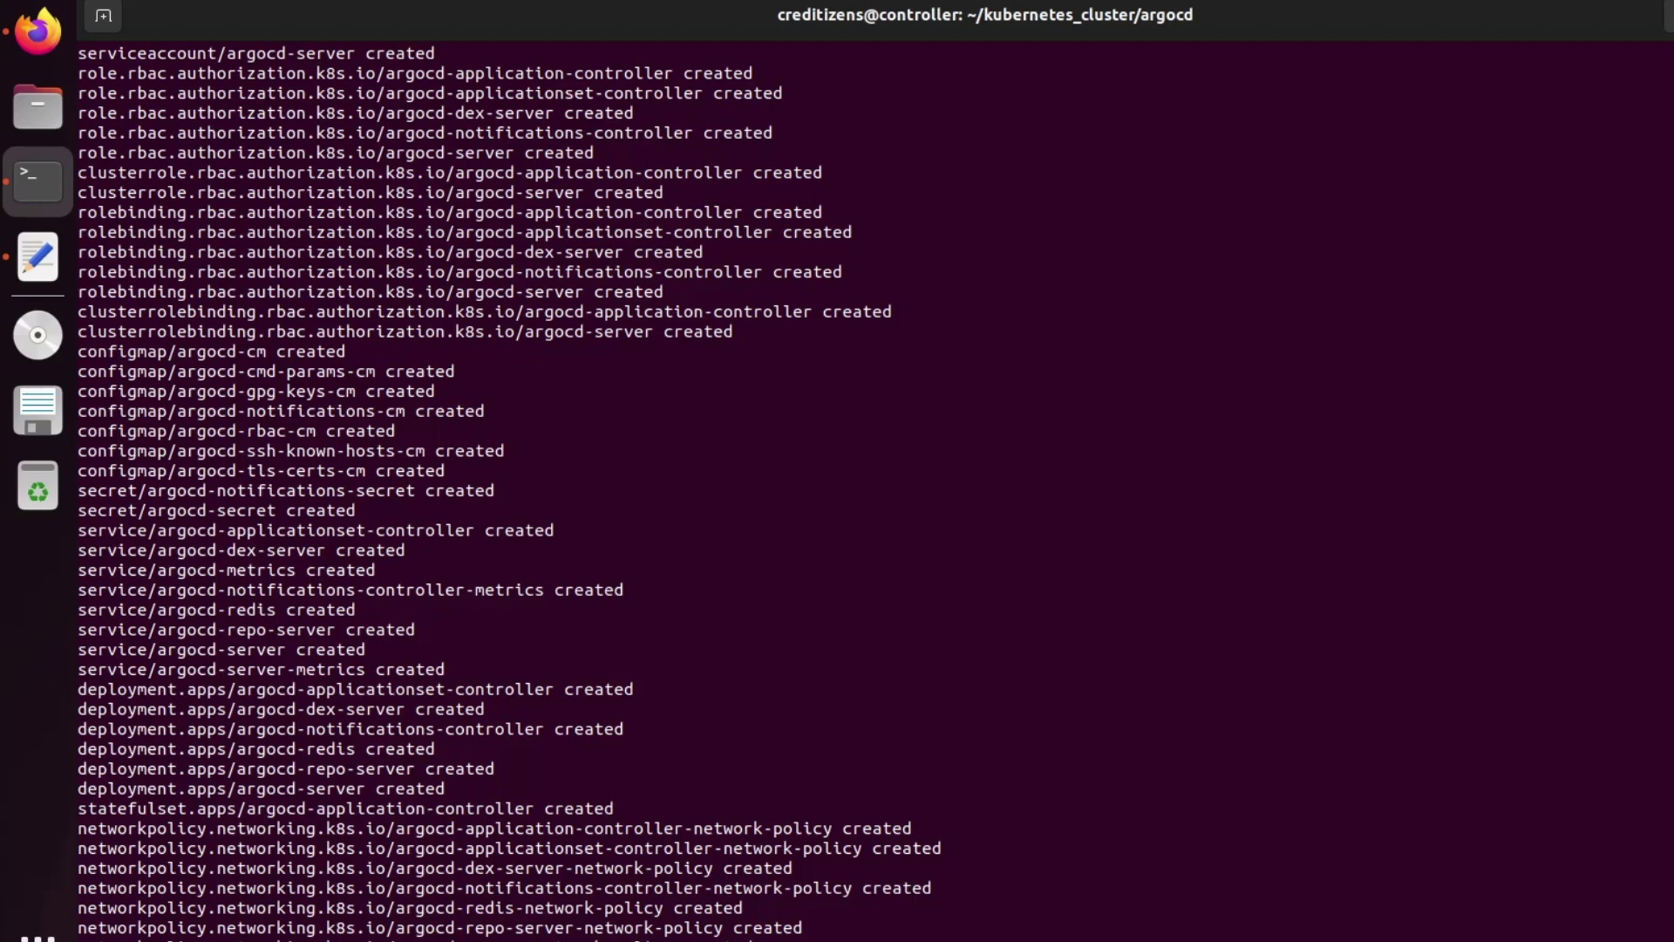
List all resources in the argocd namespace with kubectl get all -n argocd
{"action": "key", "text": "ctrl+l"}
{"action": "type", "text": "kubectl get "}
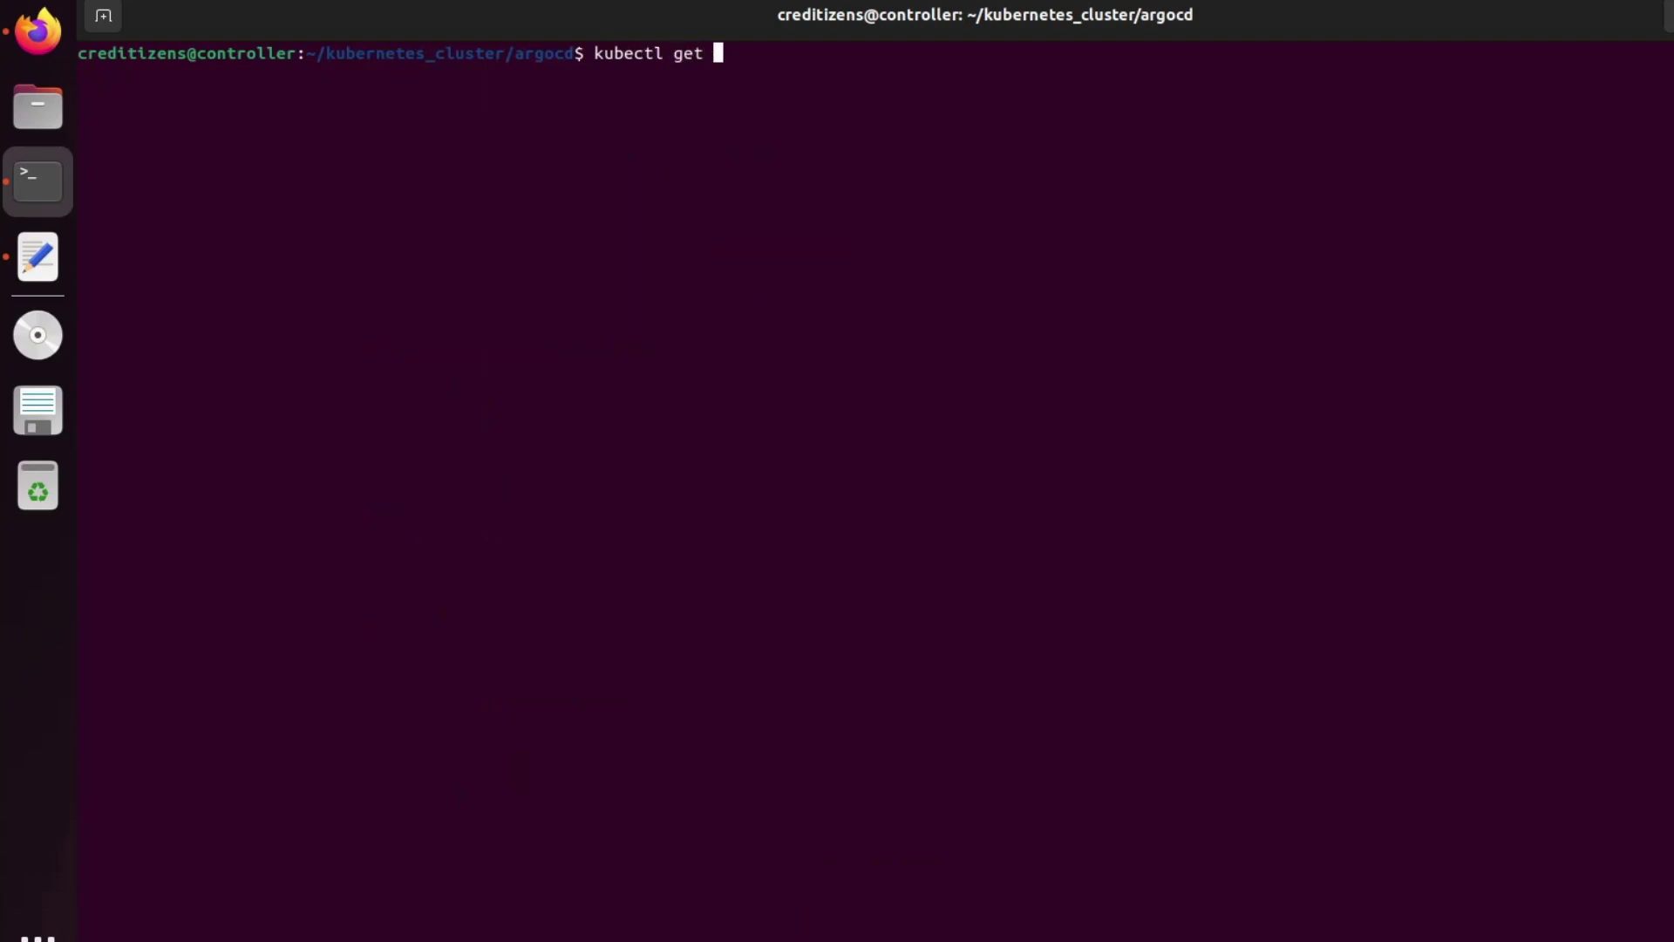
{"action": "type", "text": "all 0n"}
{"action": "key", "text": "BackSpace"}
{"action": "key", "text": "BackSpace"}
{"action": "key", "text": "BackSpace"}
{"action": "type", "text": "-n argocd"}
{"action": "key", "text": "Return"}
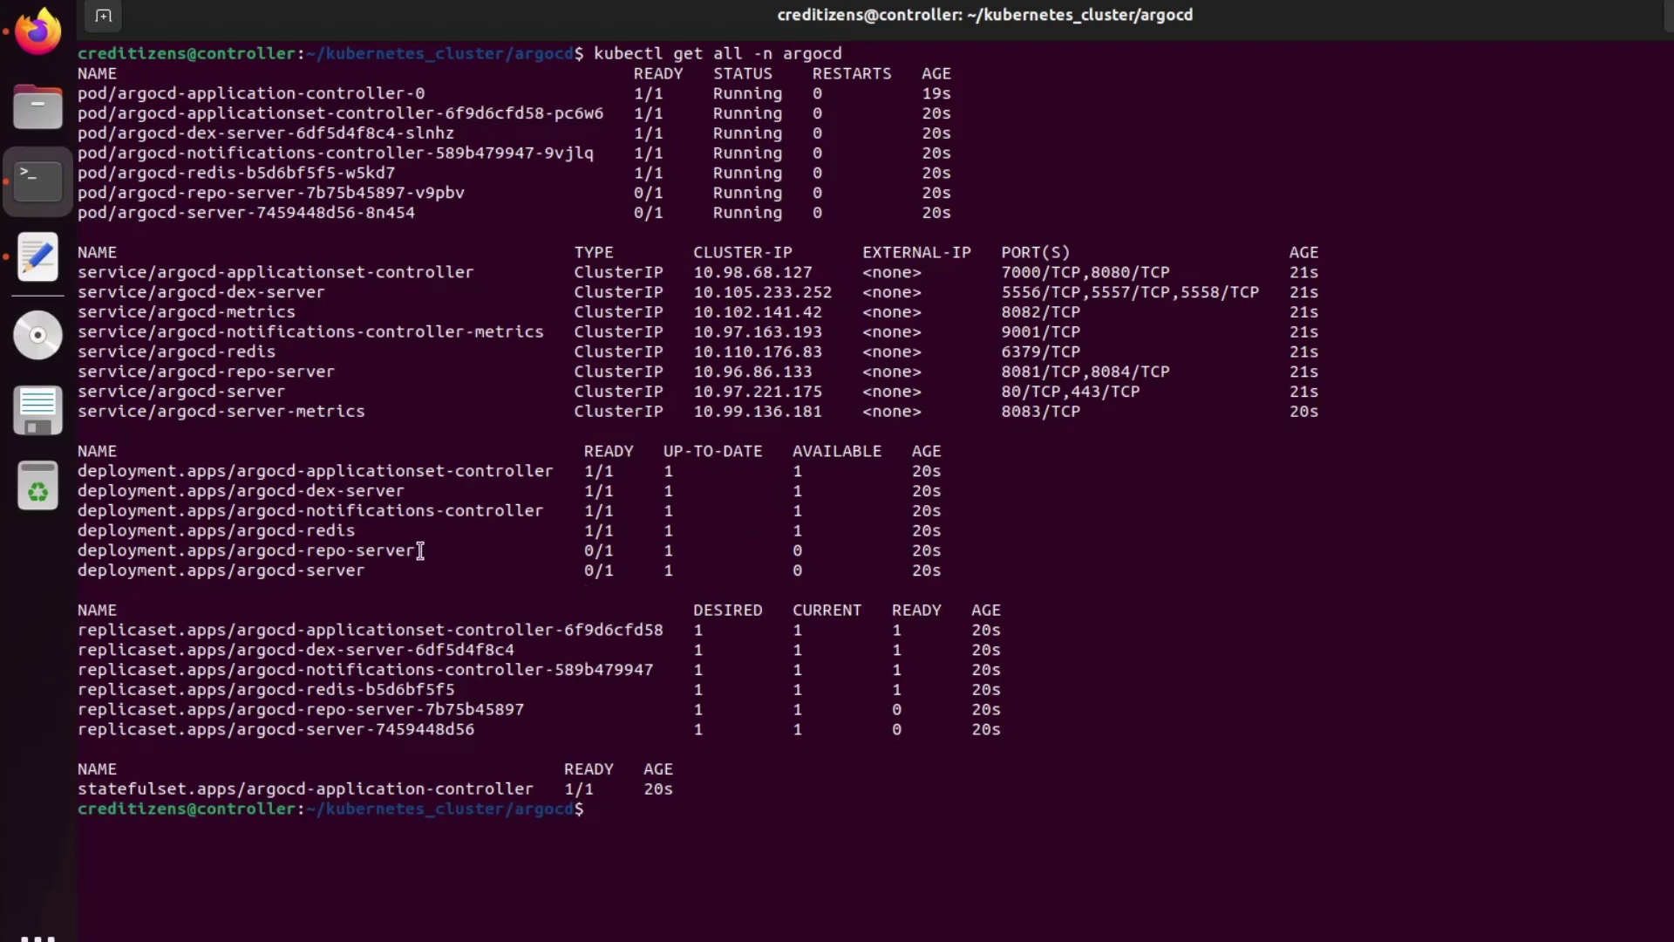
{"action": "left_click_drag", "start_coordinate": [422, 550], "coordinate": [257, 551]}
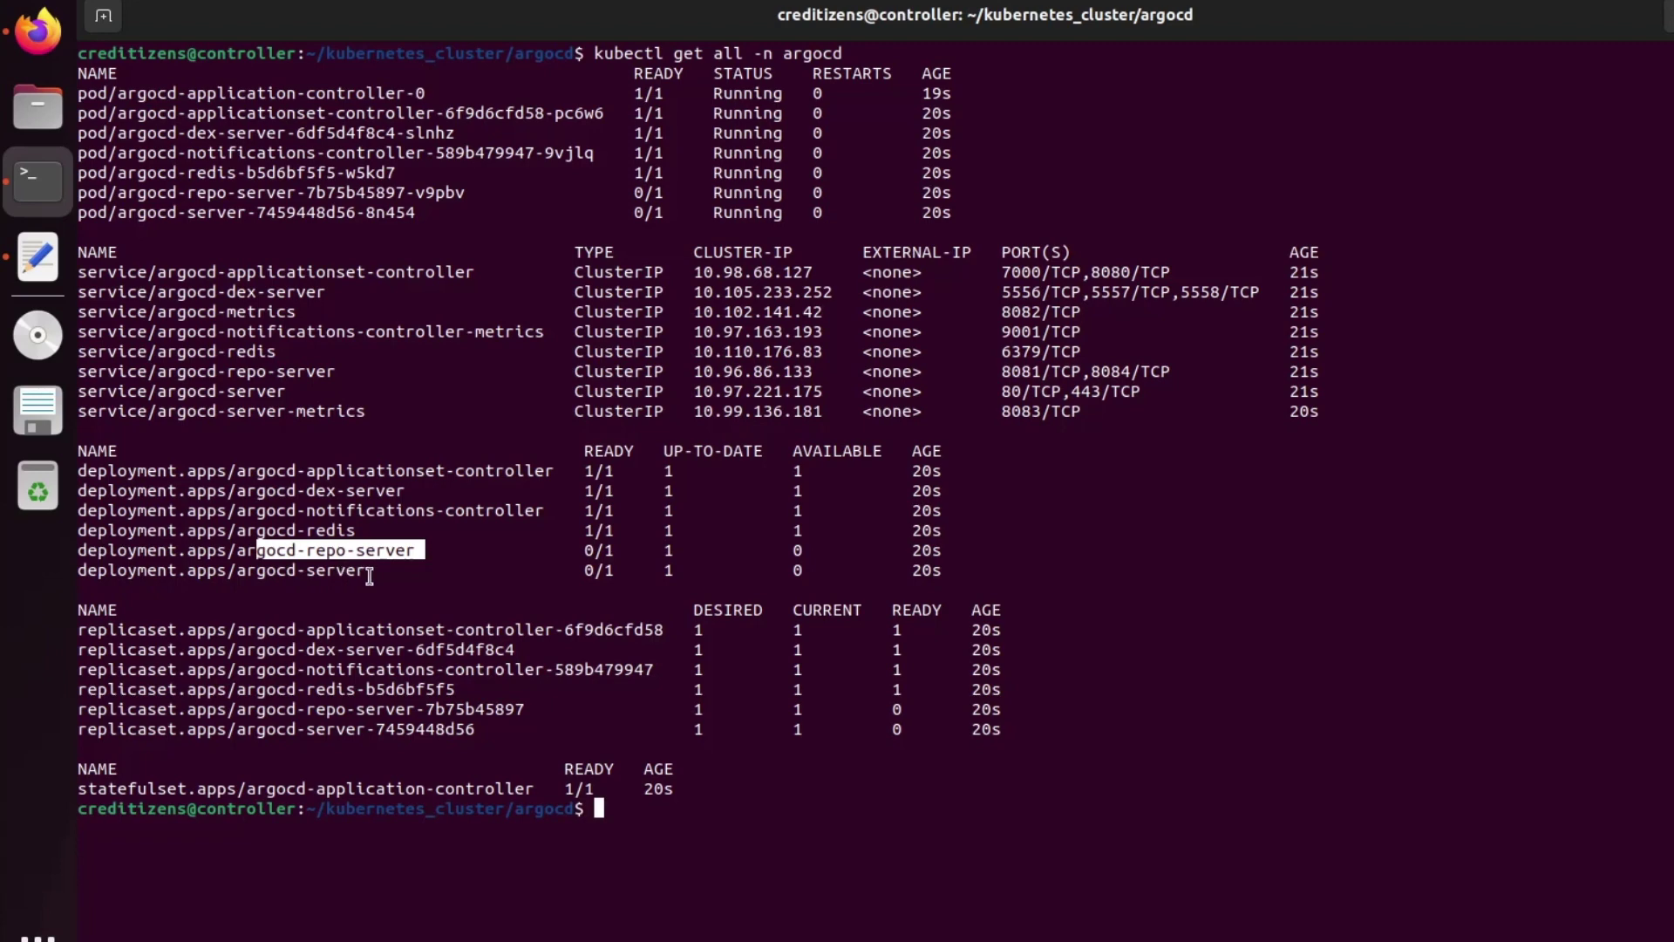
{"action": "left_click_drag", "start_coordinate": [370, 576], "coordinate": [228, 576]}
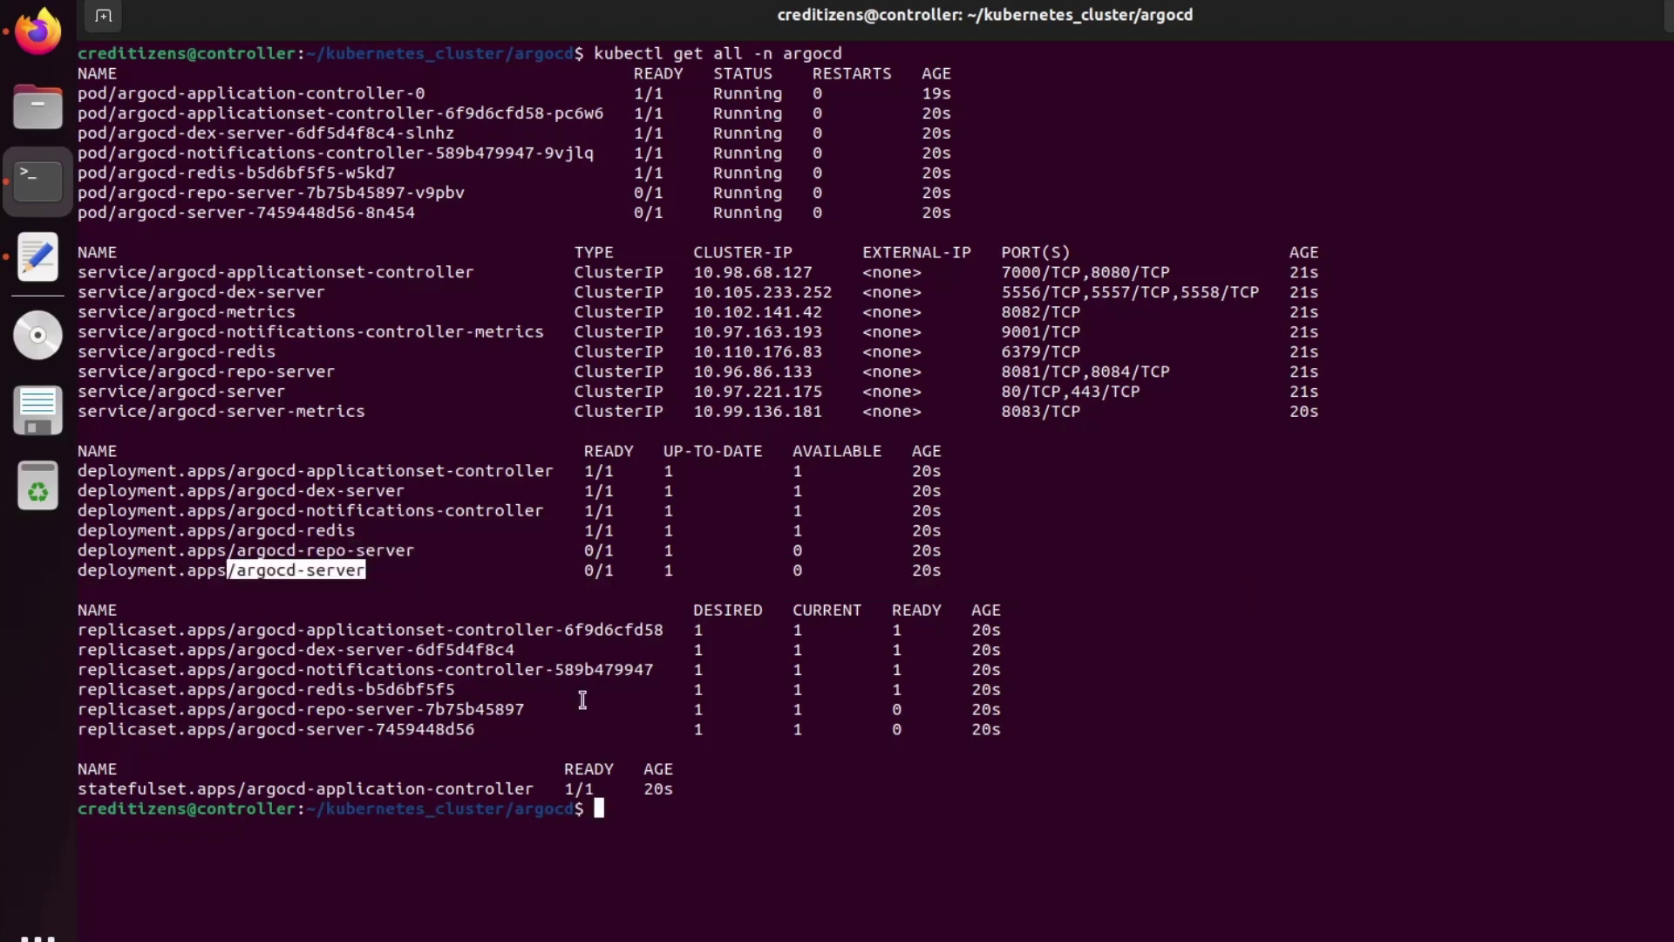
Rerun the listing until argocd-server shows 1/1 ready, then clear the screen
{"action": "key", "text": "Up"}
{"action": "key", "text": "Return"}
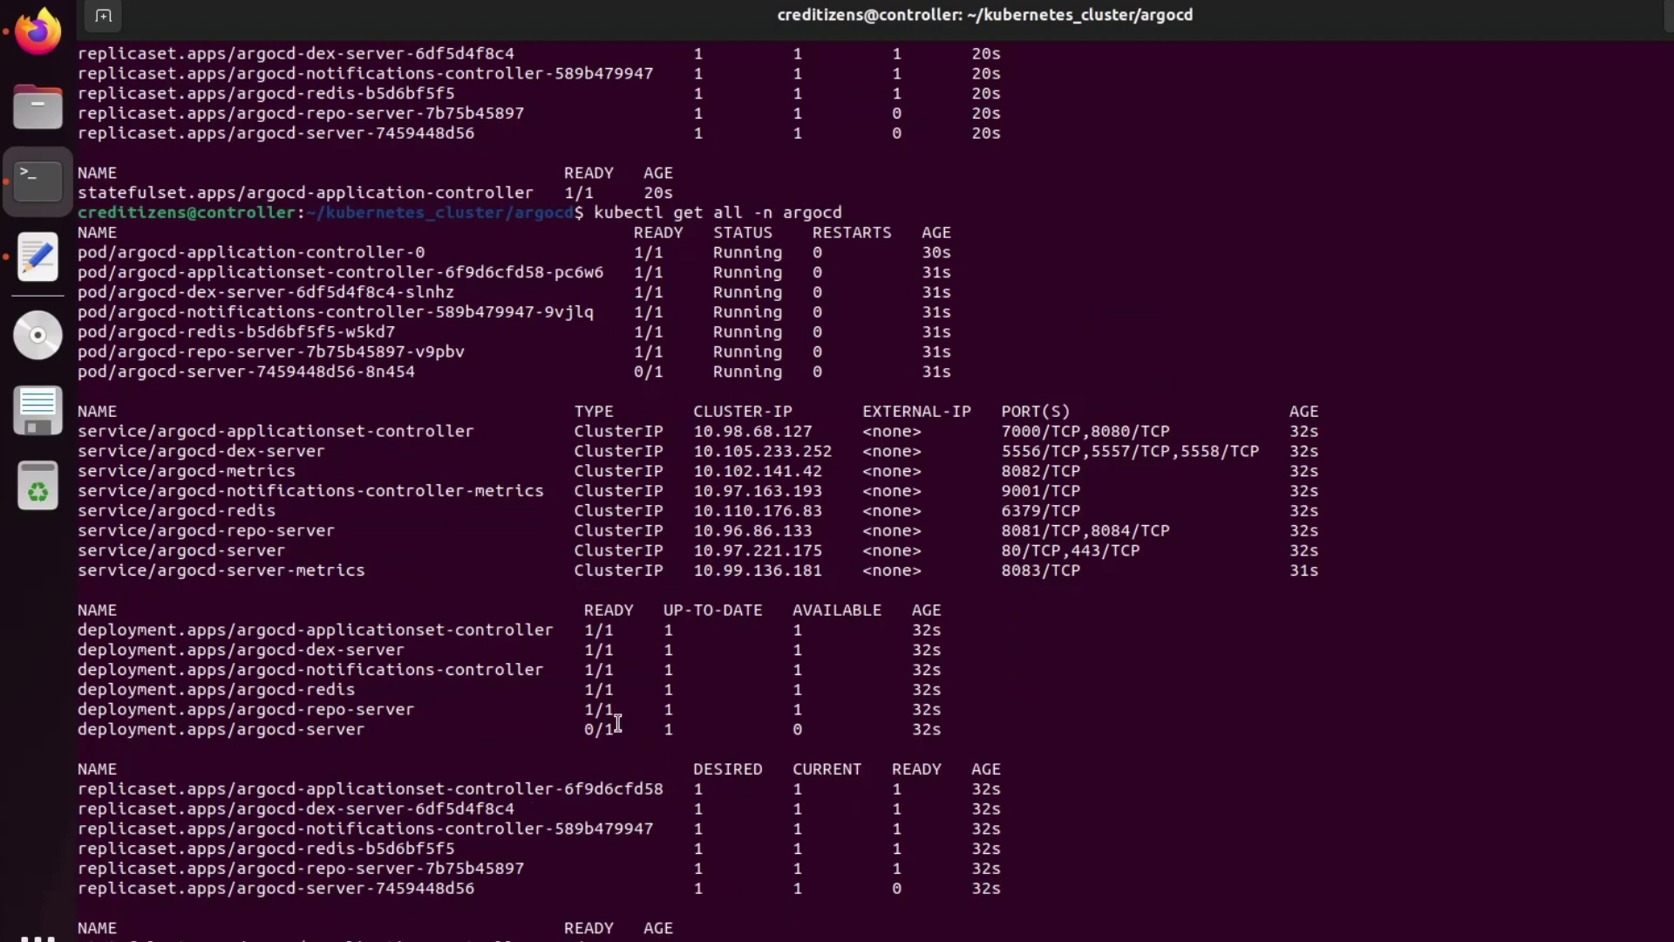
{"action": "left_click_drag", "start_coordinate": [610, 725], "coordinate": [510, 726]}
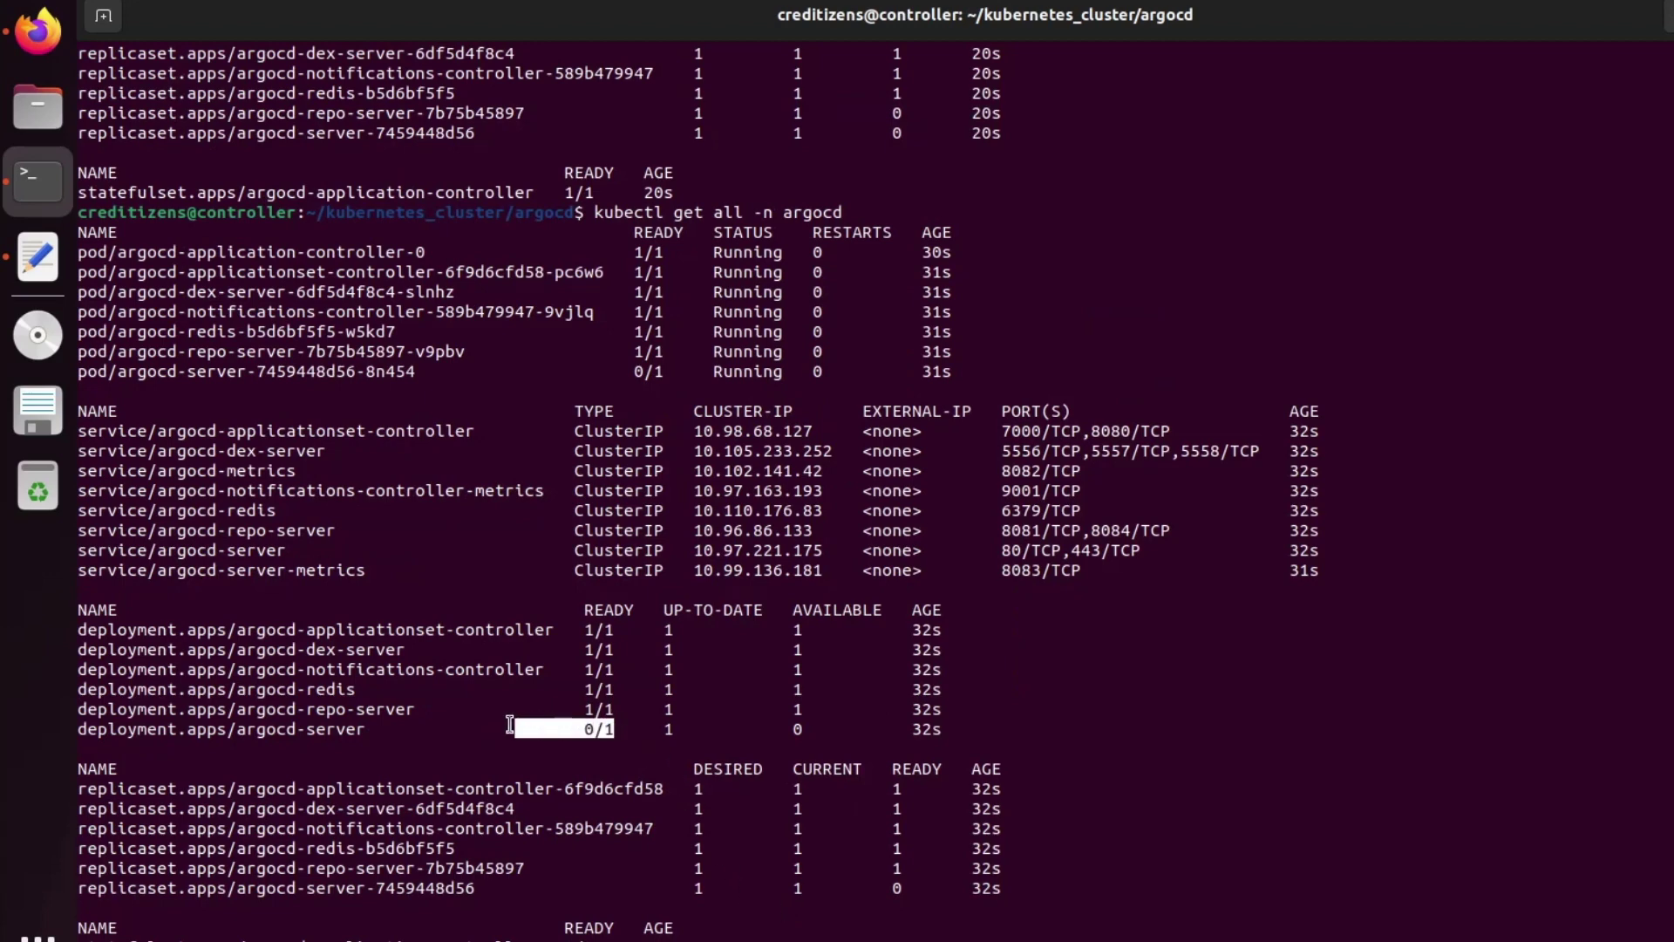
{"action": "key", "text": "Up"}
{"action": "key", "text": "Return"}
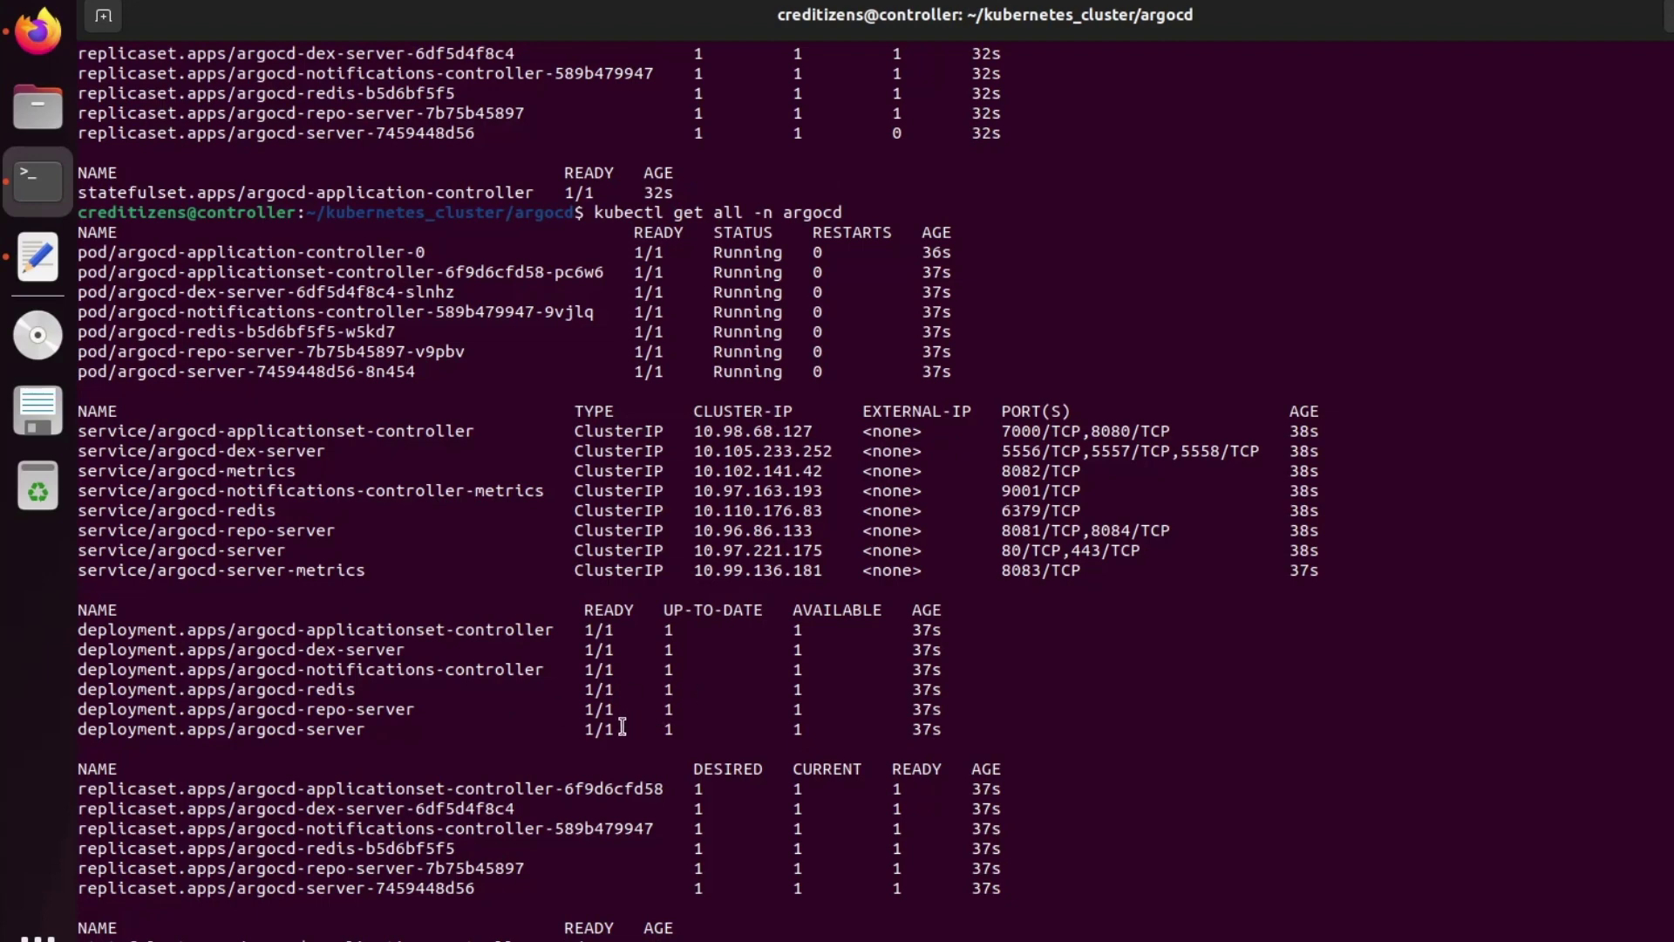
{"action": "left_click_drag", "start_coordinate": [622, 729], "coordinate": [520, 702]}
{"action": "key", "text": "ctrl+l"}
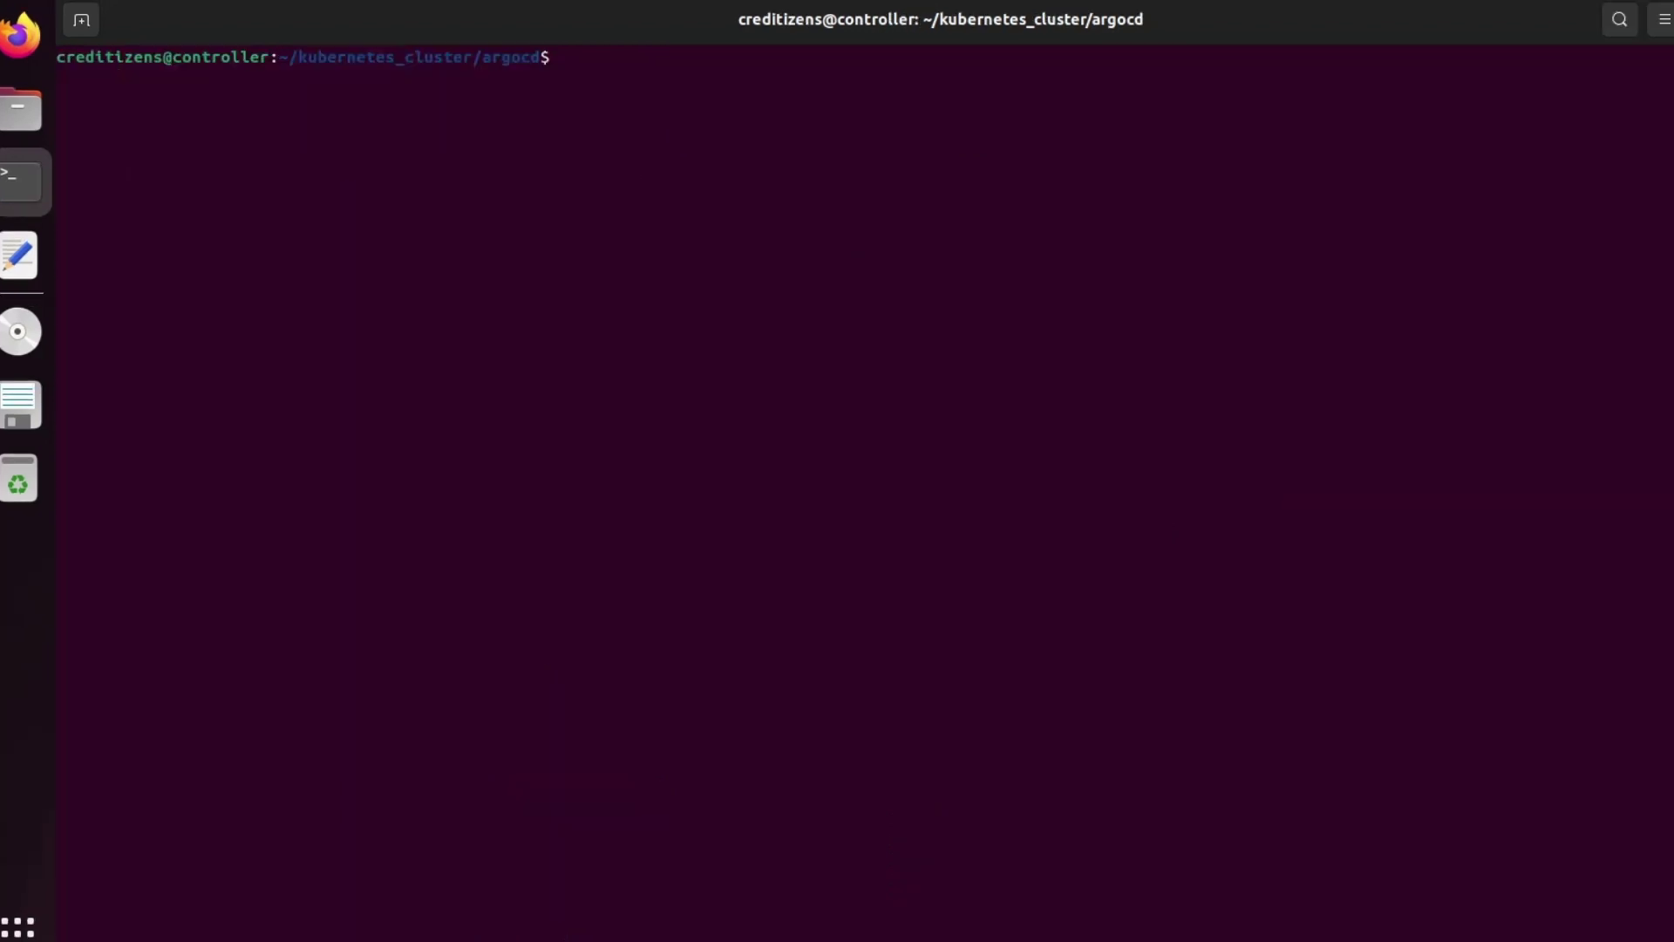
List the argocd namespace services and check their ClusterIP types
{"action": "type", "text": "kubectl get svc [n argocd"}
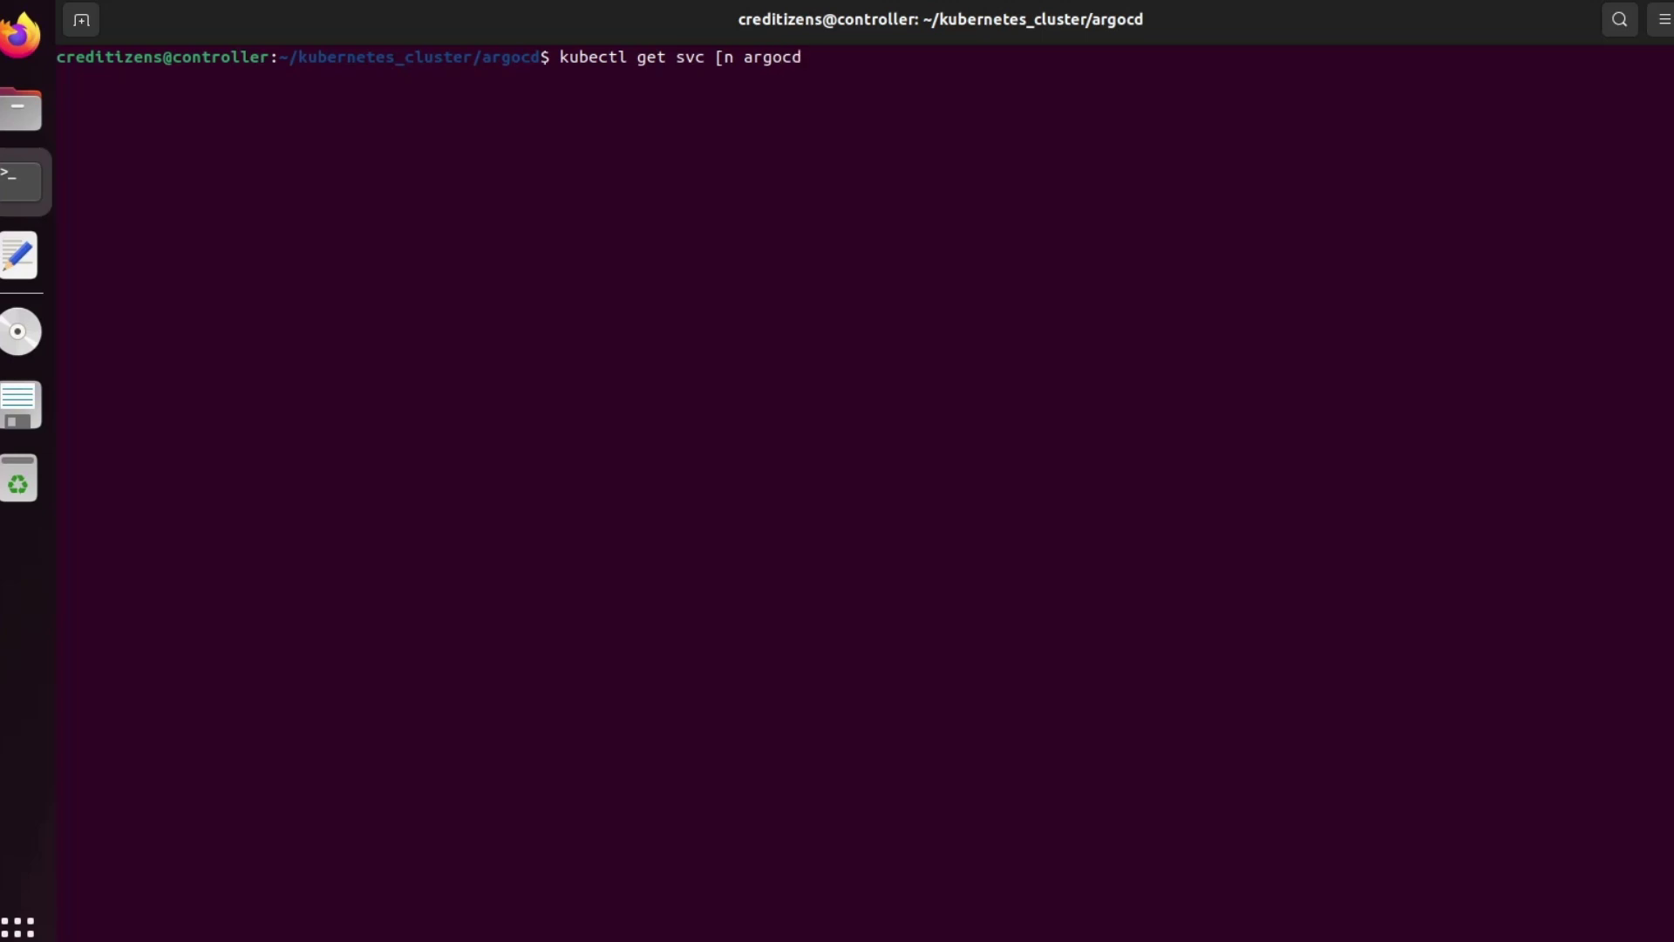
{"action": "key", "text": "Left"}
{"action": "key", "text": "Left"}
{"action": "key", "text": "Left"}
{"action": "key", "text": "Left"}
{"action": "key", "text": "Left"}
{"action": "key", "text": "Left"}
{"action": "key", "text": "Left"}
{"action": "key", "text": "Left"}
{"action": "key", "text": "BackSpace"}
{"action": "type", "text": "-"}
{"action": "key", "text": "Return"}
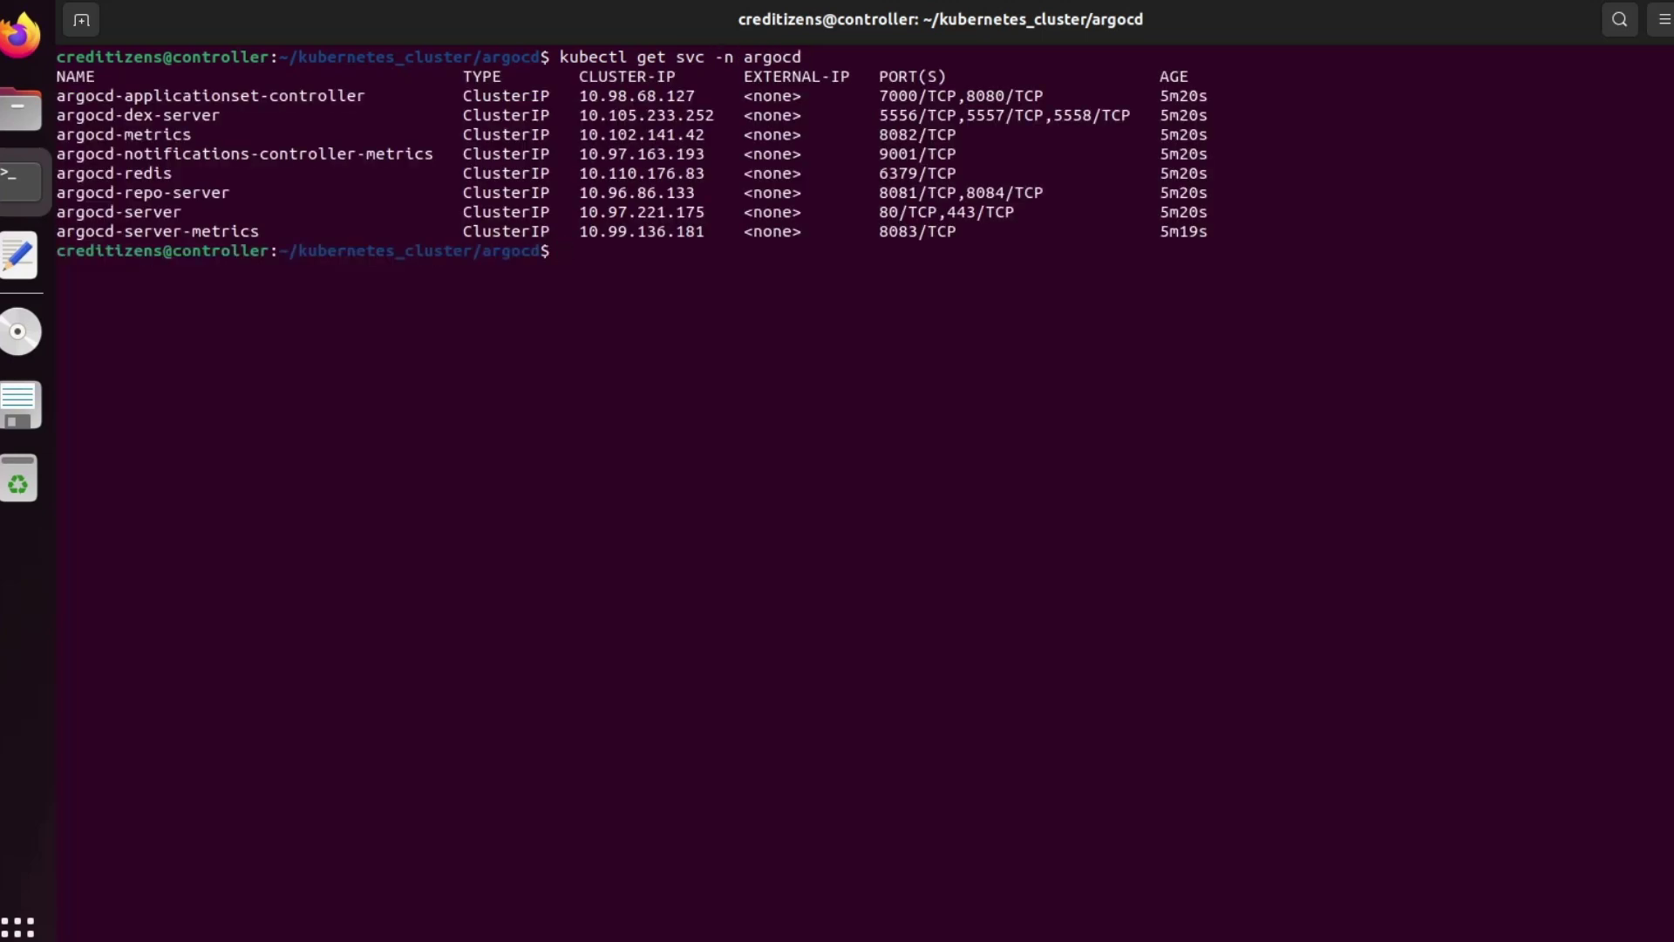
{"action": "double_click", "coordinate": [551, 212]}
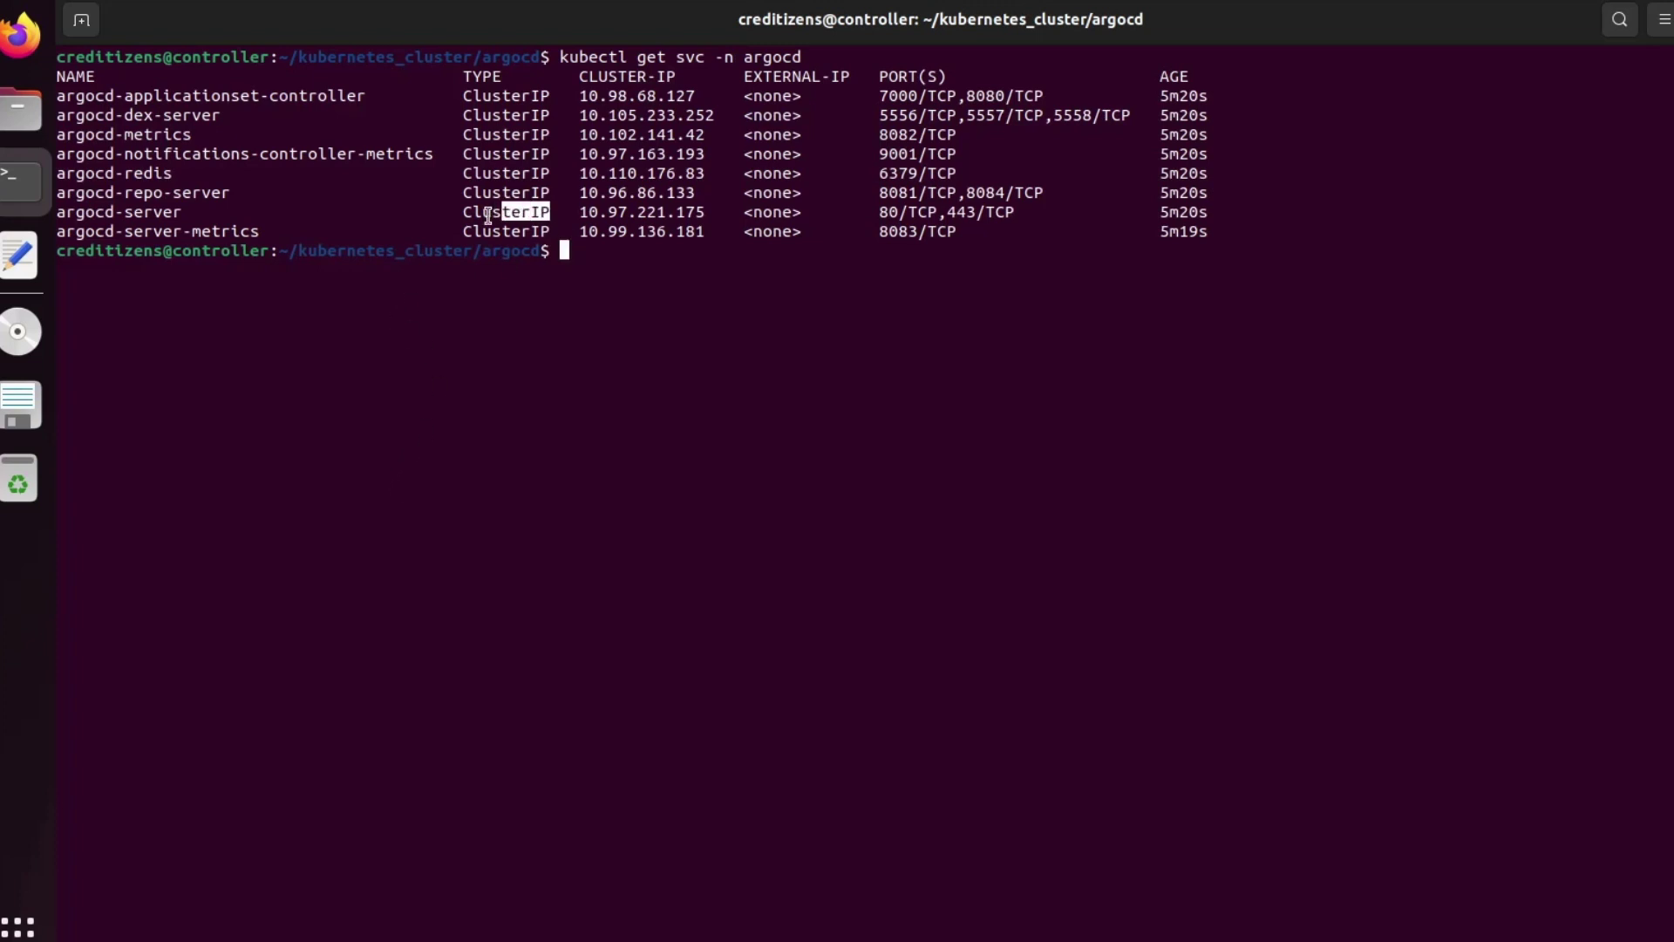
{"action": "left_click", "coordinate": [552, 231]}
{"action": "left_click_drag", "start_coordinate": [552, 231], "coordinate": [465, 233]}
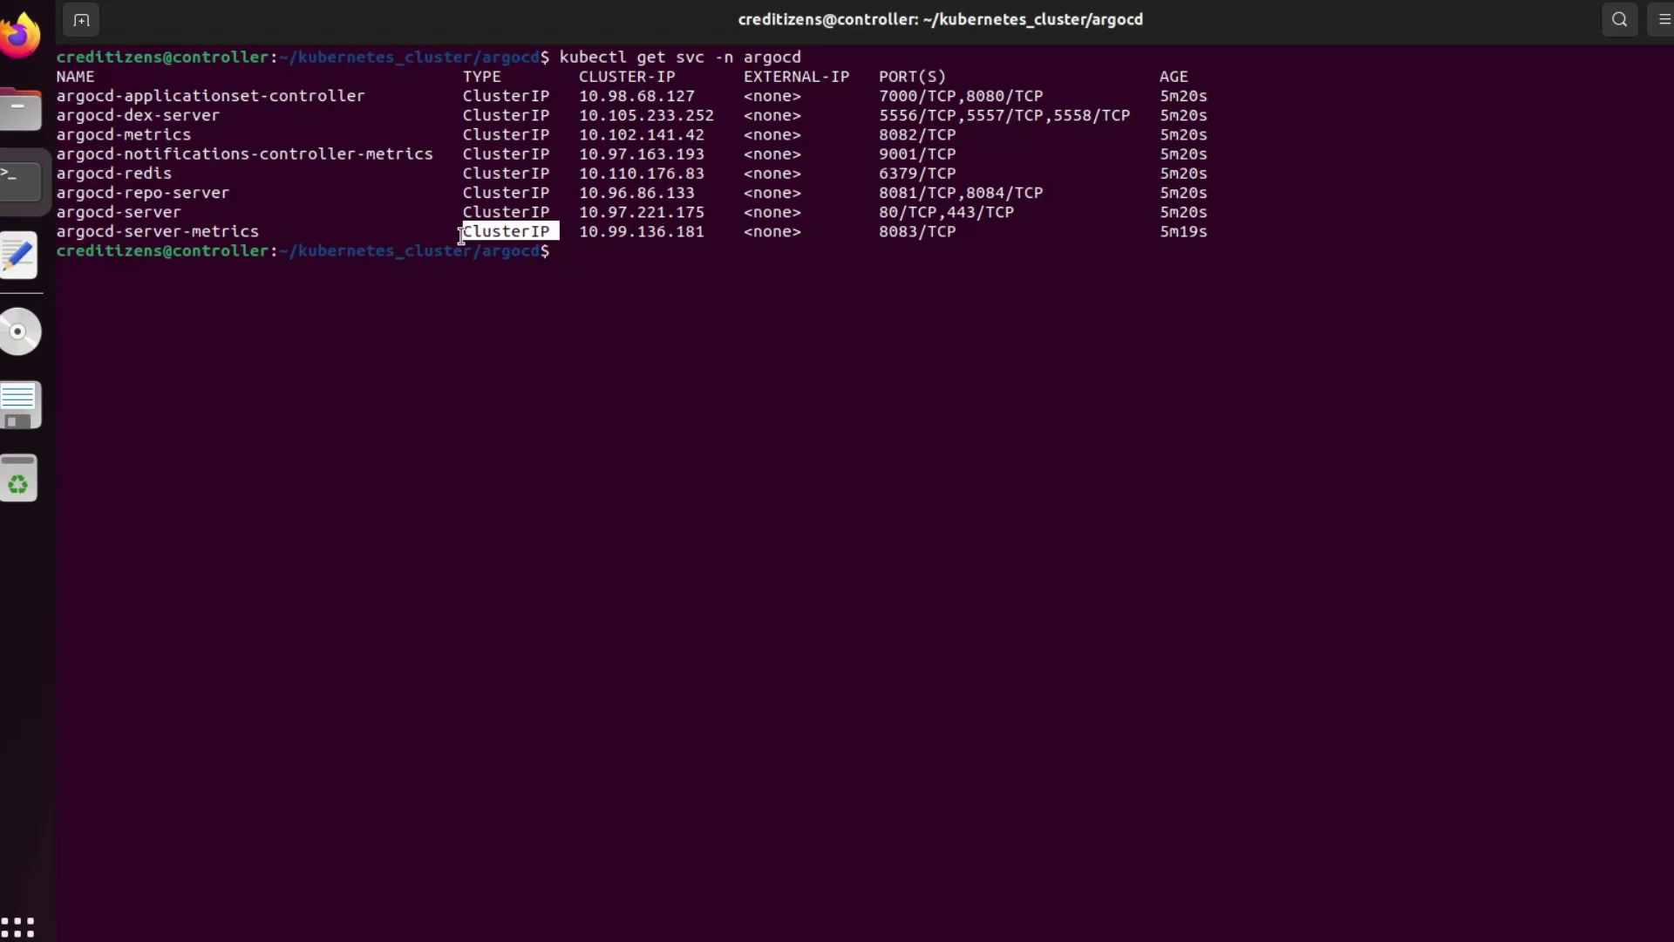
{"action": "left_click", "coordinate": [588, 278]}
Export the argocd-server service YAML to argocd-server.yaml and print it with cat
{"action": "type", "text": "kubectl"}
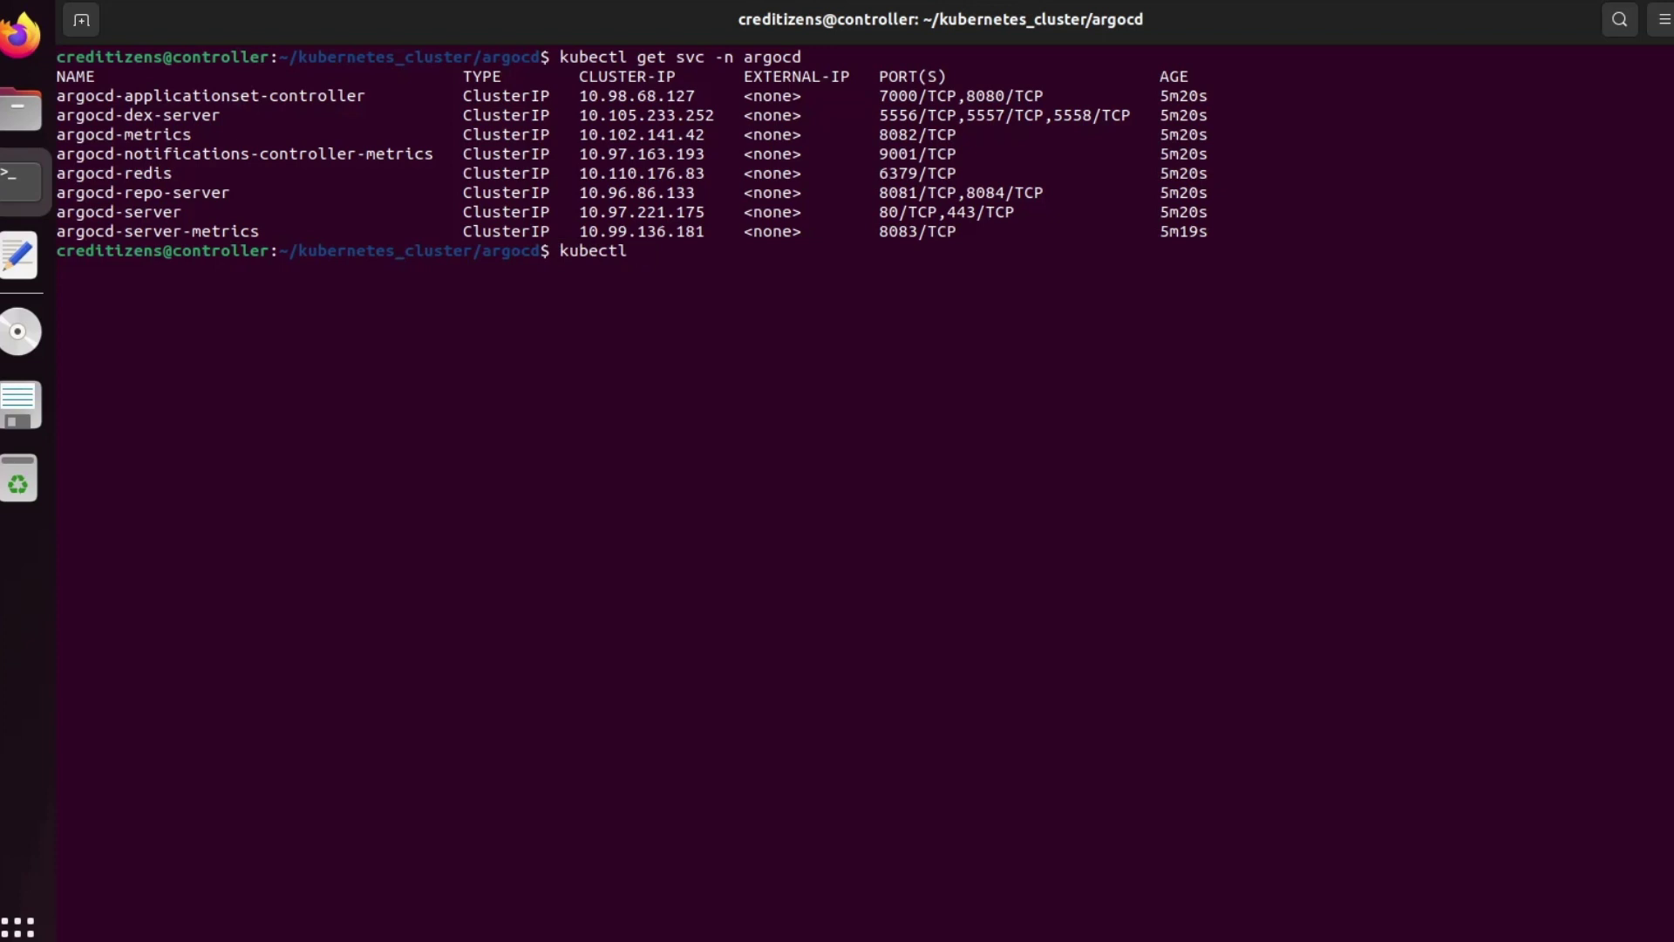
{"action": "type", "text": "get svc argocd-server"}
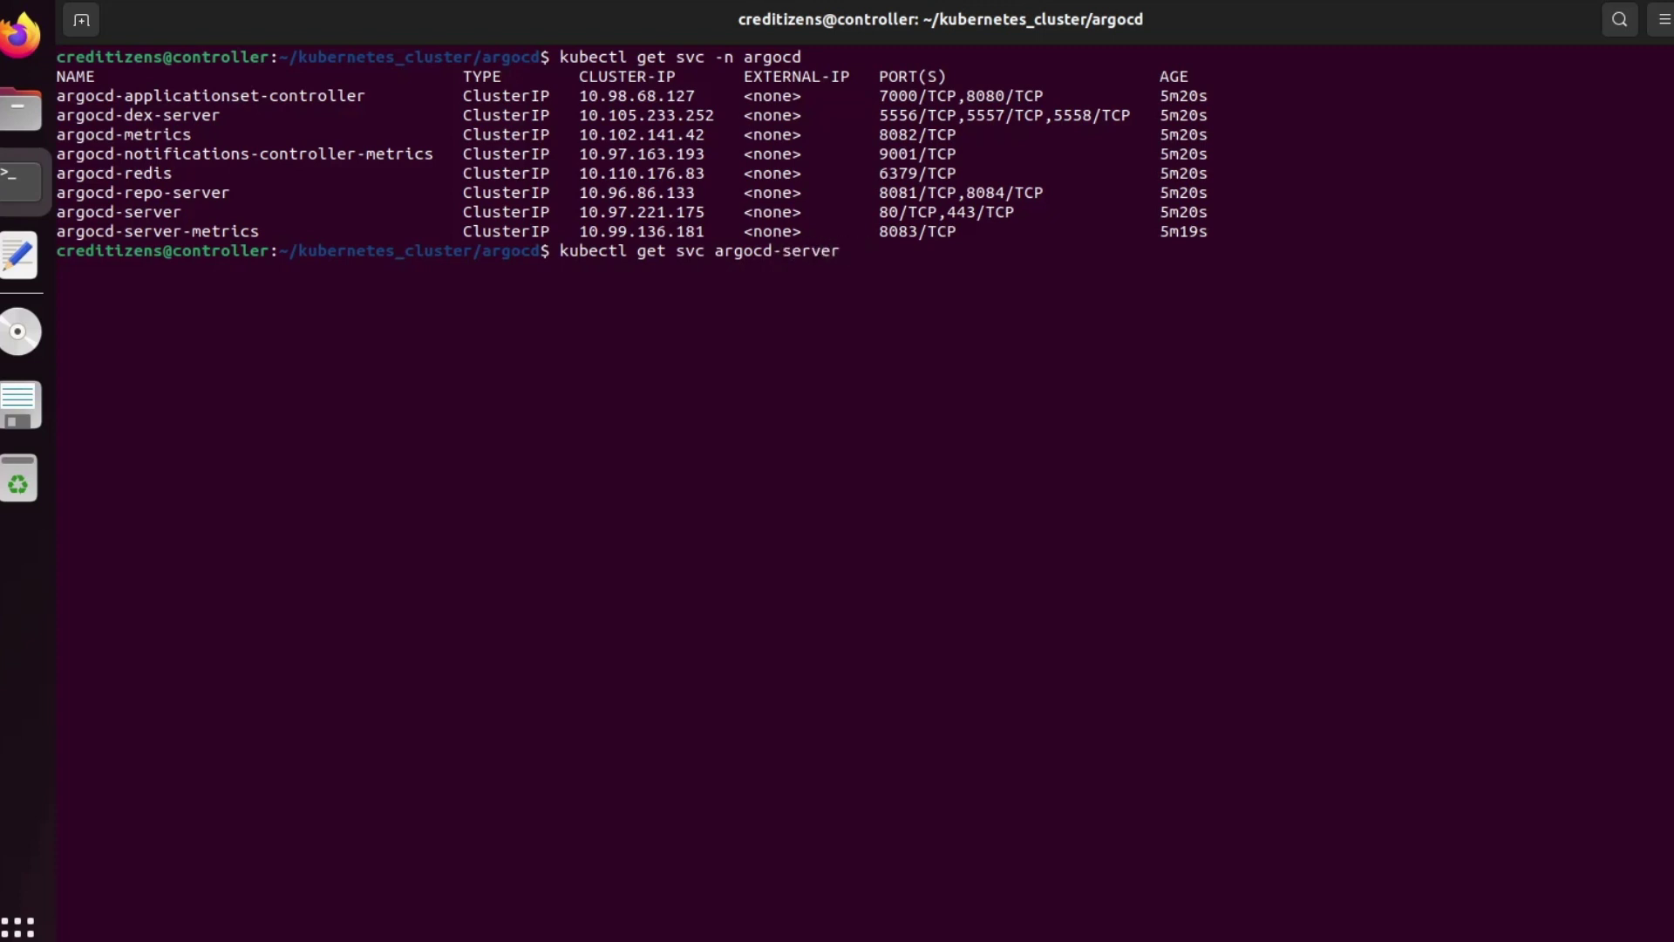
{"action": "type", "text": " -"}
{"action": "type", "text": "n argocd"}
{"action": "type", "text": " -"}
{"action": "type", "text": "o y"}
{"action": "type", "text": "amal"}
{"action": "key", "text": "BackSpace"}
{"action": "key", "text": "BackSpace"}
{"action": "type", "text": "l > argocd-"}
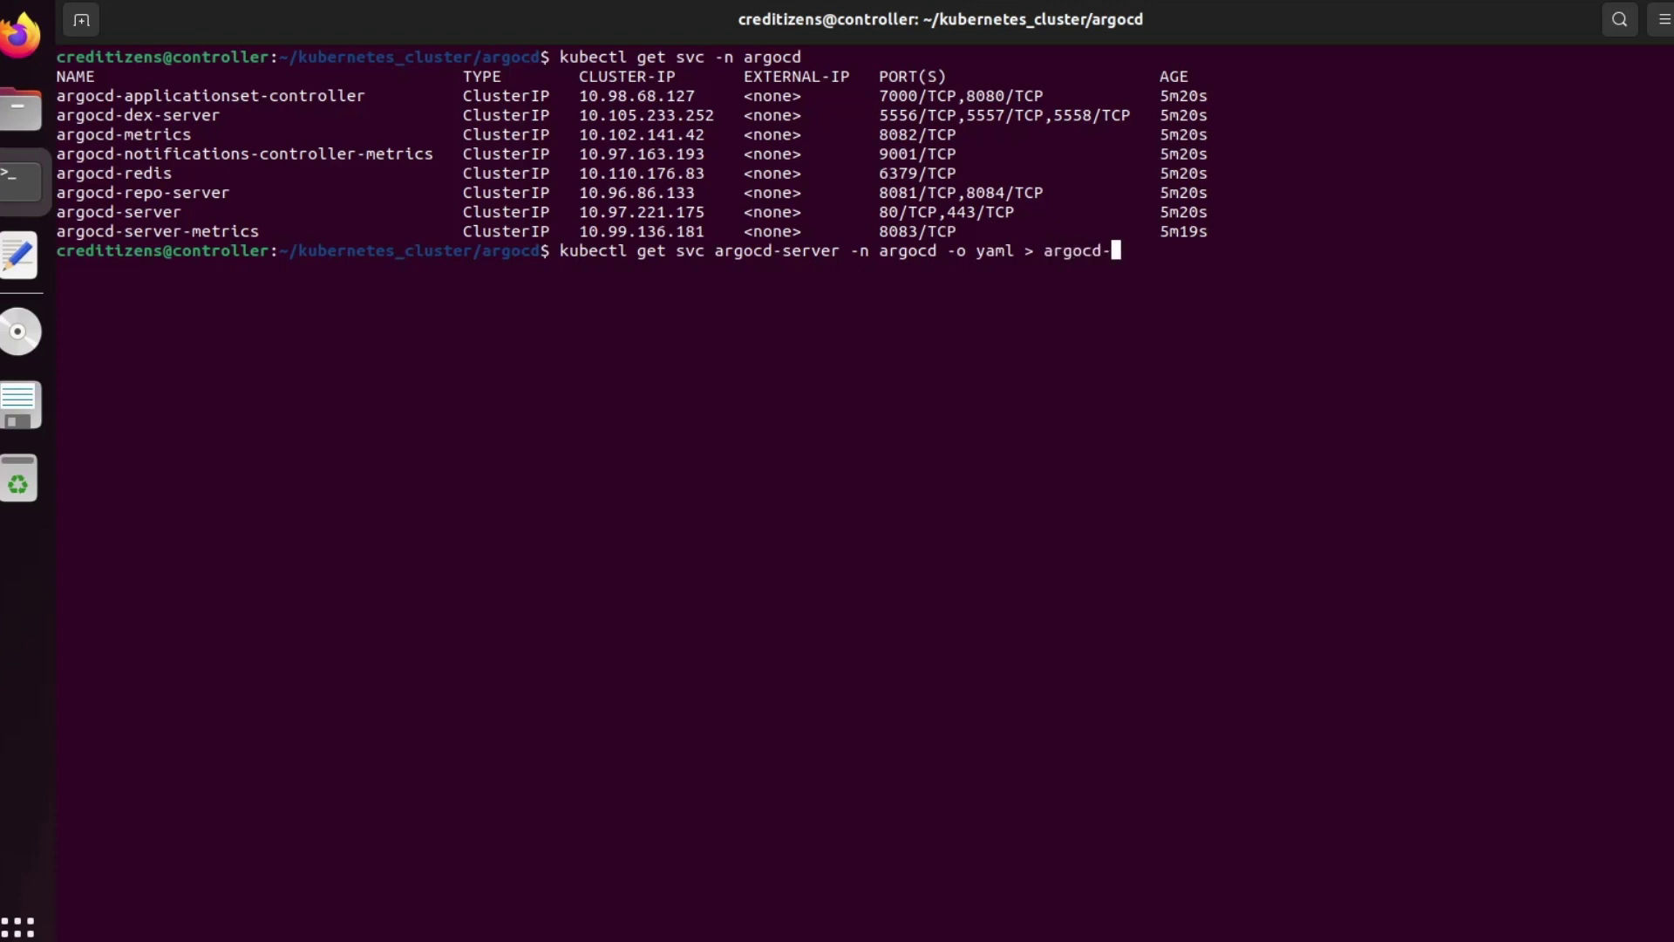
{"action": "type", "text": "server.yaml"}
{"action": "key", "text": "Return"}
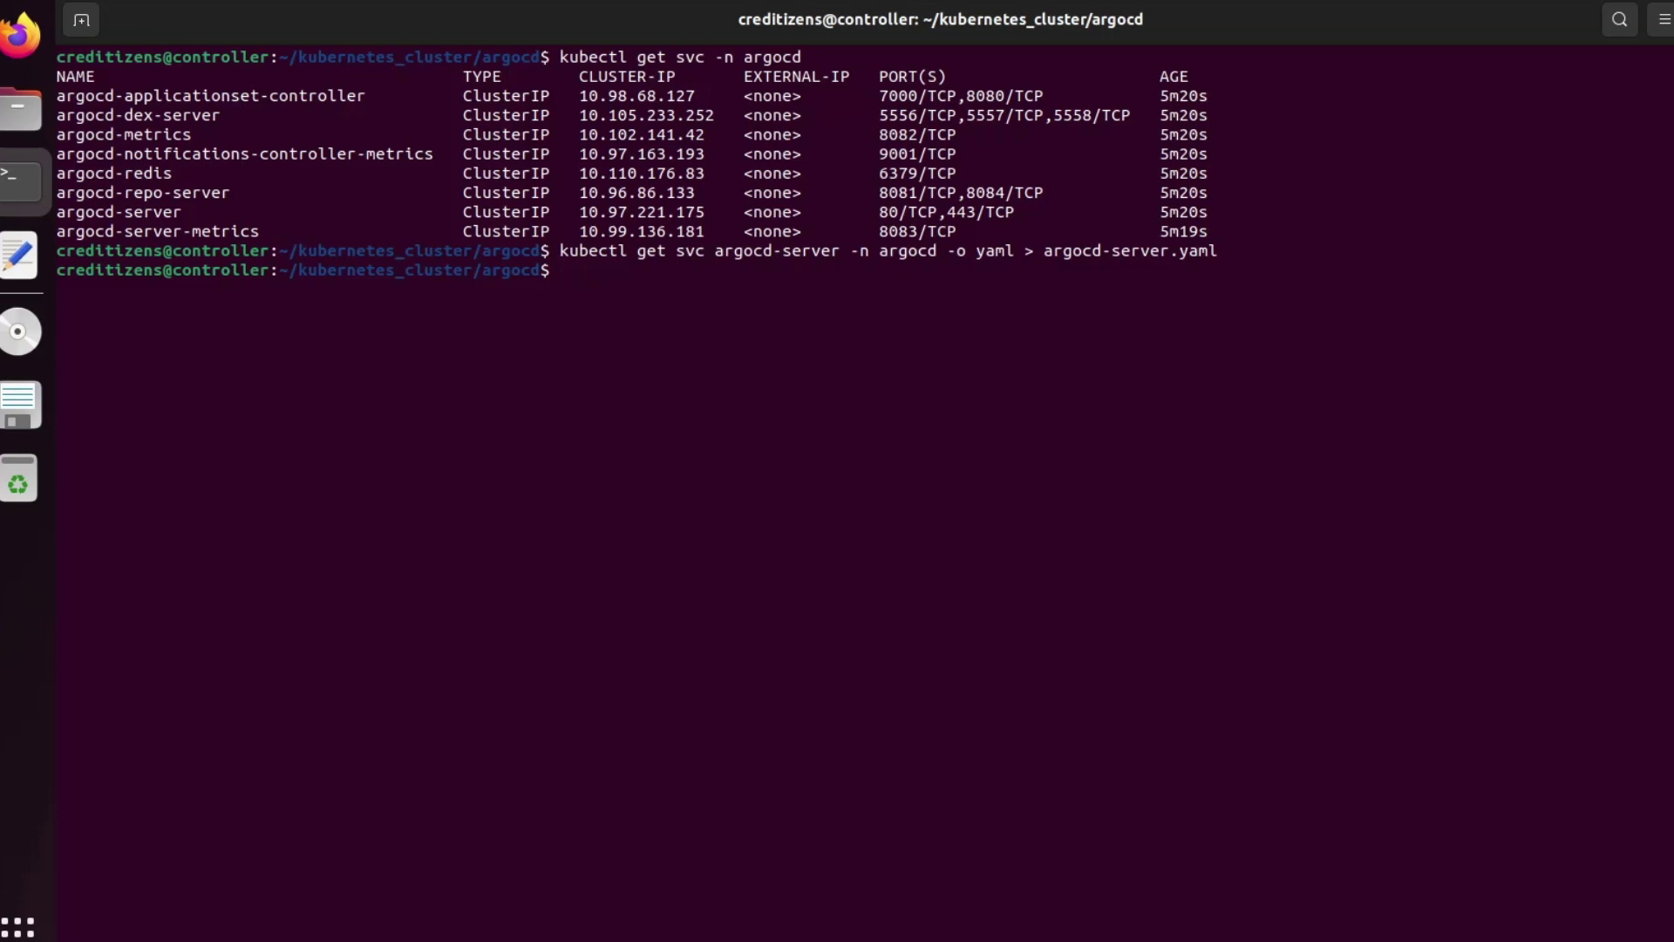
{"action": "type", "text": "cat argocd-ser"}
{"action": "key", "text": "Tab"}
{"action": "key", "text": "Return"}
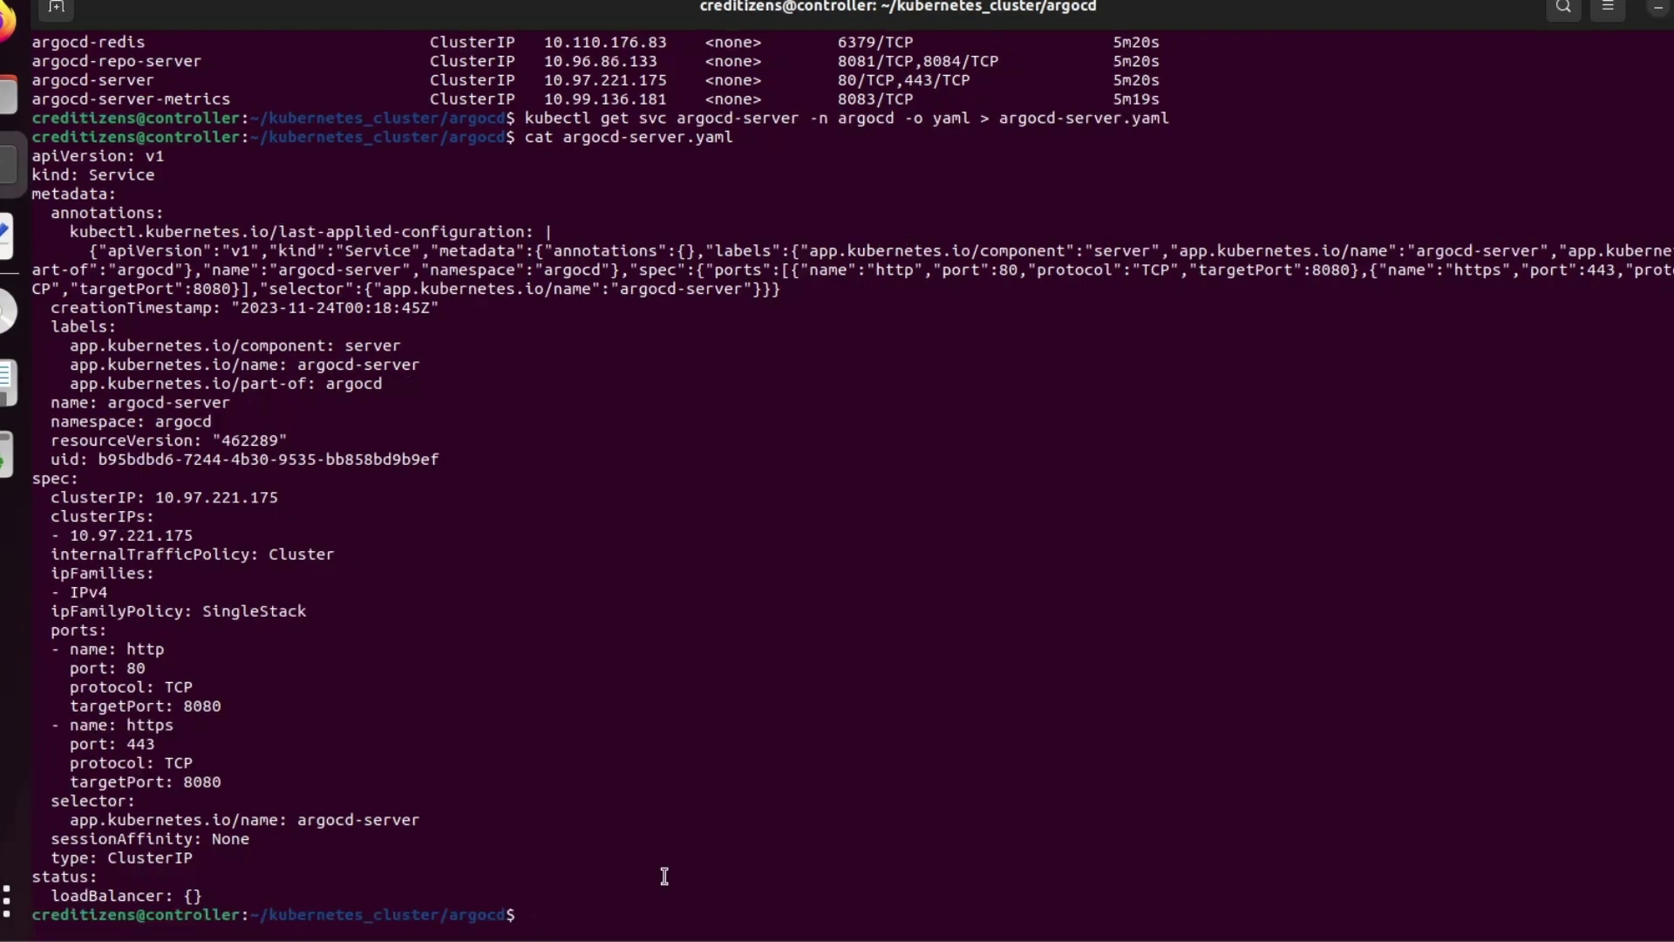
Clear the screen and open argocd-server.yaml in nano
{"action": "type", "text": "clear"}
{"action": "key", "text": "Return"}
{"action": "type", "text": "nano argocd-"}
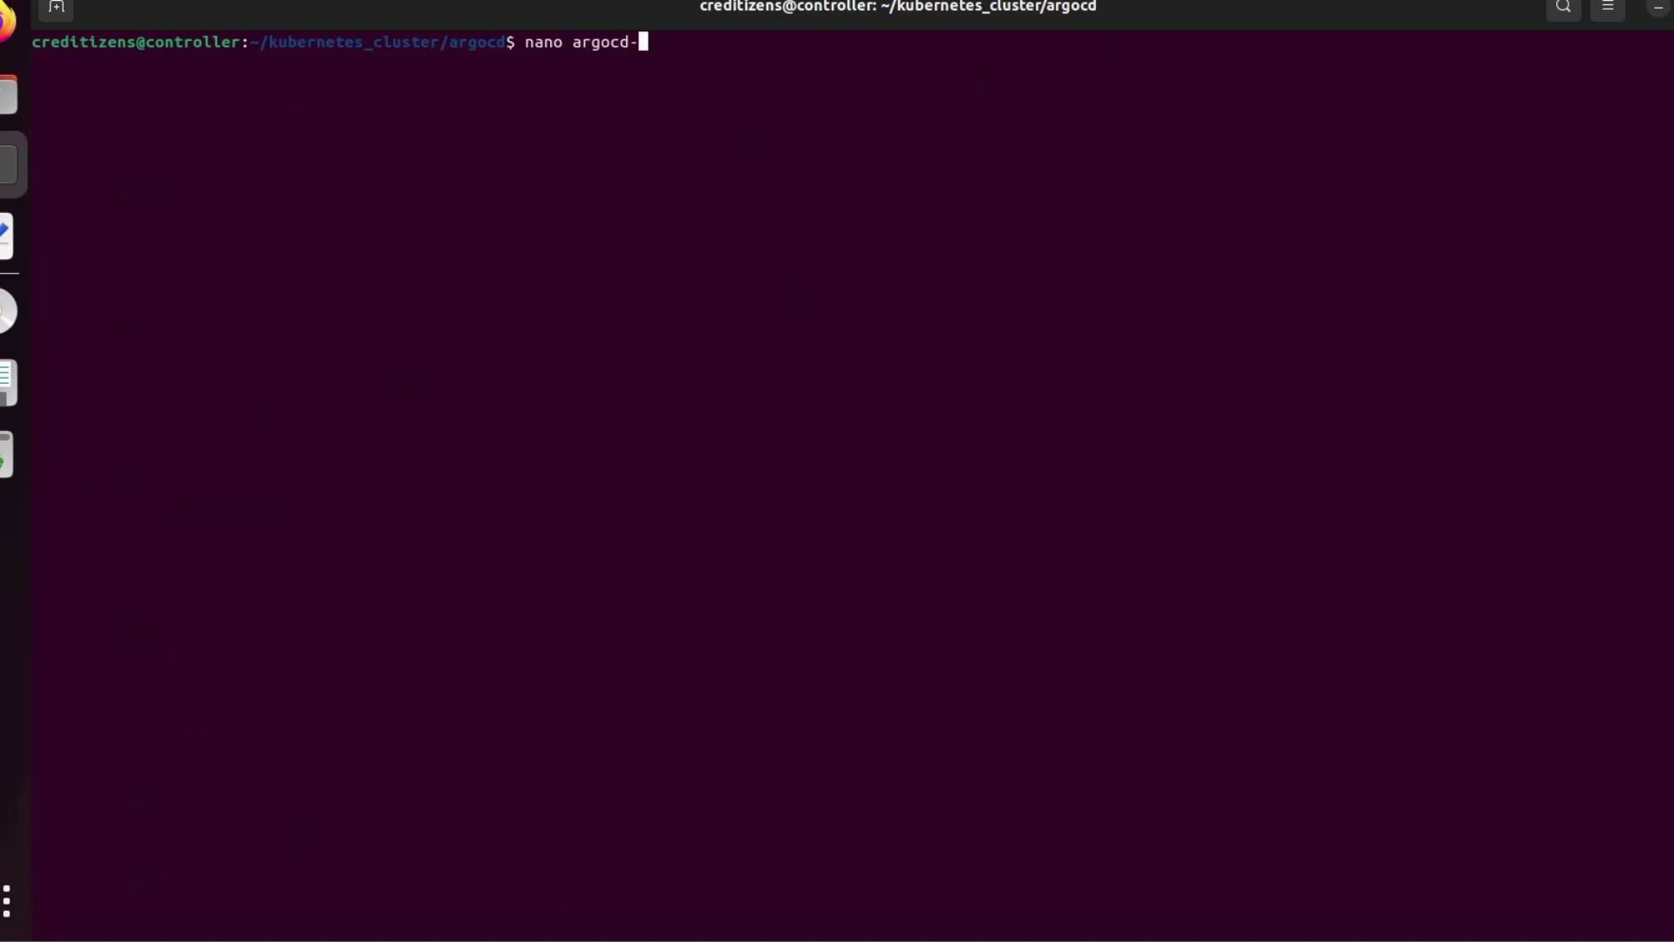
{"action": "type", "text": "se"}
{"action": "key", "text": "Tab"}
{"action": "key", "text": "Return"}
Set type NodePort with nodePorts 30080 and 30443, then save and exit nano
{"action": "key", "text": "Down"}
{"action": "key", "text": "Down"}
{"action": "key", "text": "Down"}
{"action": "key", "text": "Down"}
{"action": "key", "text": "Down"}
{"action": "key", "text": "Down"}
{"action": "key", "text": "Down"}
{"action": "key", "text": "Down"}
{"action": "key", "text": "Down"}
{"action": "key", "text": "Down"}
{"action": "key", "text": "Down"}
{"action": "key", "text": "Down"}
{"action": "key", "text": "Down"}
{"action": "key", "text": "Down"}
{"action": "key", "text": "Down"}
{"action": "key", "text": "Down"}
{"action": "key", "text": "Down"}
{"action": "key", "text": "Down"}
{"action": "key", "text": "Down"}
{"action": "key", "text": "Down"}
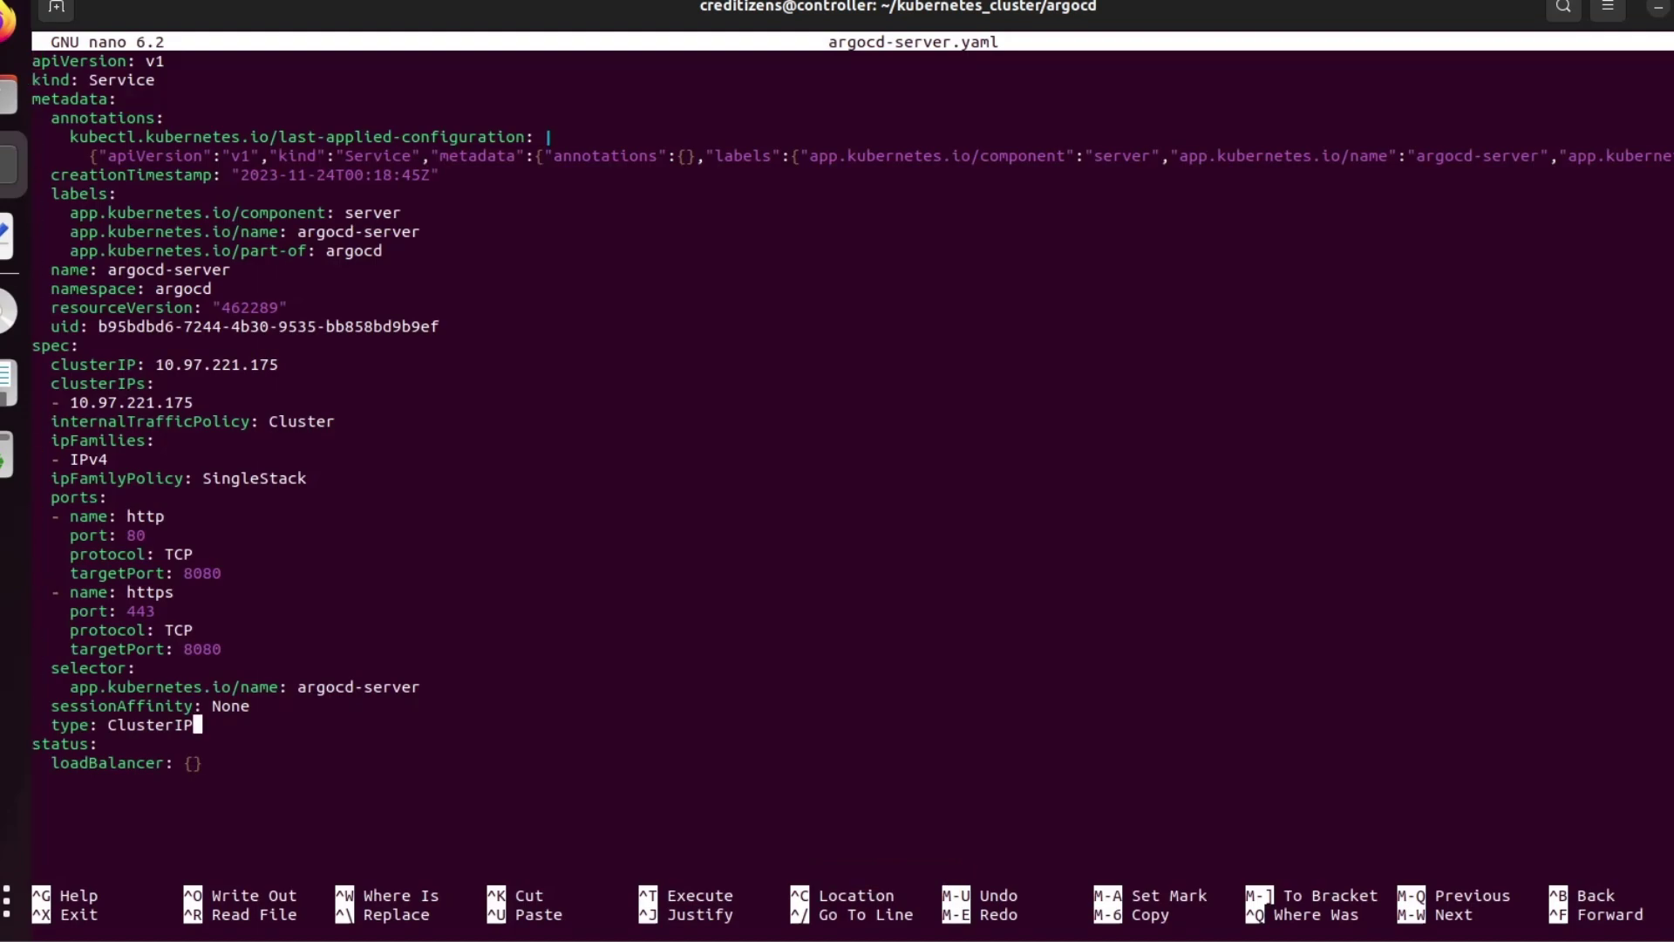
{"action": "key", "text": "BackSpace"}
{"action": "key", "text": "BackSpace"}
{"action": "key", "text": "BackSpace"}
{"action": "key", "text": "BackSpace"}
{"action": "key", "text": "BackSpace"}
{"action": "key", "text": "BackSpace"}
{"action": "key", "text": "BackSpace"}
{"action": "key", "text": "BackSpace"}
{"action": "key", "text": "BackSpace"}
{"action": "key", "text": "BackSpace"}
{"action": "key", "text": "BackSpace"}
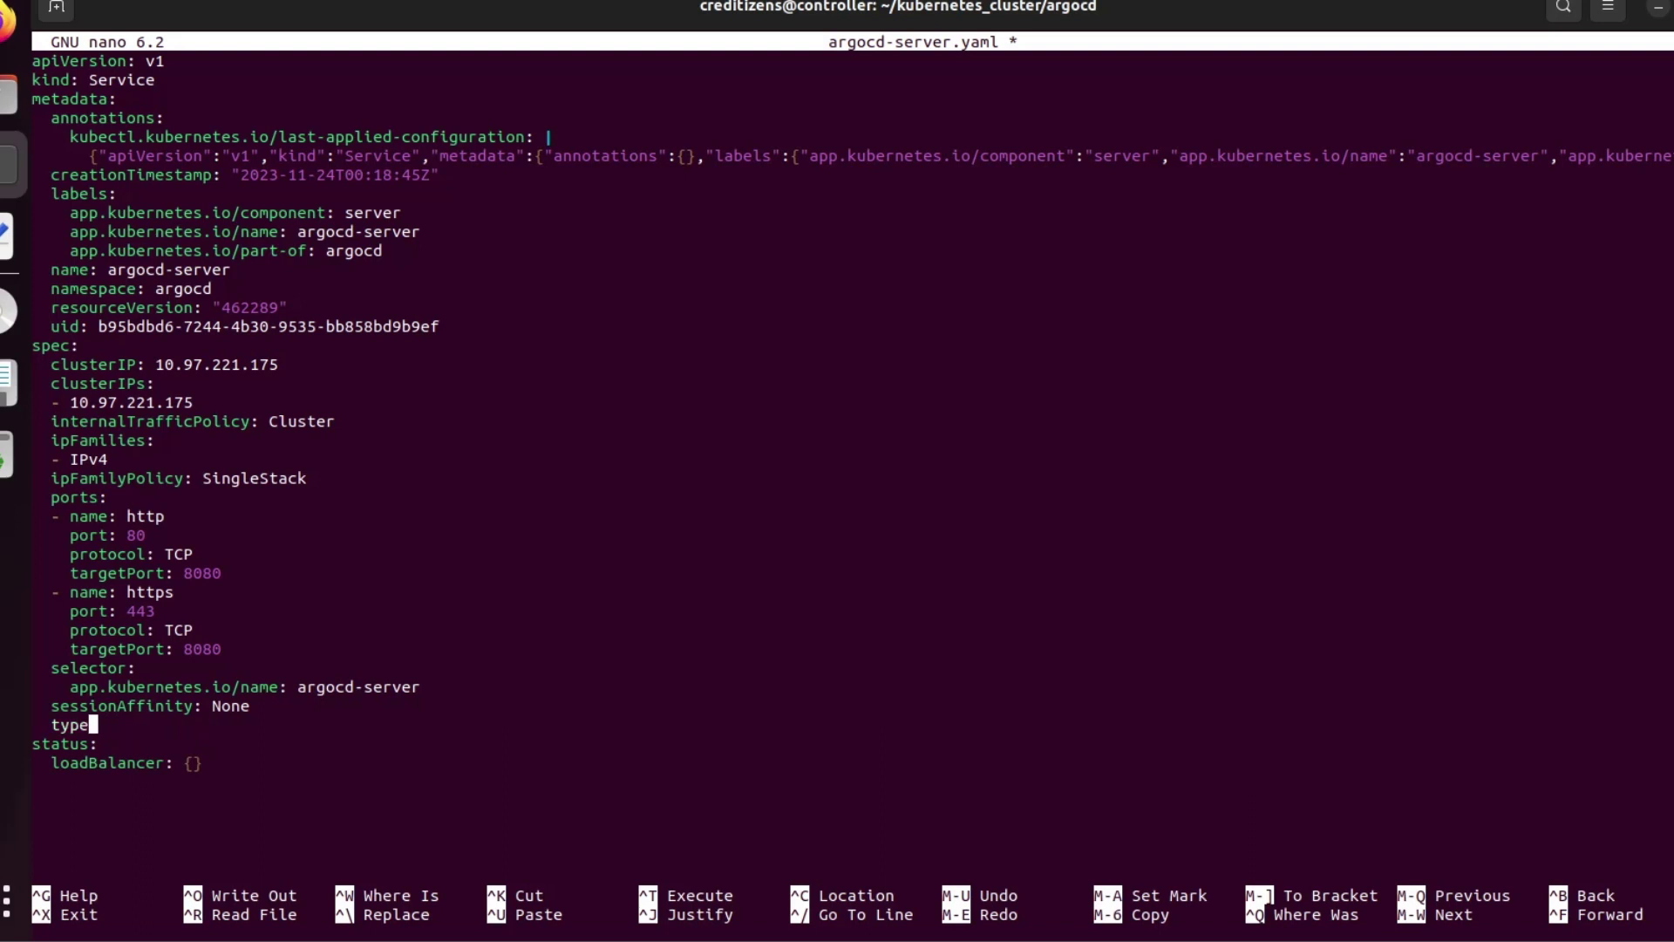
{"action": "type", "text": ": NodePort"}
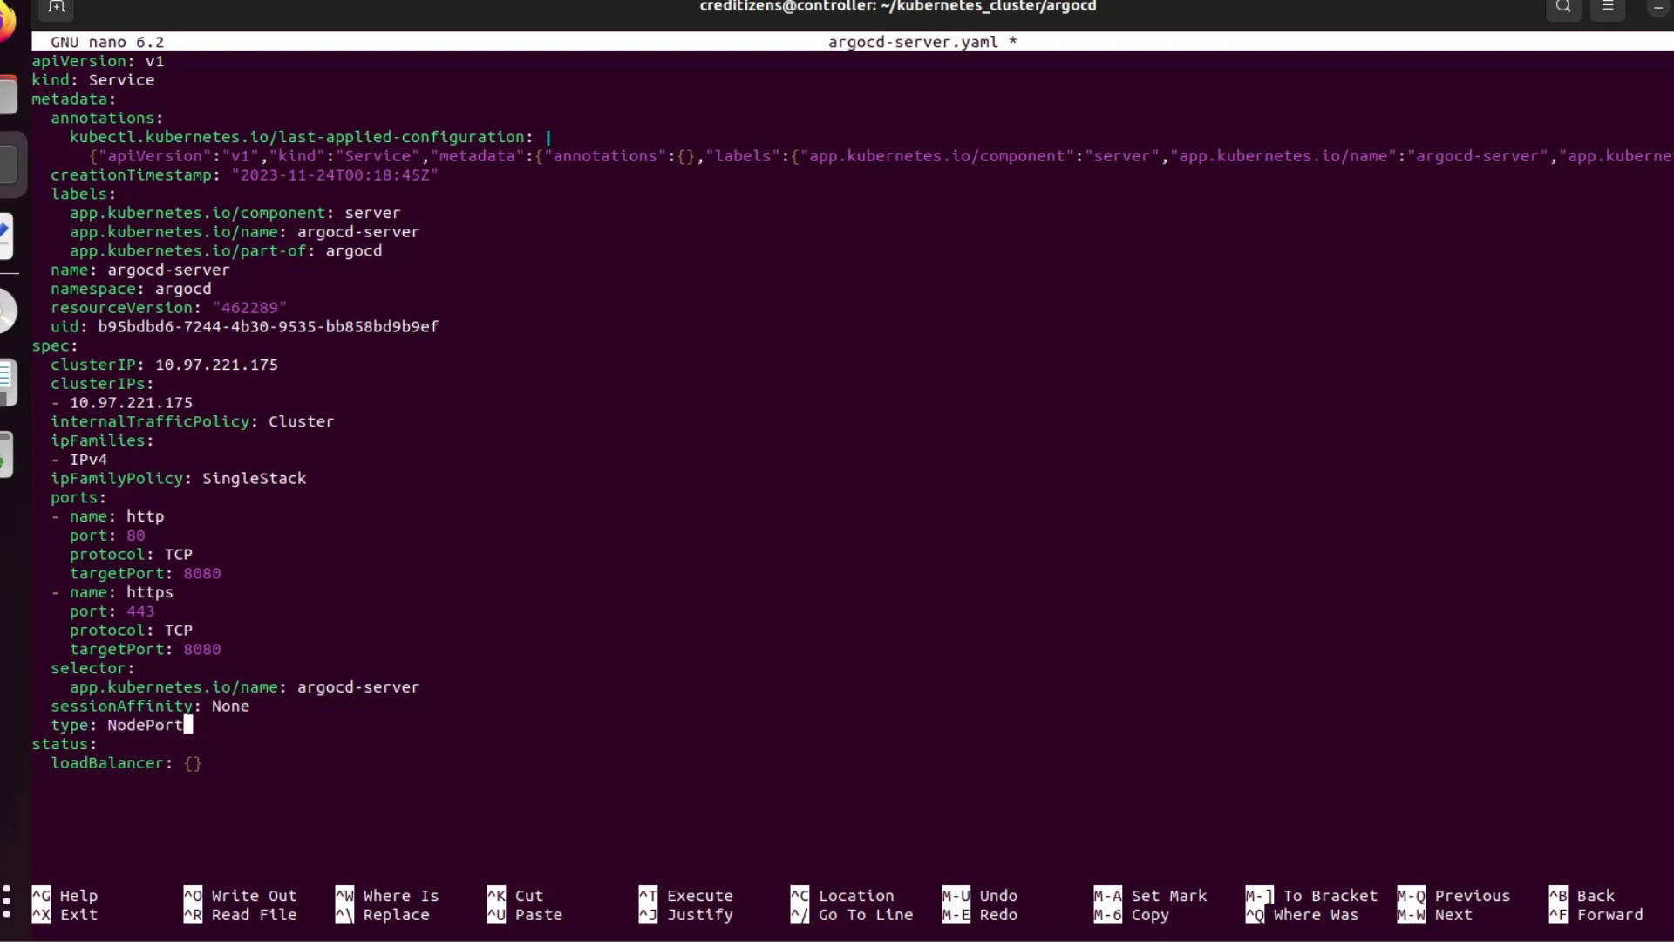
{"action": "key", "text": "Return"}
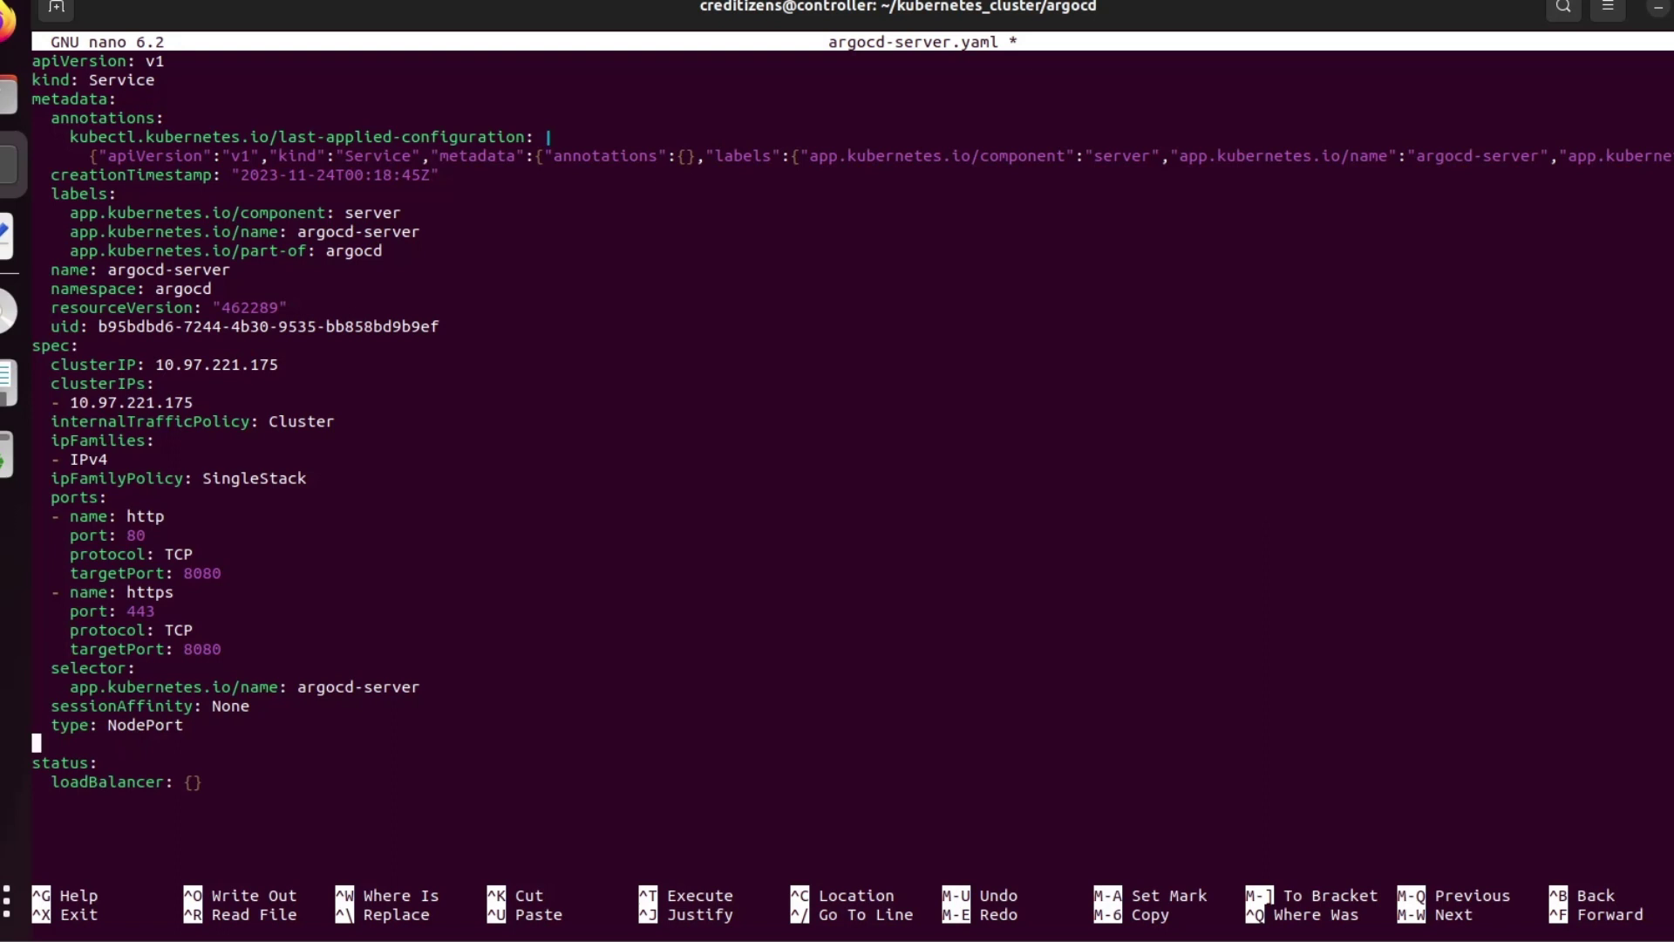
{"action": "type", "text": "type: NodePort   ports:     - name: http       port: 80       protocol: TCP       targetPort: 8080       nodePort: 30080     - name: https       port: 443       protocol: TCP       targetPort: 8080       nodePort: 30443"}
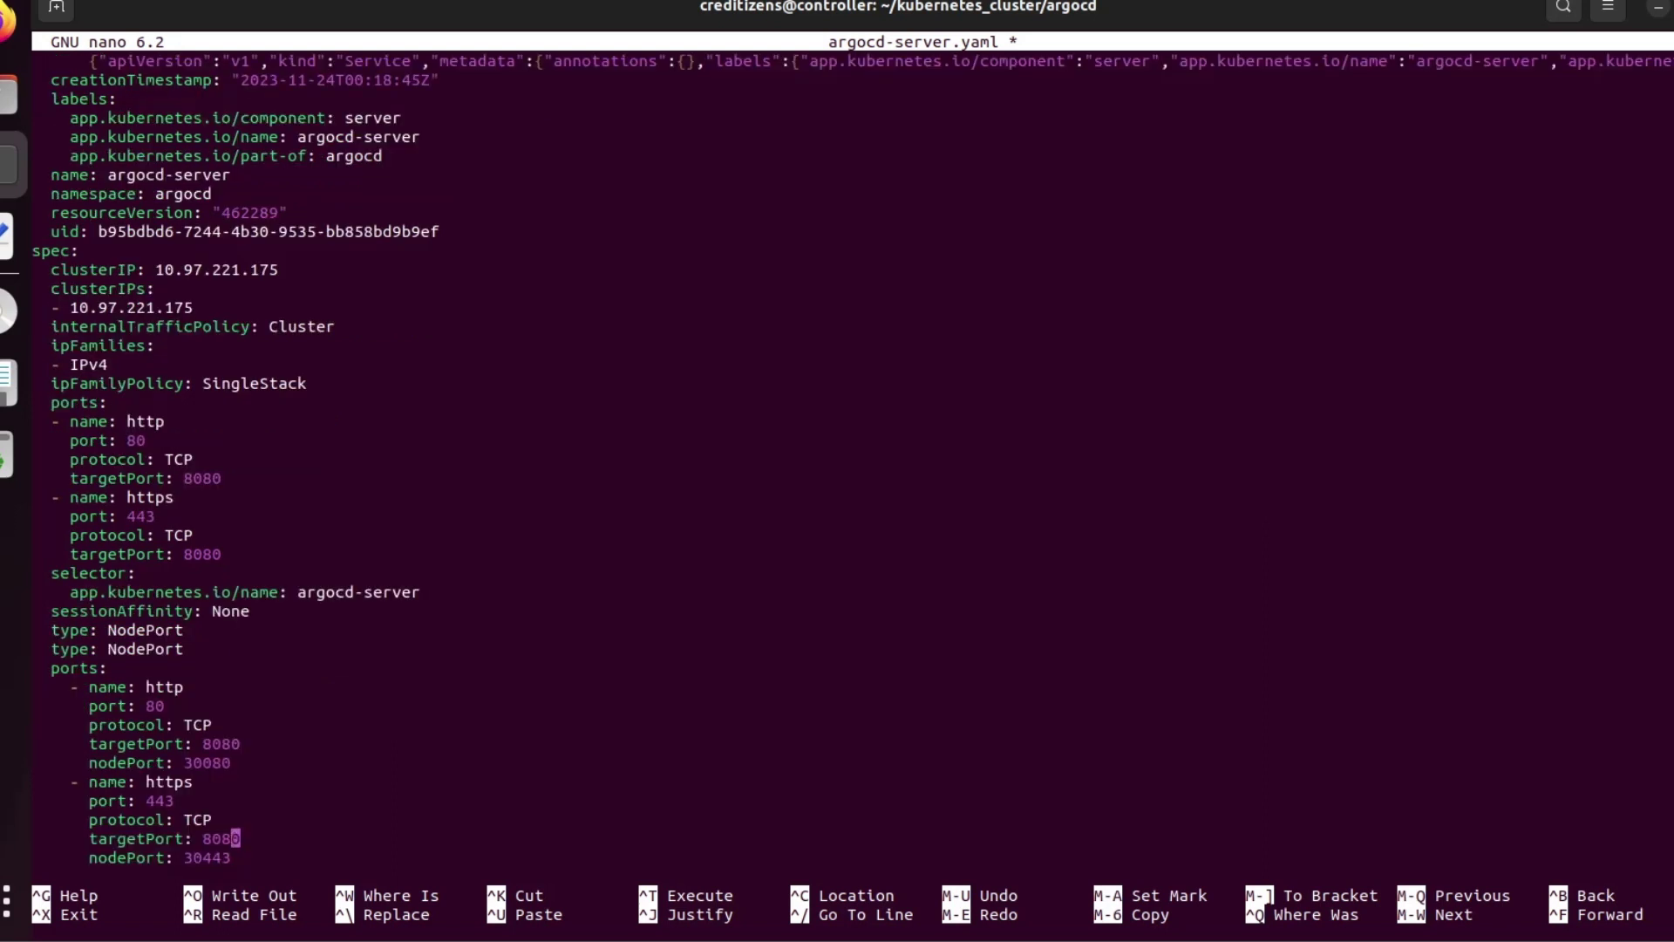
{"action": "key", "text": "Up"}
{"action": "key", "text": "Up"}
{"action": "key", "text": "Up"}
{"action": "key", "text": "Up"}
{"action": "key", "text": "Up"}
{"action": "key", "text": "Up"}
{"action": "key", "text": "Up"}
{"action": "key", "text": "Up"}
{"action": "key", "text": "Up"}
{"action": "key", "text": "Up"}
{"action": "key", "text": "Up"}
{"action": "key", "text": "BackSpace"}
{"action": "key", "text": "BackSpace"}
{"action": "key", "text": "BackSpace"}
{"action": "key", "text": "BackSpace"}
{"action": "key", "text": "BackSpace"}
{"action": "key", "text": "BackSpace"}
{"action": "key", "text": "BackSpace"}
{"action": "key", "text": "BackSpace"}
{"action": "key", "text": "BackSpace"}
{"action": "key", "text": "BackSpace"}
{"action": "key", "text": "BackSpace"}
{"action": "key", "text": "BackSpace"}
{"action": "key", "text": "BackSpace"}
{"action": "key", "text": "BackSpace"}
{"action": "key", "text": "BackSpace"}
{"action": "key", "text": "BackSpace"}
{"action": "key", "text": "BackSpace"}
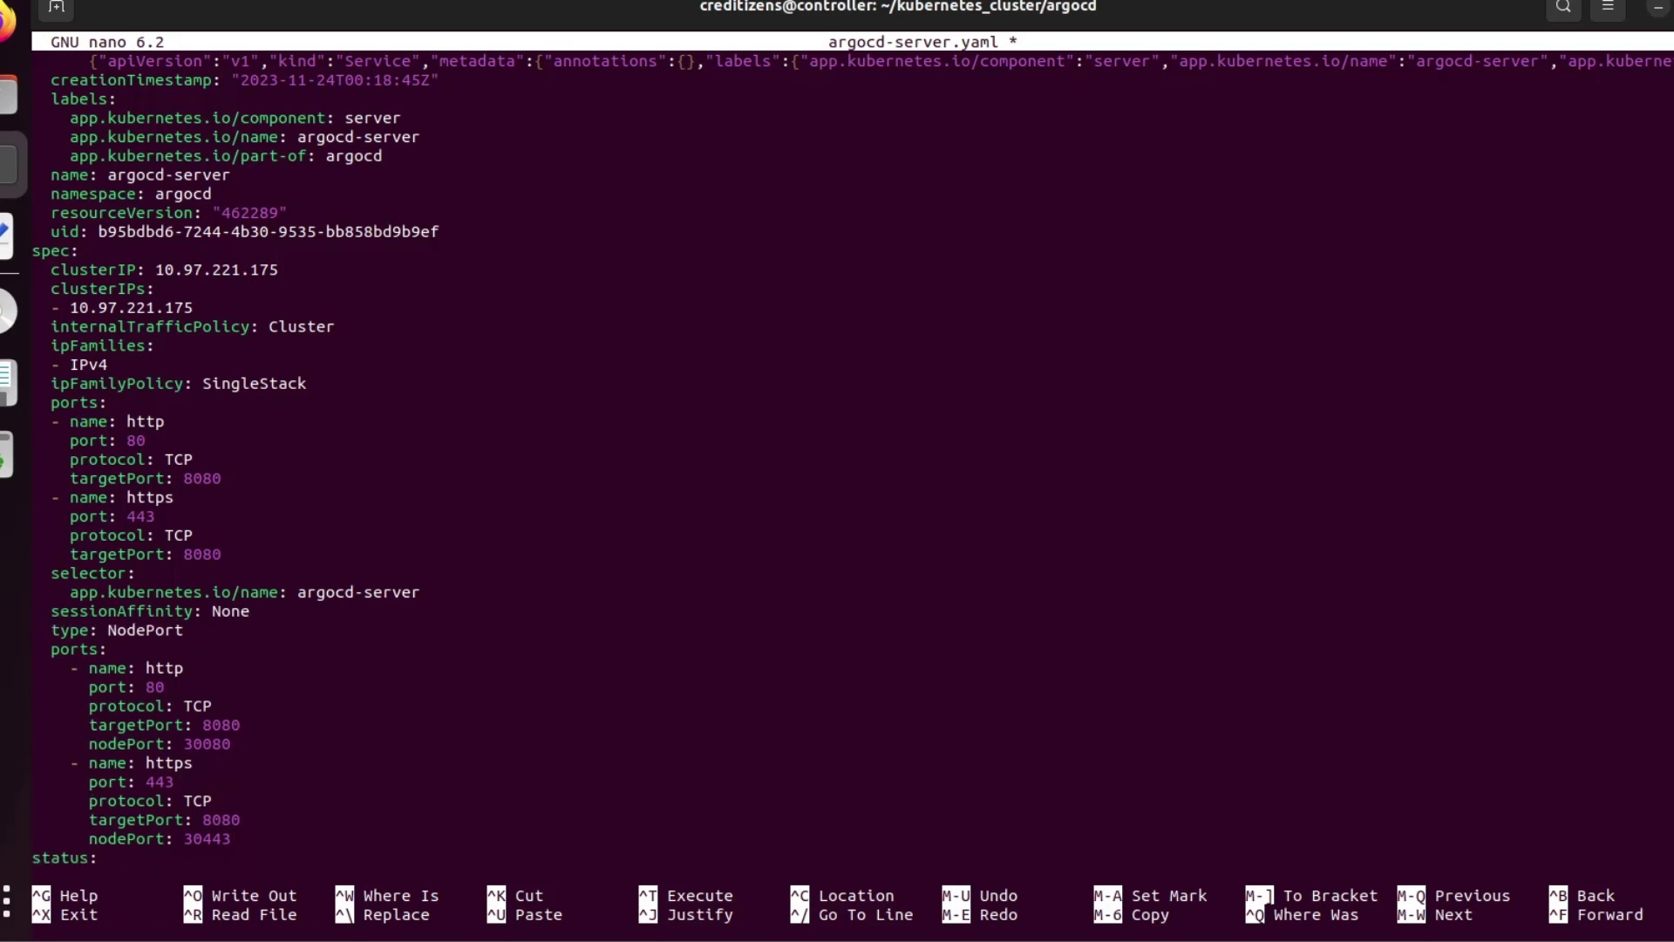
{"action": "key", "text": "ctrl+s"}
{"action": "key", "text": "ctrl+x"}
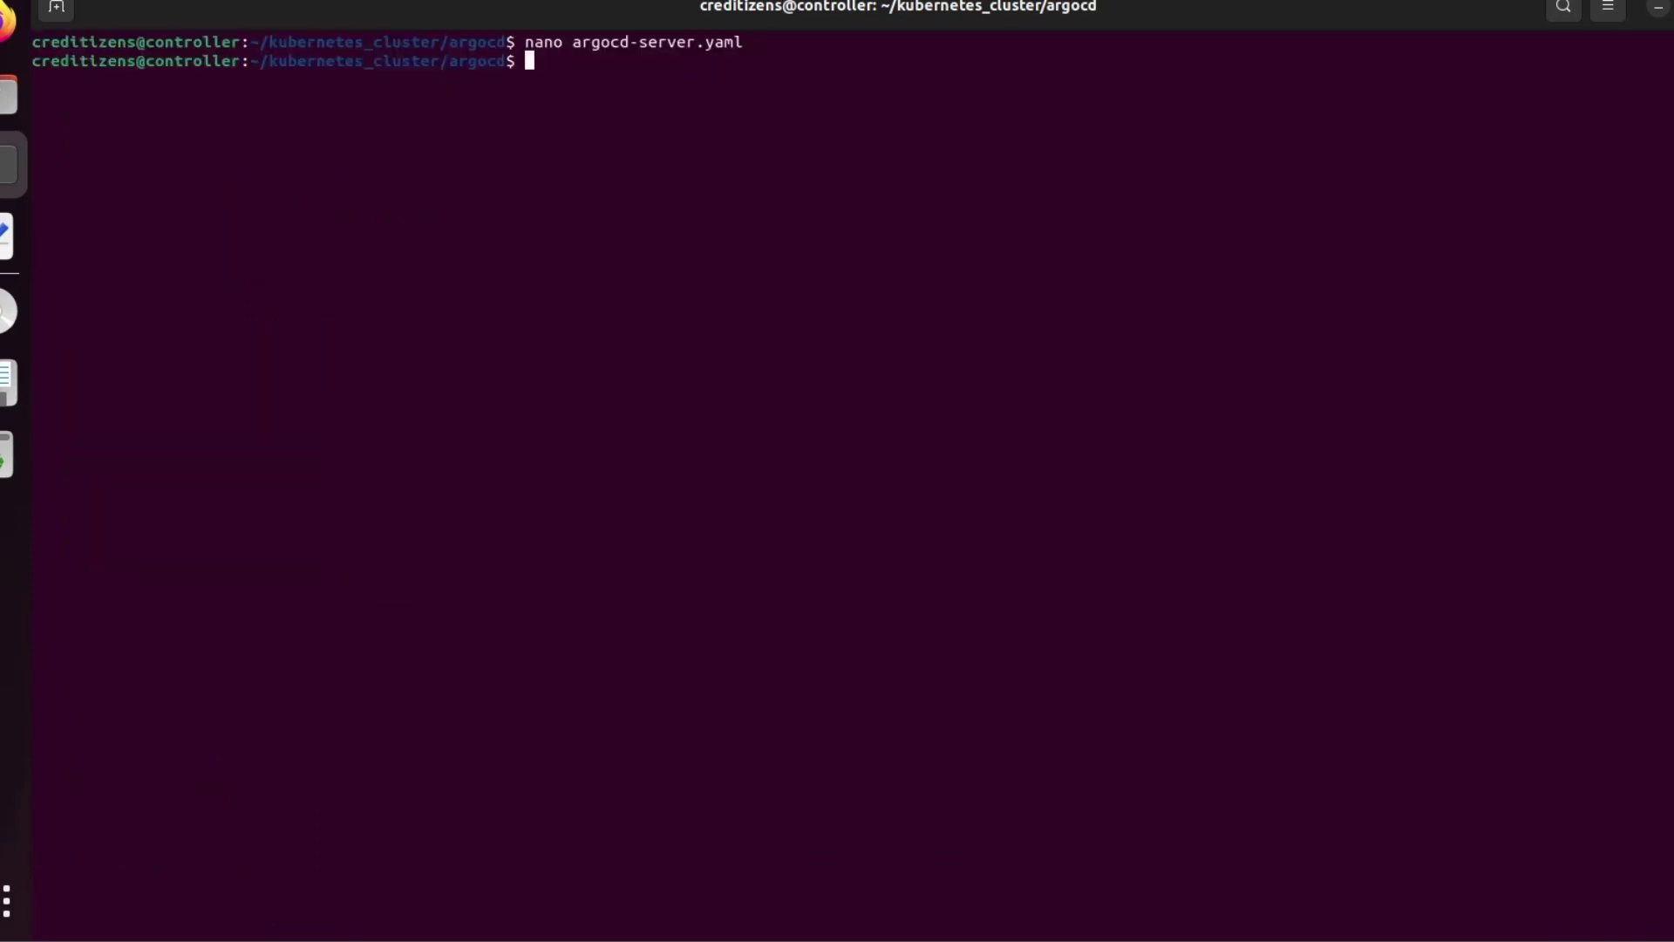
Enter kubectl apply -f argocd-server.yaml at the prompt without running it
{"action": "type", "text": "kubectl apply"}
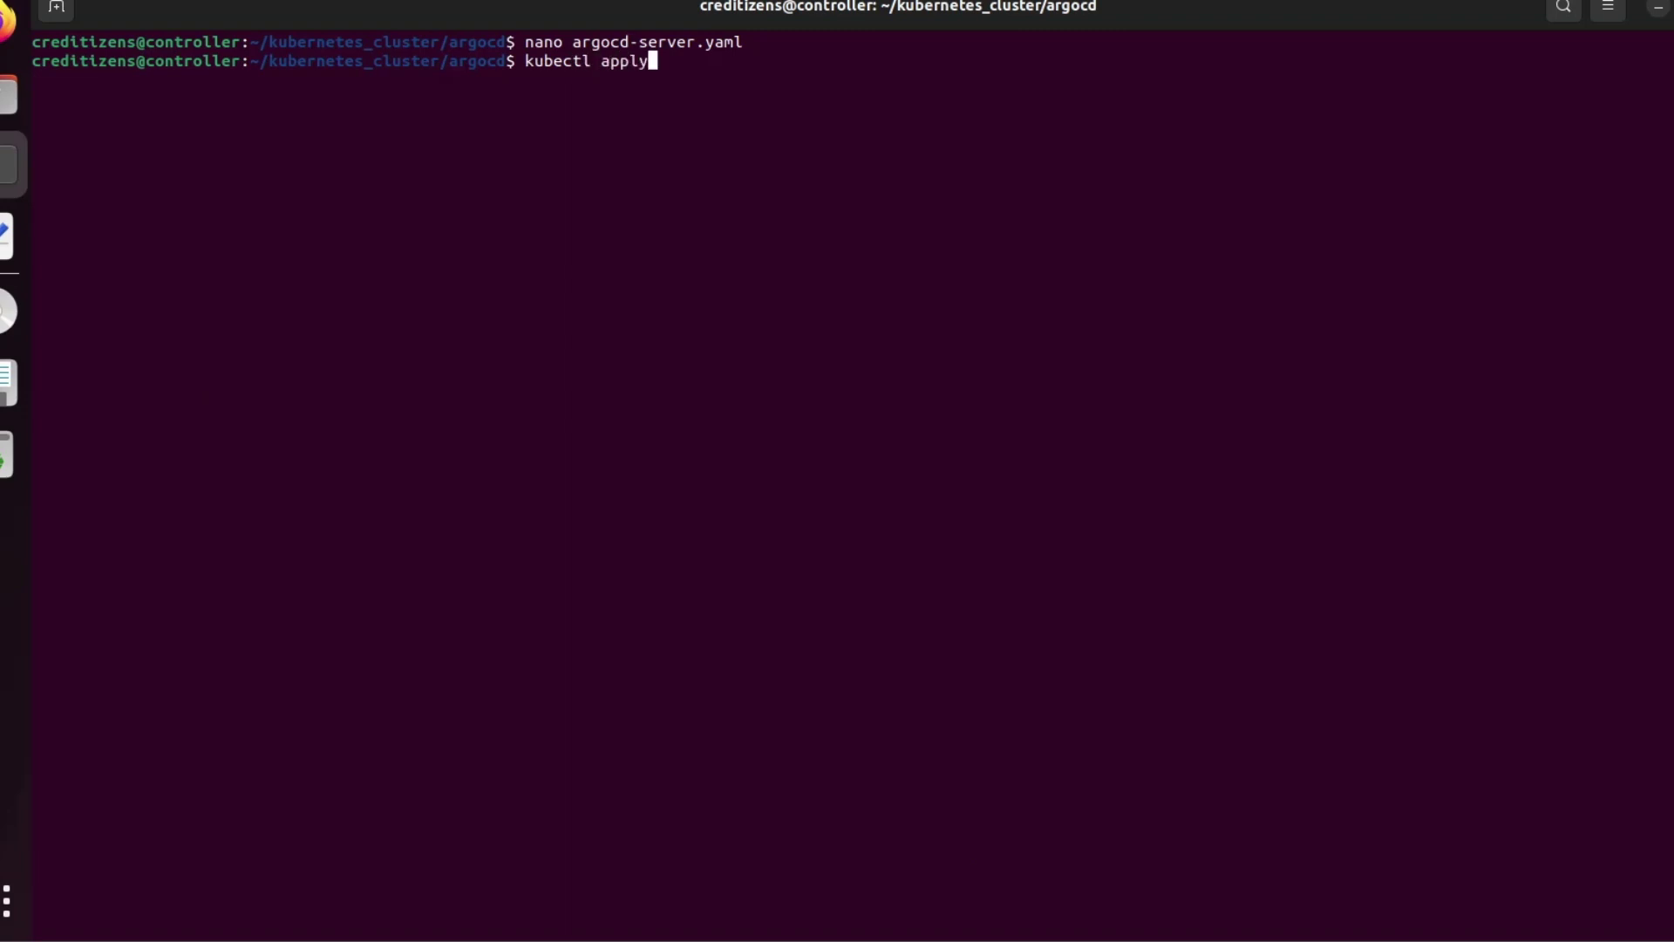
{"action": "type", "text": " -f"}
{"action": "type", "text": "ar"}
{"action": "key", "text": "Tab"}
{"action": "type", "text": "yaml"}
{"action": "key", "text": "BackSpace"}
{"action": "key", "text": "BackSpace"}
{"action": "key", "text": "BackSpace"}
{"action": "key", "text": "BackSpace"}
{"action": "type", "text": "s"}
{"action": "key", "text": "Tab"}
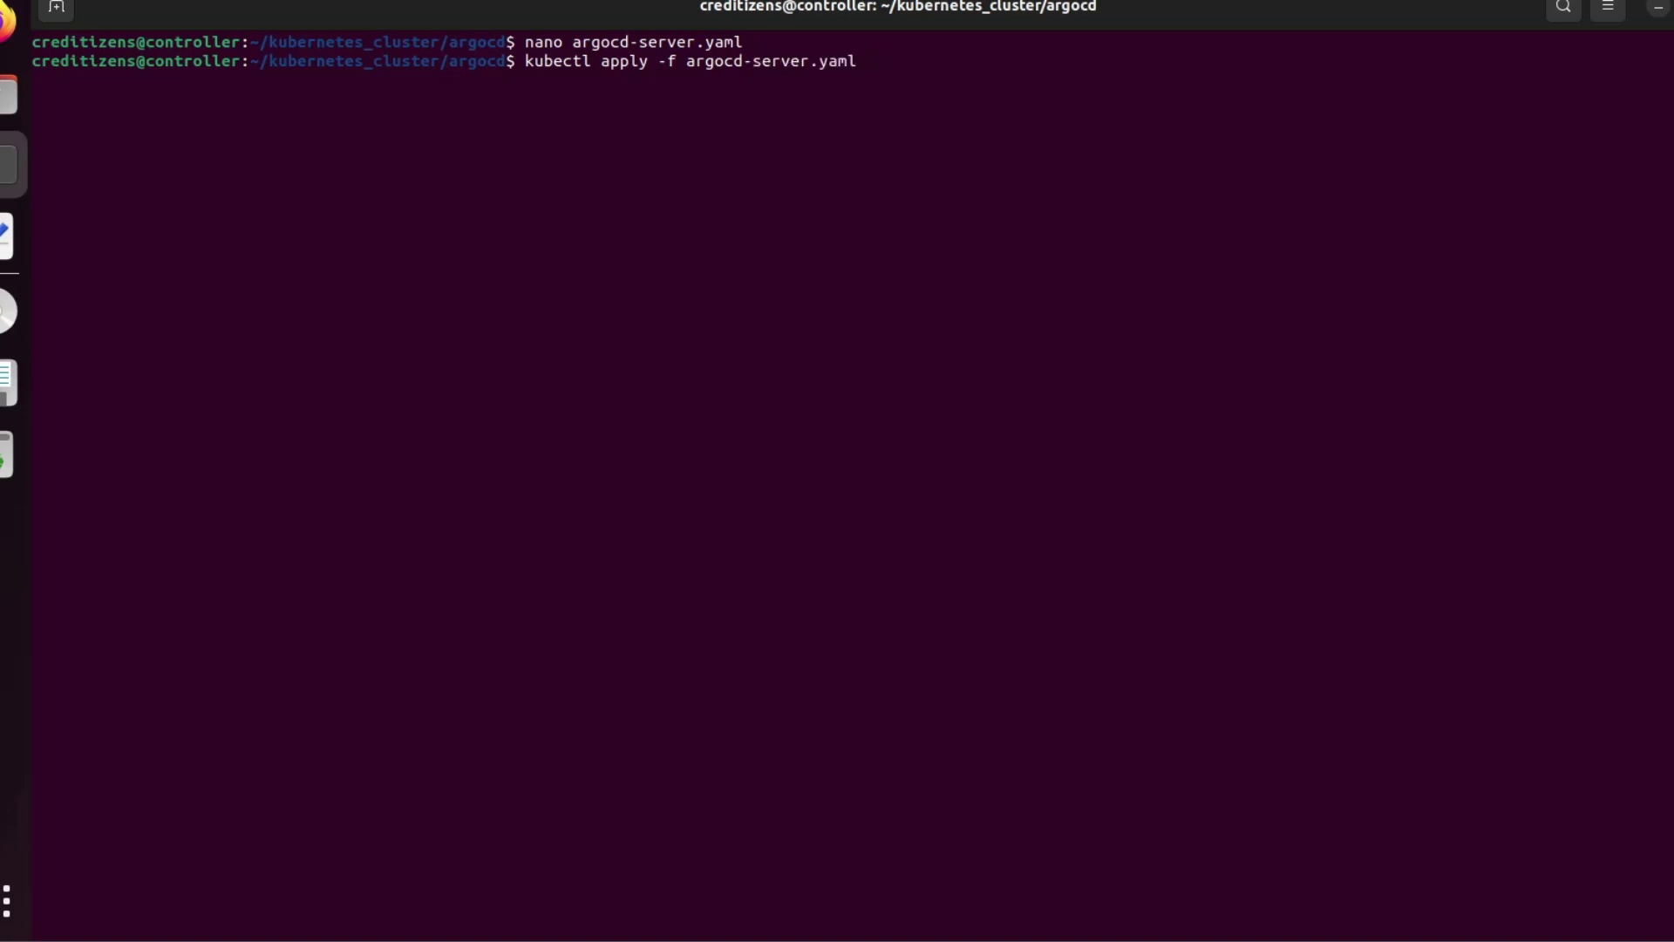
{"action": "type", "text": "-"}
{"action": "type", "text": "n"}
{"action": "key", "text": "BackSpace"}
{"action": "key", "text": "BackSpace"}
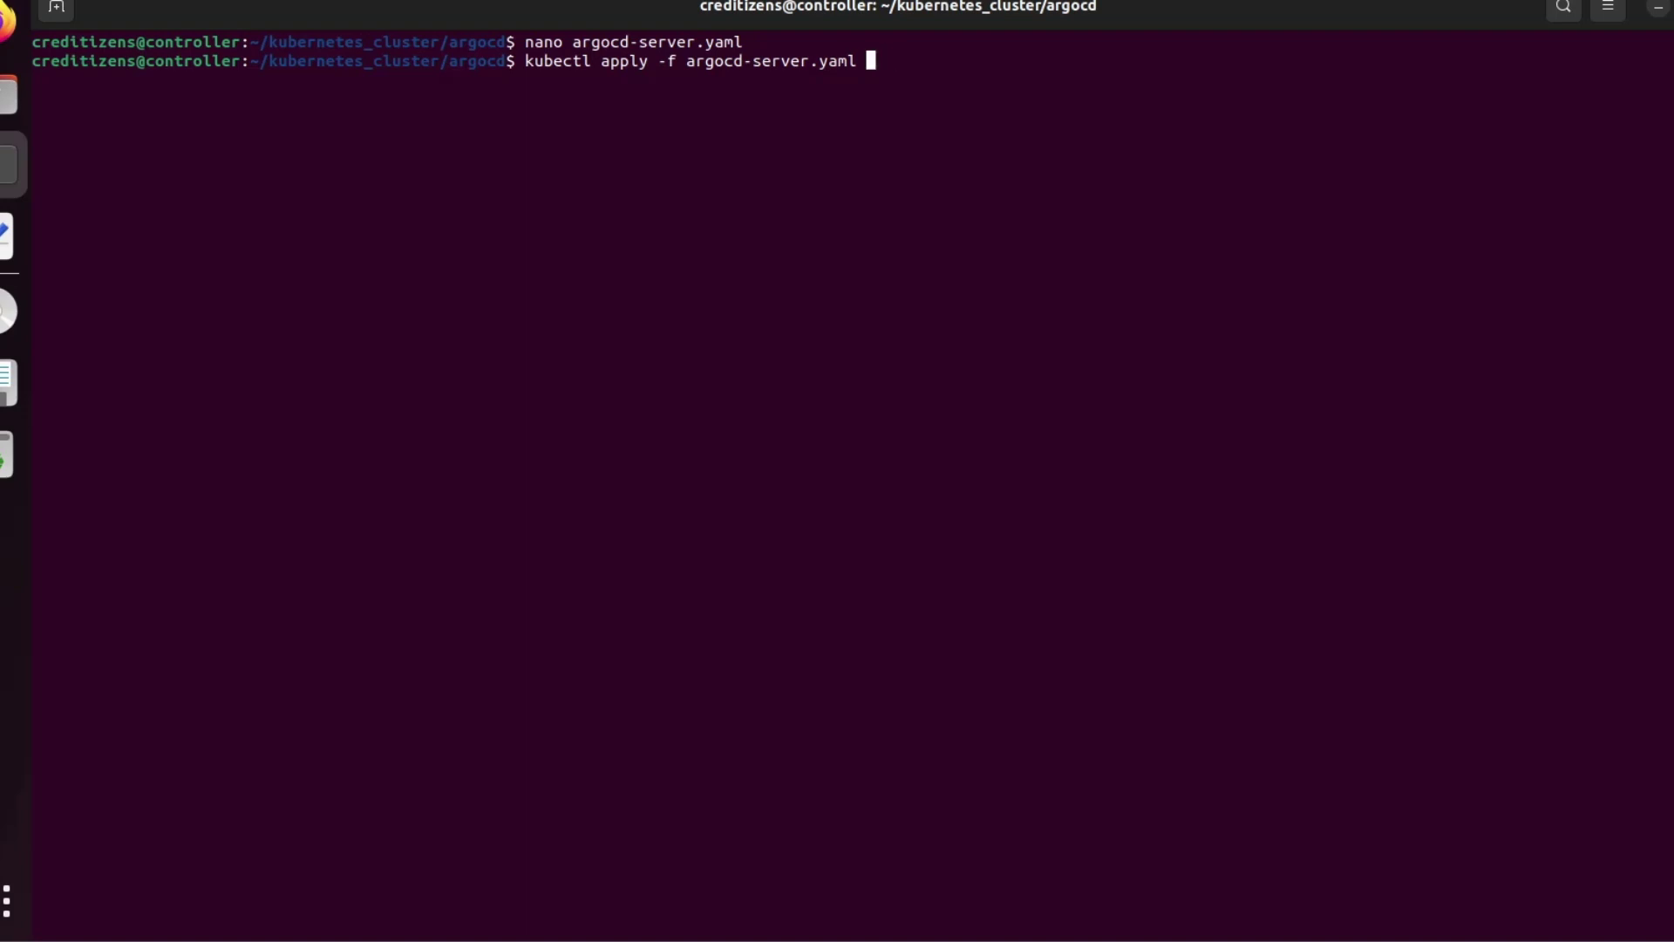